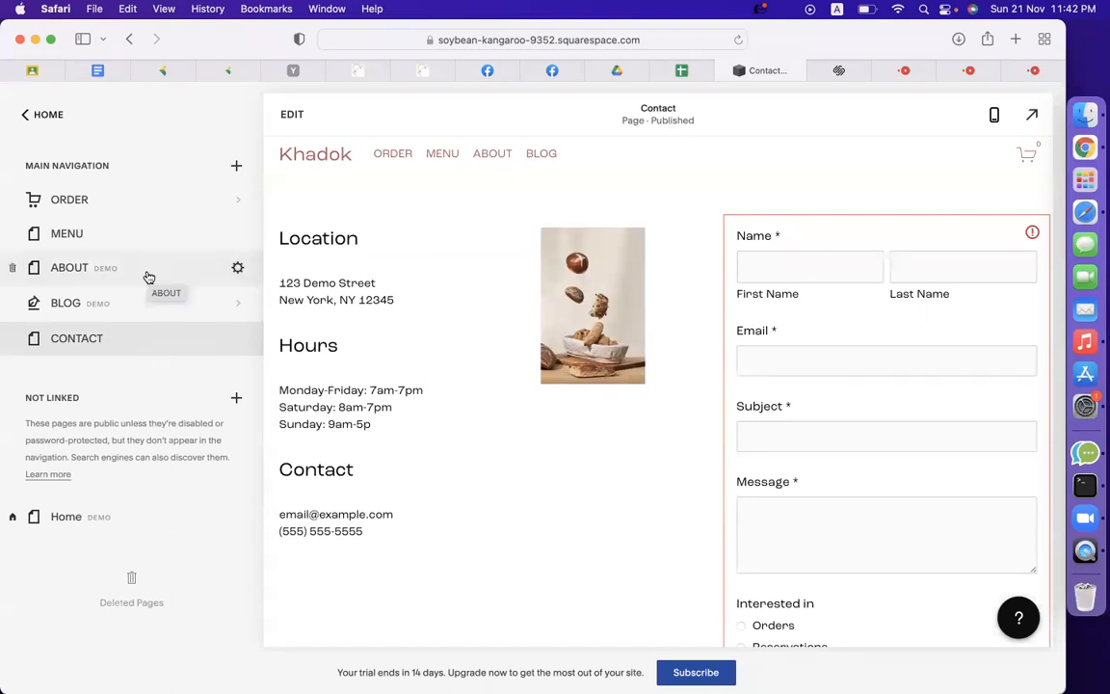
Trash the demo CONTACT page in the main navigation and confirm the deletion.
left_click(235, 341)
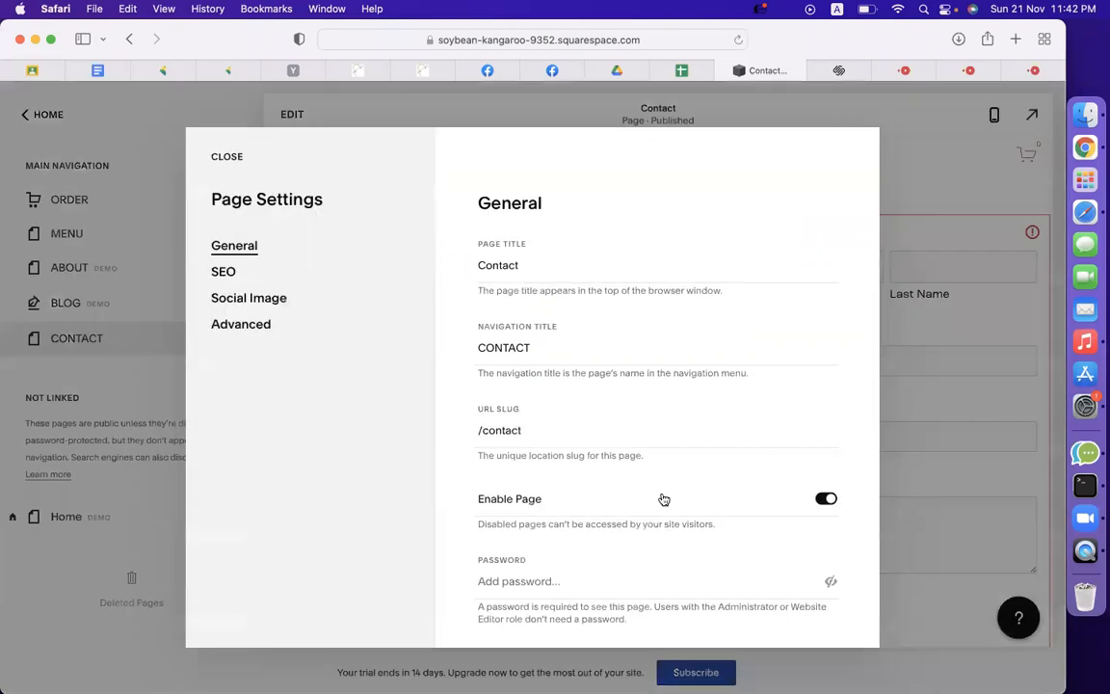
left_click(226, 159)
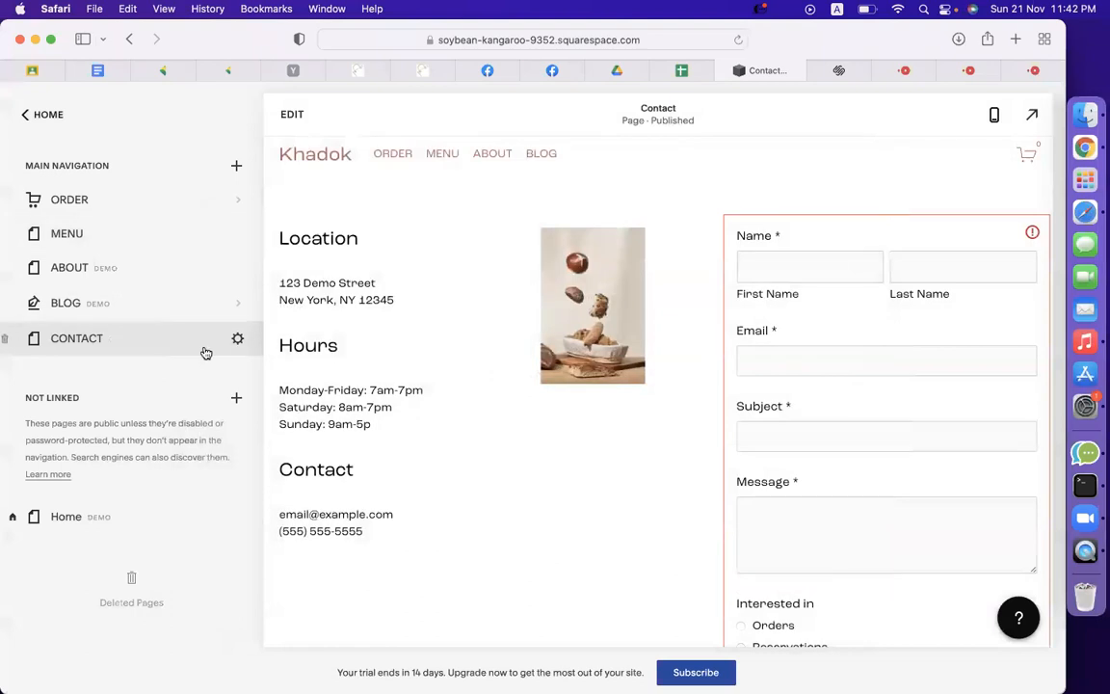
left_click(15, 339)
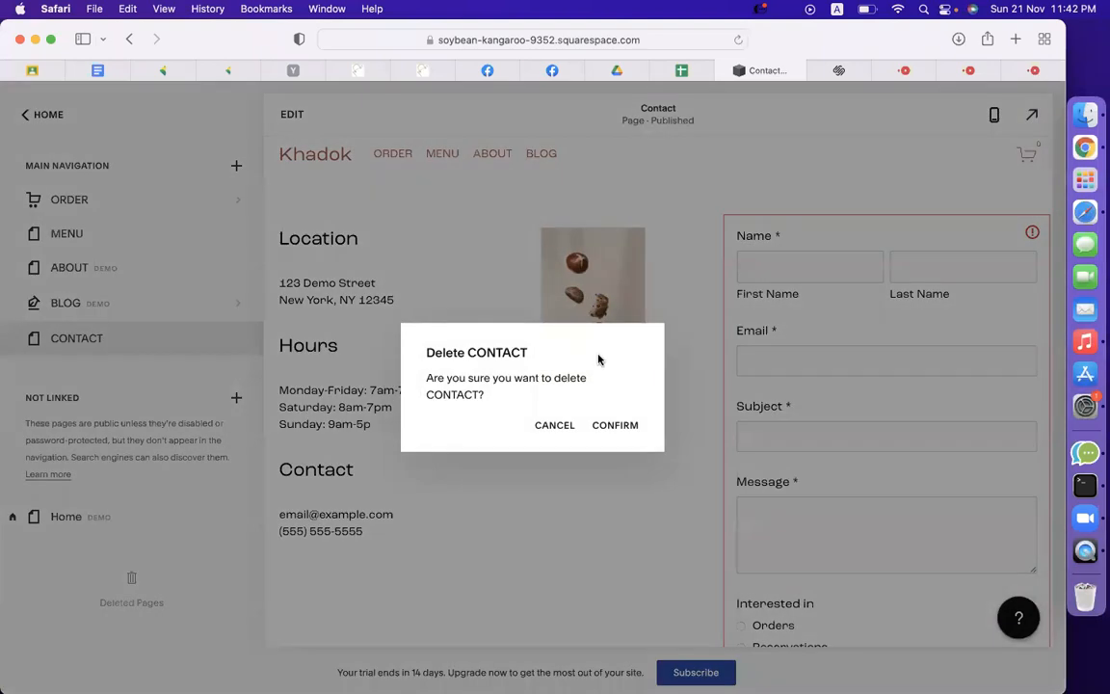
left_click(615, 425)
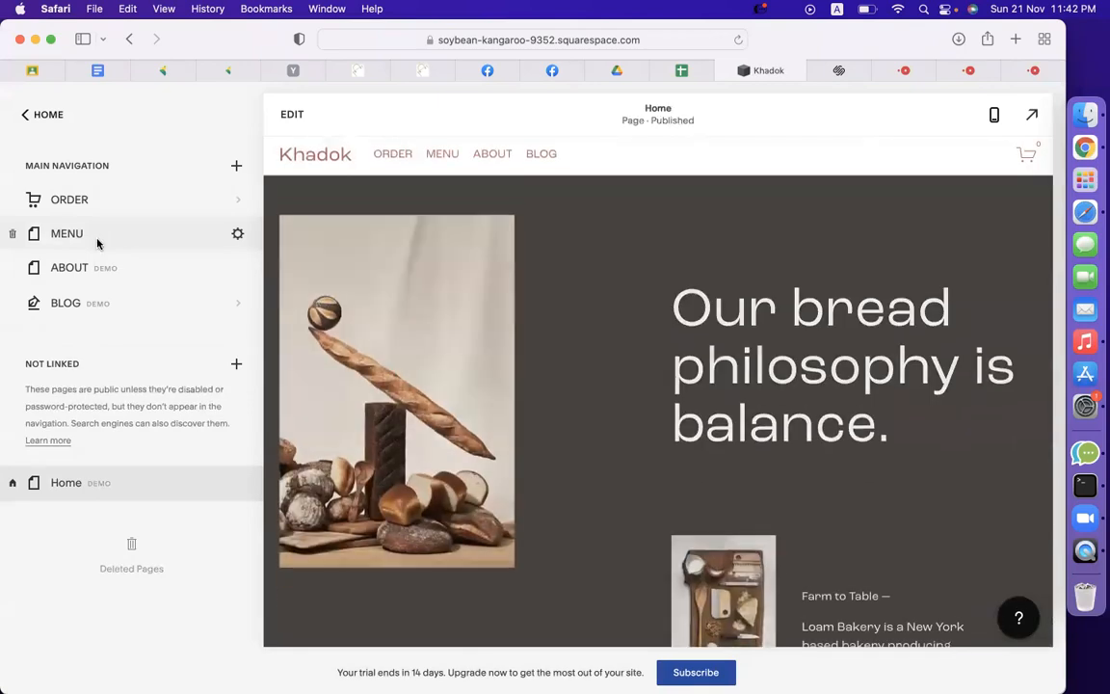
Add a new blank page named CONTACT to the main navigation.
left_click(236, 167)
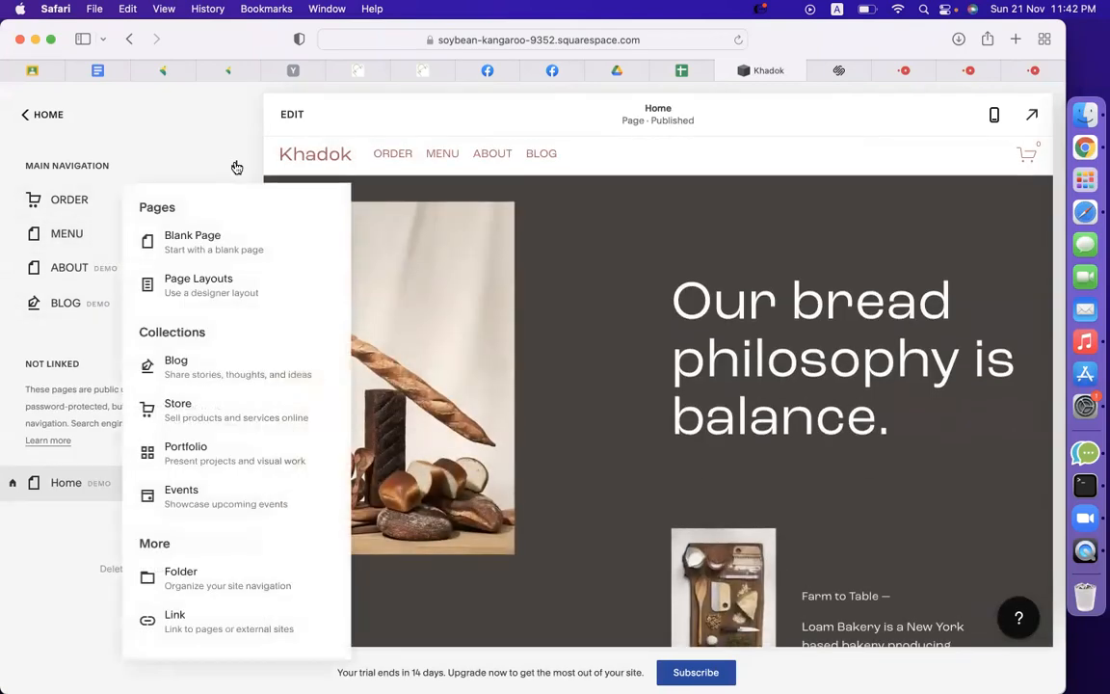
left_click(209, 252)
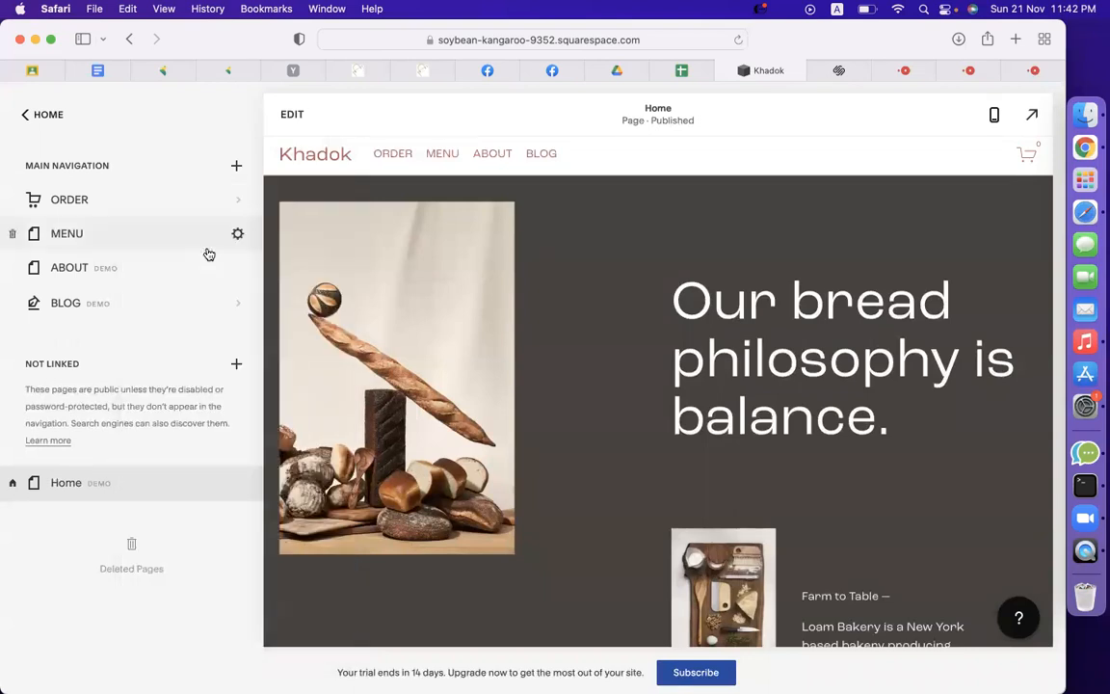
type("CONTACT")
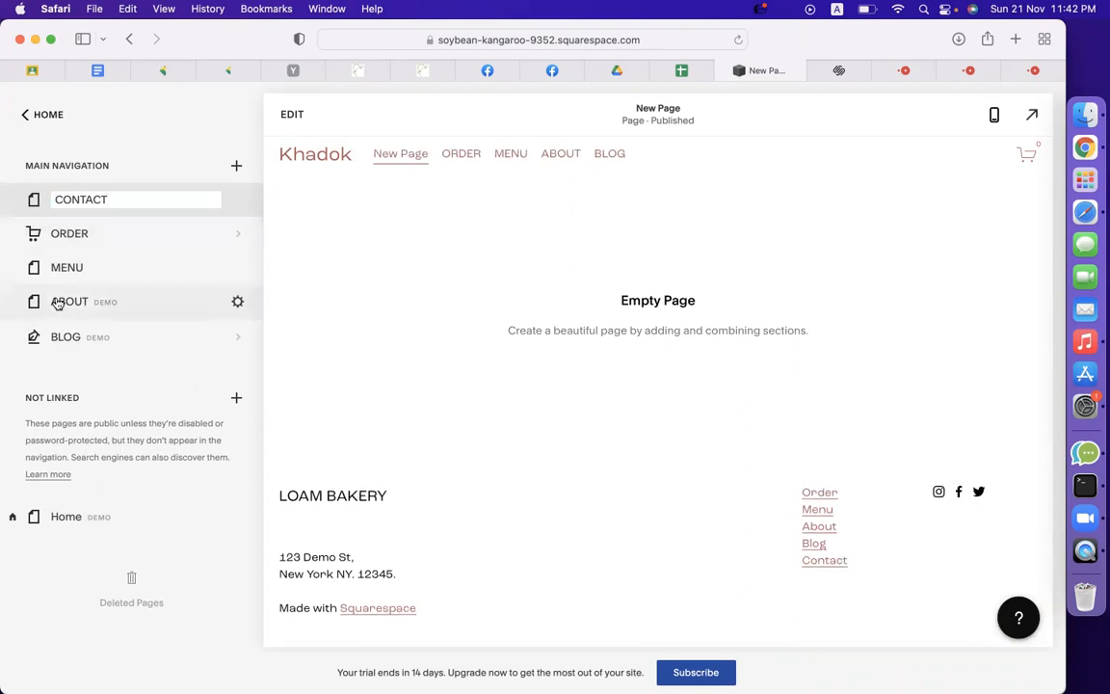
key("Return")
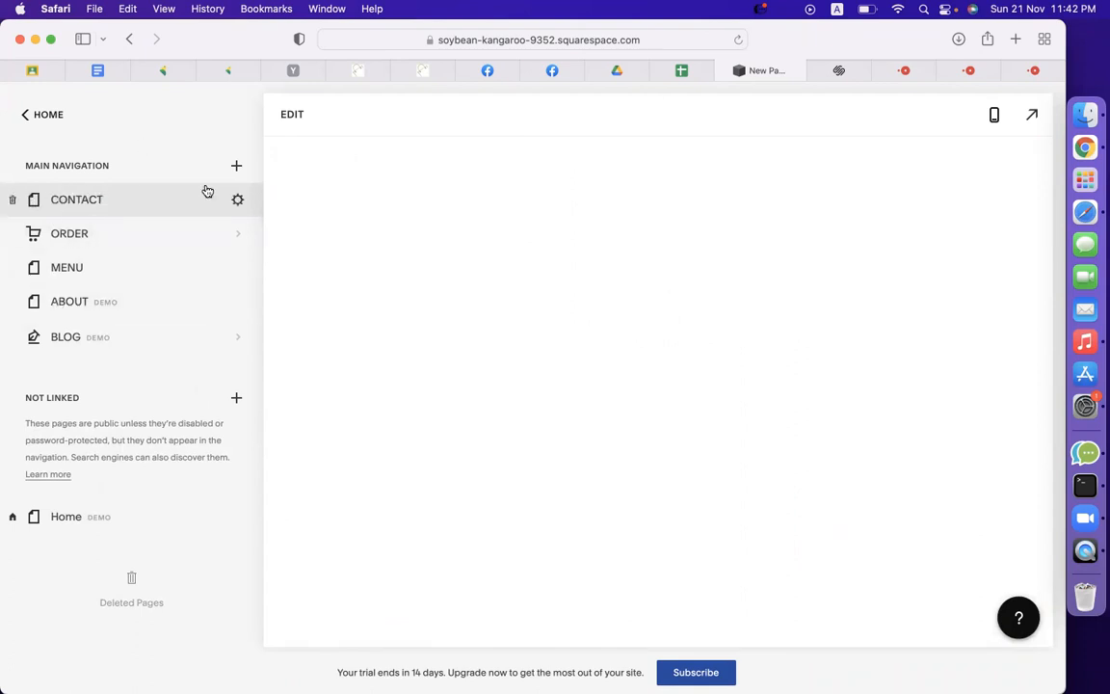
Reorder the navigation so CONTACT sits last after BLOG, keeping MENU above ABOUT.
left_click_drag(151, 205, 154, 345)
mouse_move(120, 267)
left_mouse_down()
mouse_move(118, 228)
mouse_move(113, 244)
left_mouse_up()
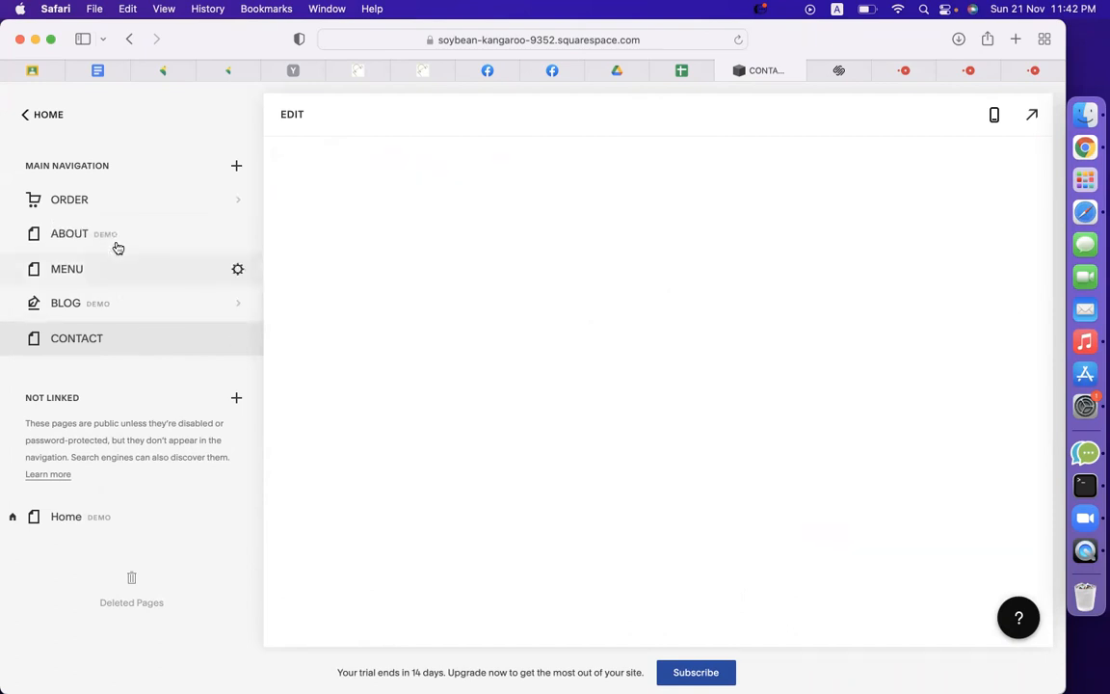
left_click_drag(114, 309, 103, 228)
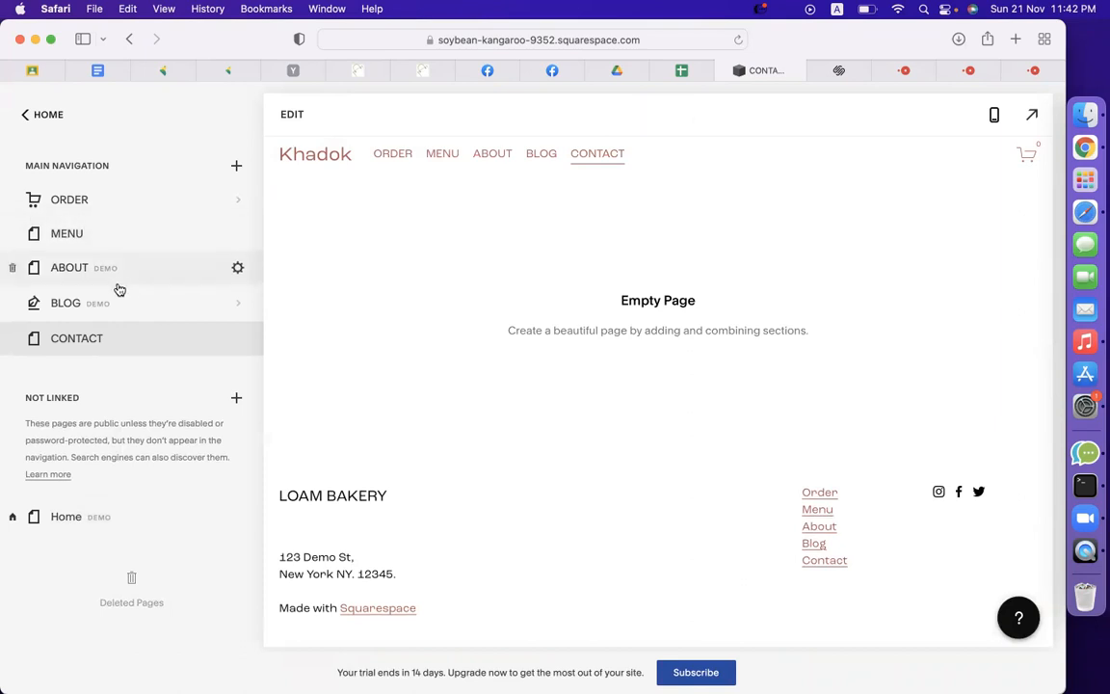
Put the CONTACT page in edit mode and compare the Form and Contact section layouts.
left_click(292, 113)
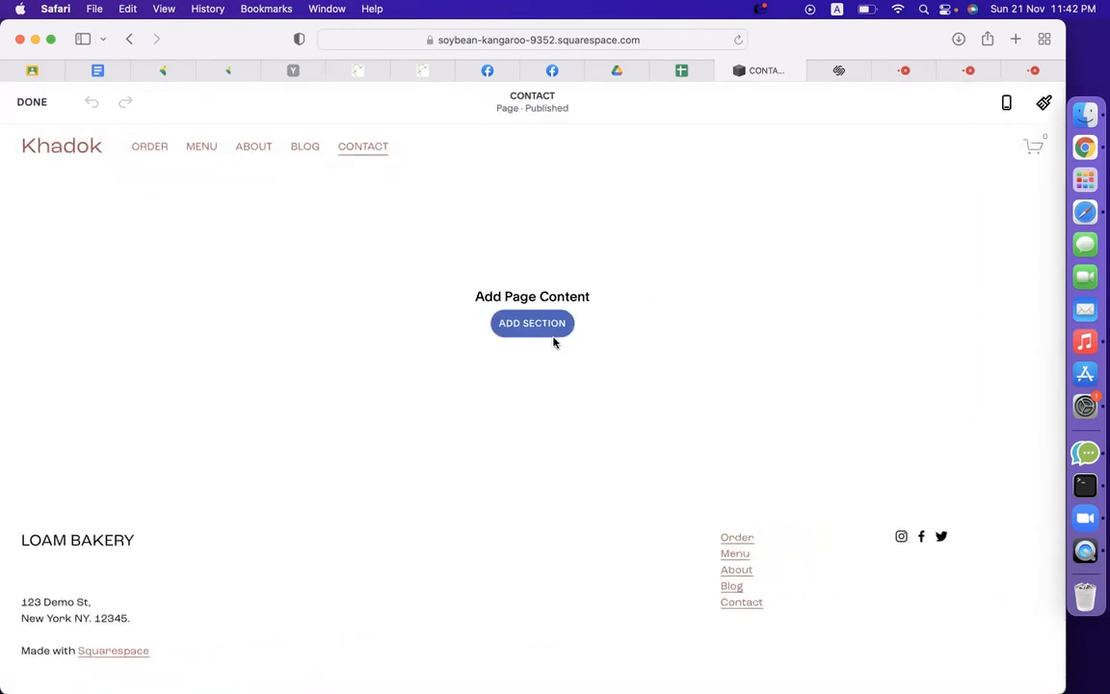
left_click(546, 329)
scroll(160, 470, "down", 2)
scroll(160, 469, "down", 3)
left_click(91, 467)
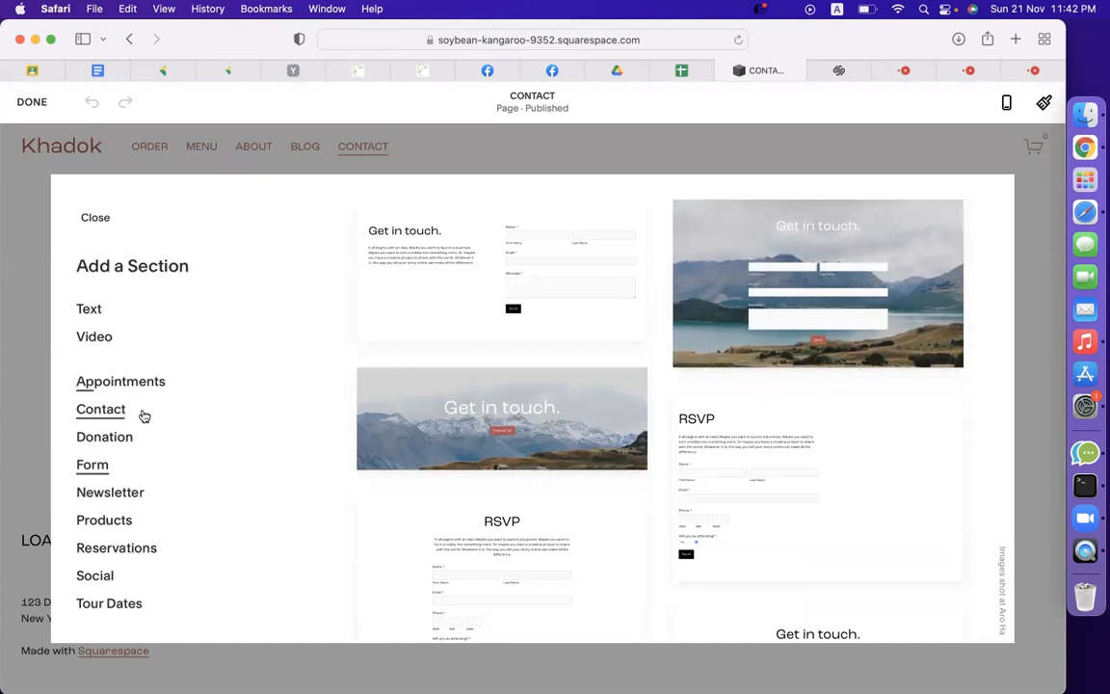
left_click(116, 409)
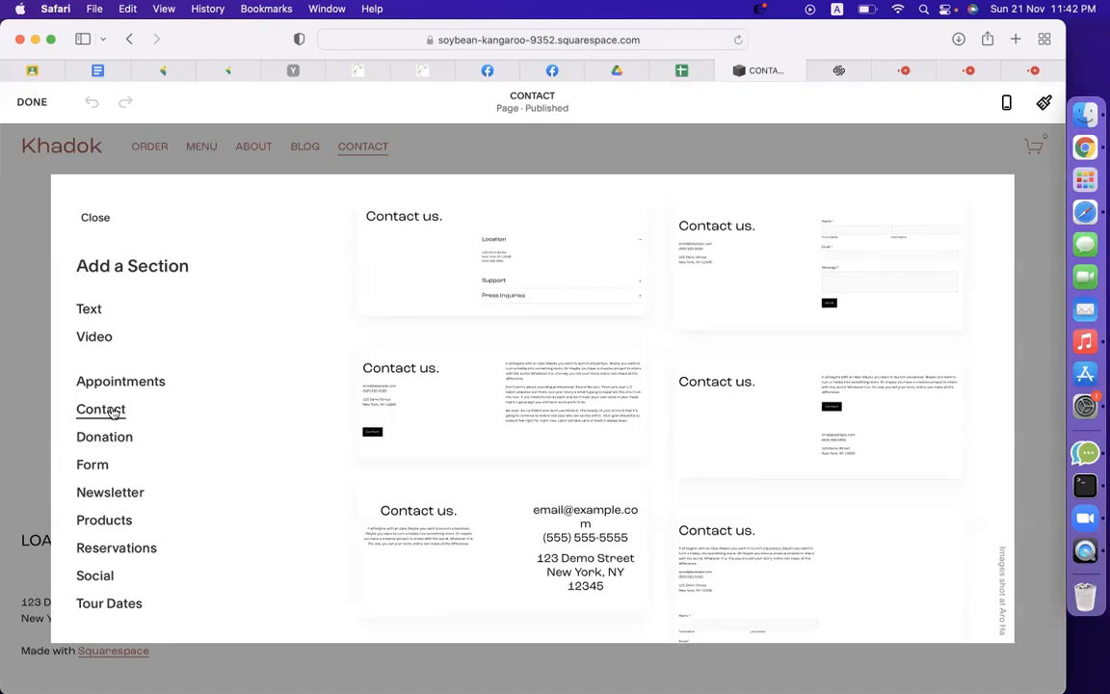
left_click(96, 467)
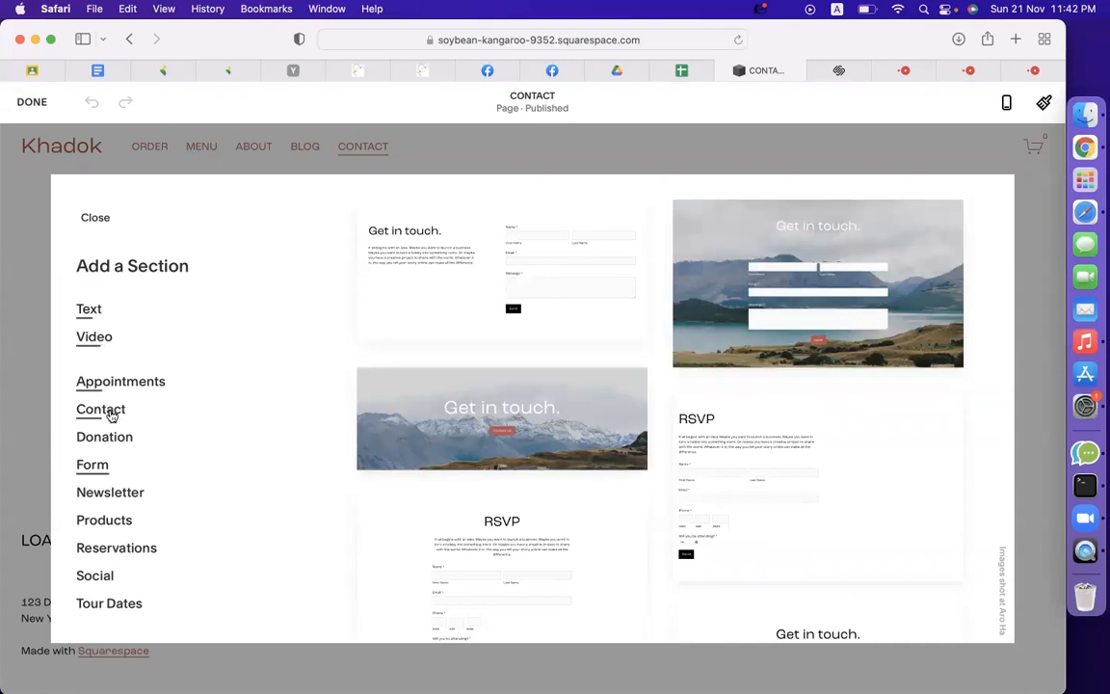
left_click(102, 409)
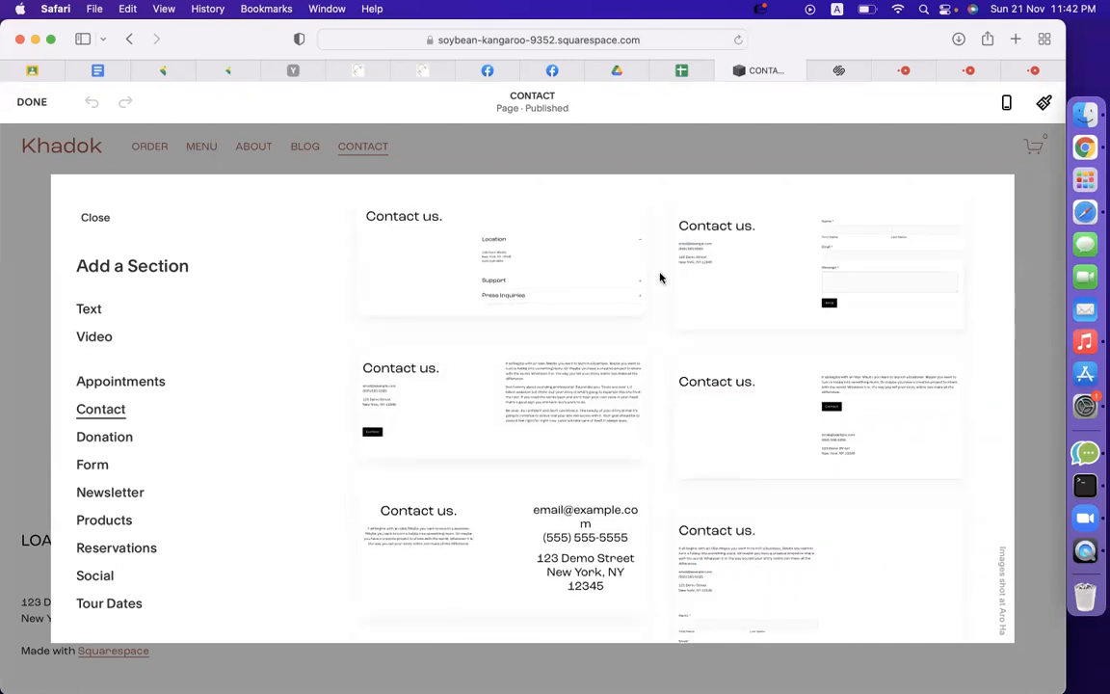
Add the image-left 'Contact us.' layout to the CONTACT page.
scroll(606, 466, "down", 5)
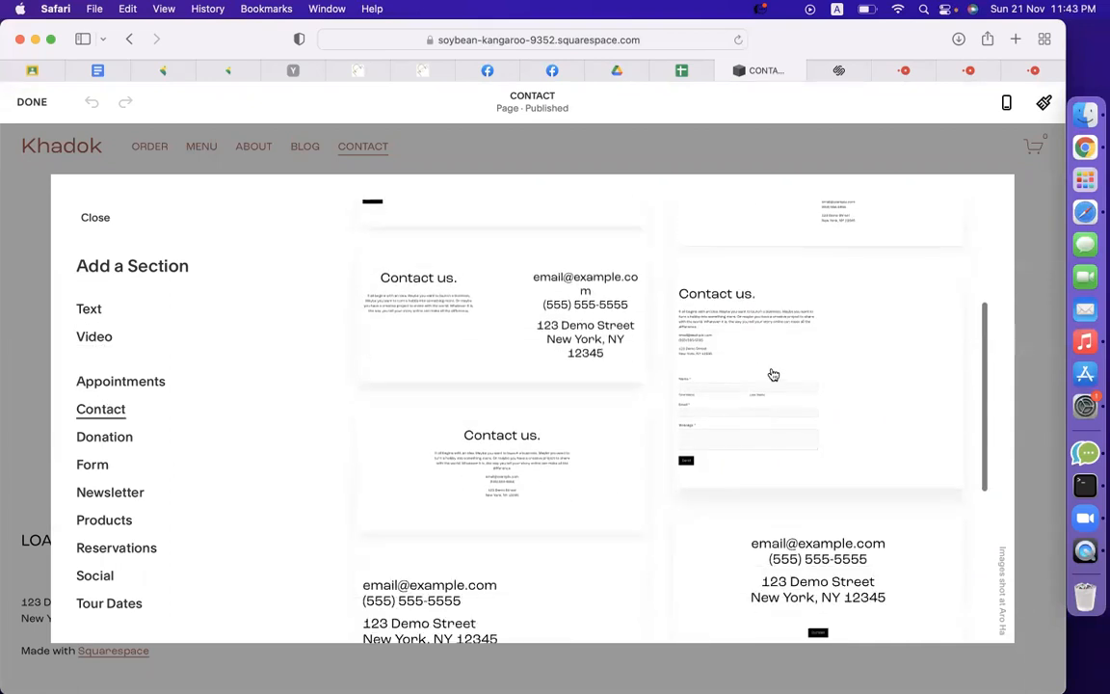
scroll(776, 376, "up", 3)
scroll(785, 476, "down", 10)
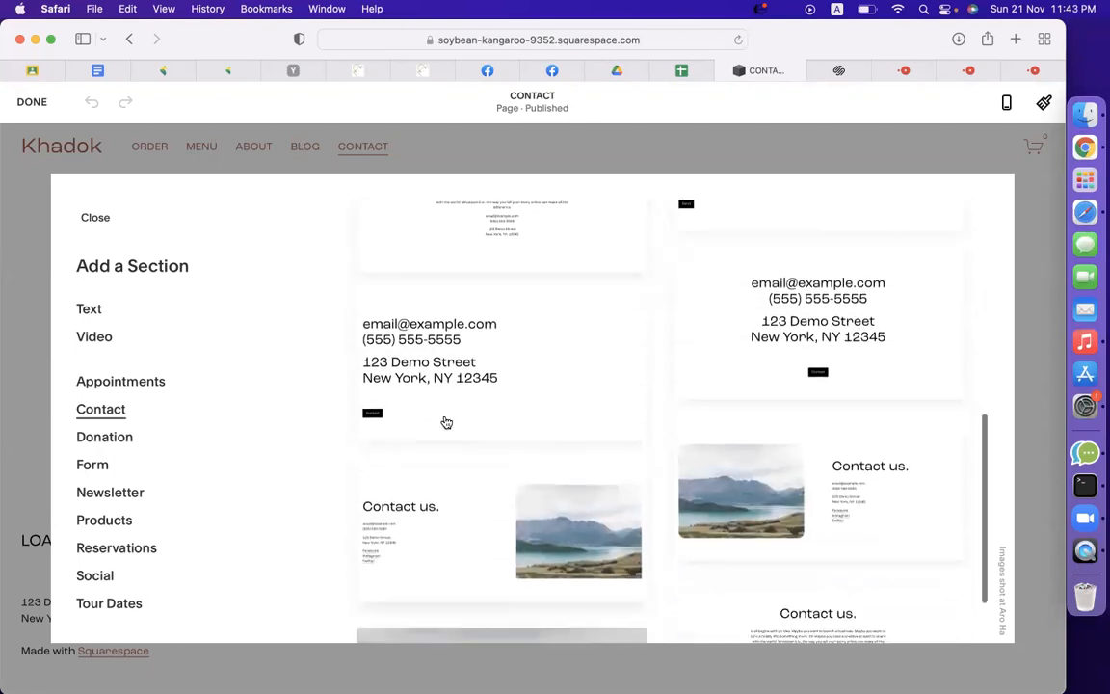
scroll(644, 500, "down", 2)
scroll(681, 472, "up", 4)
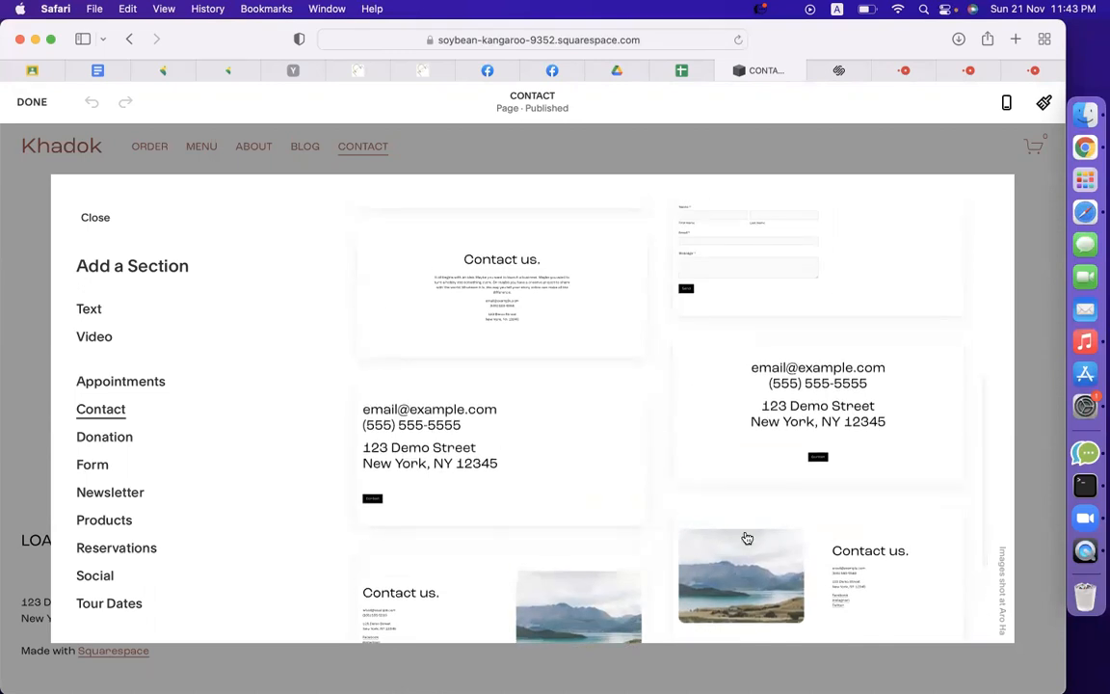
scroll(771, 433, "up", 4)
scroll(761, 412, "up", 6)
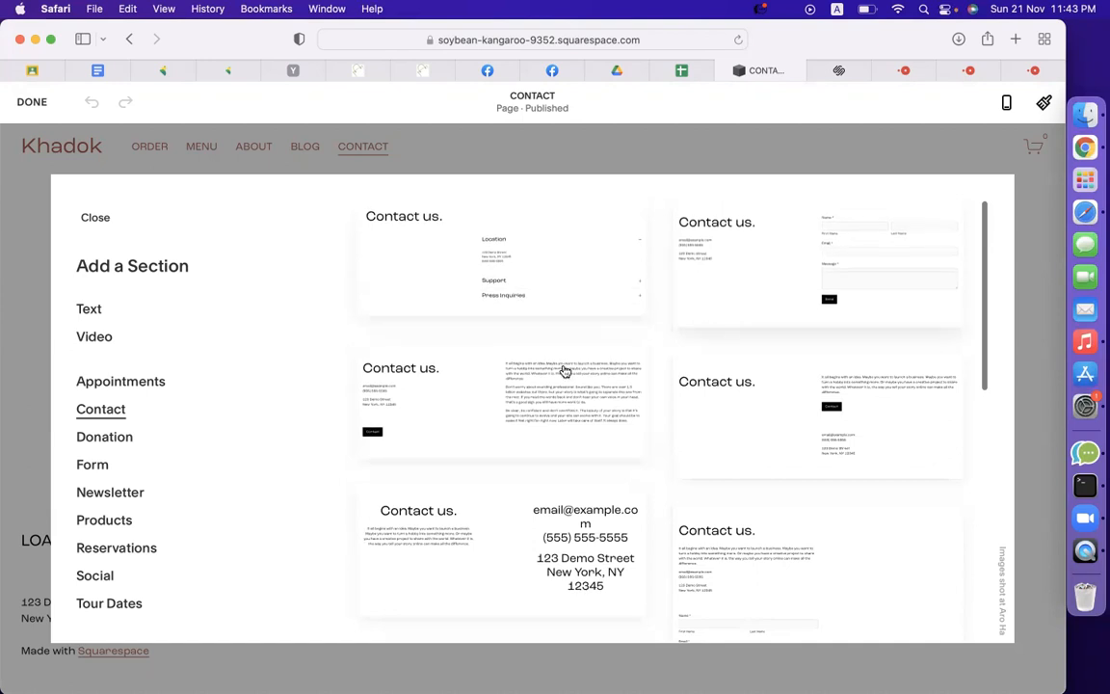
scroll(564, 423, "down", 8)
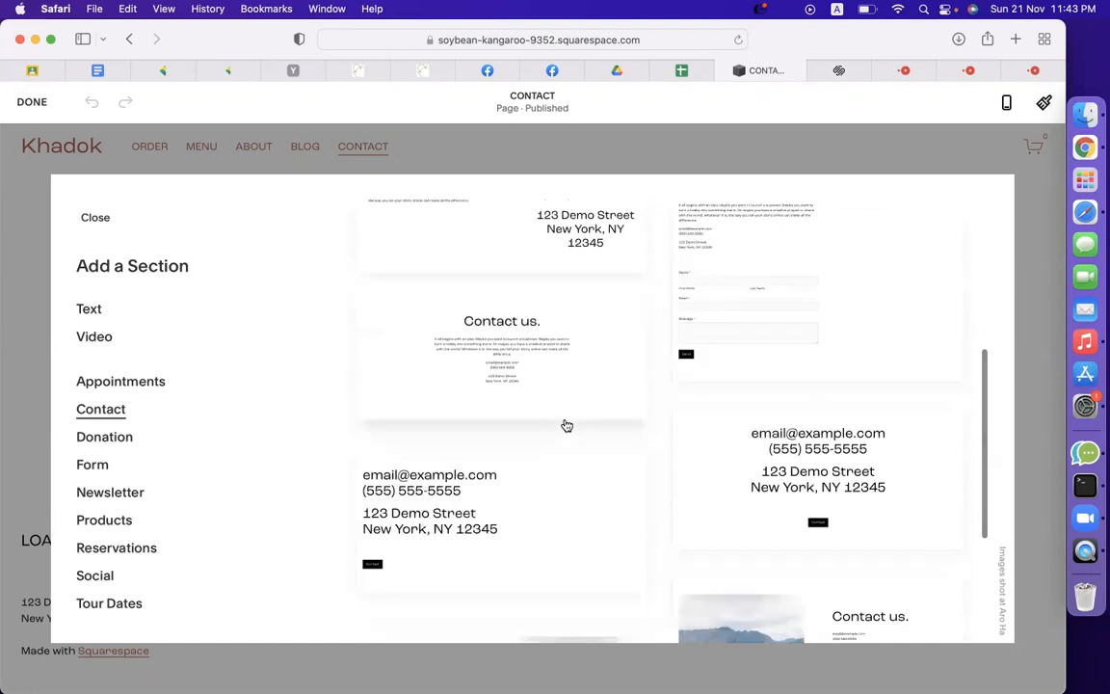
scroll(566, 425, "down", 6)
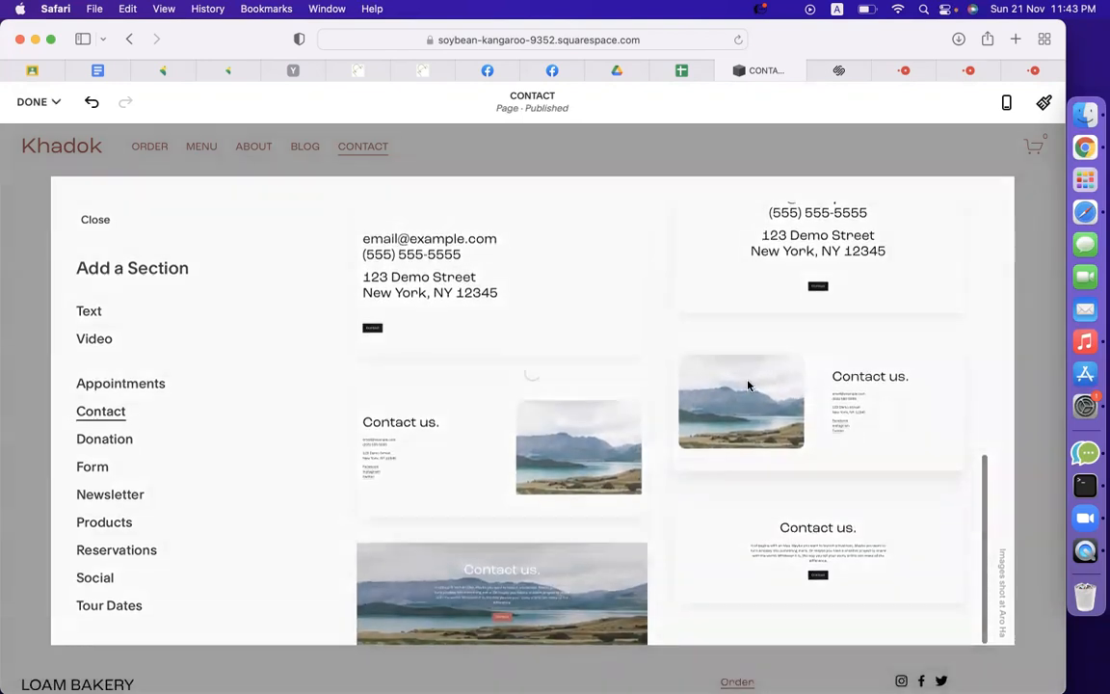
left_click(749, 387)
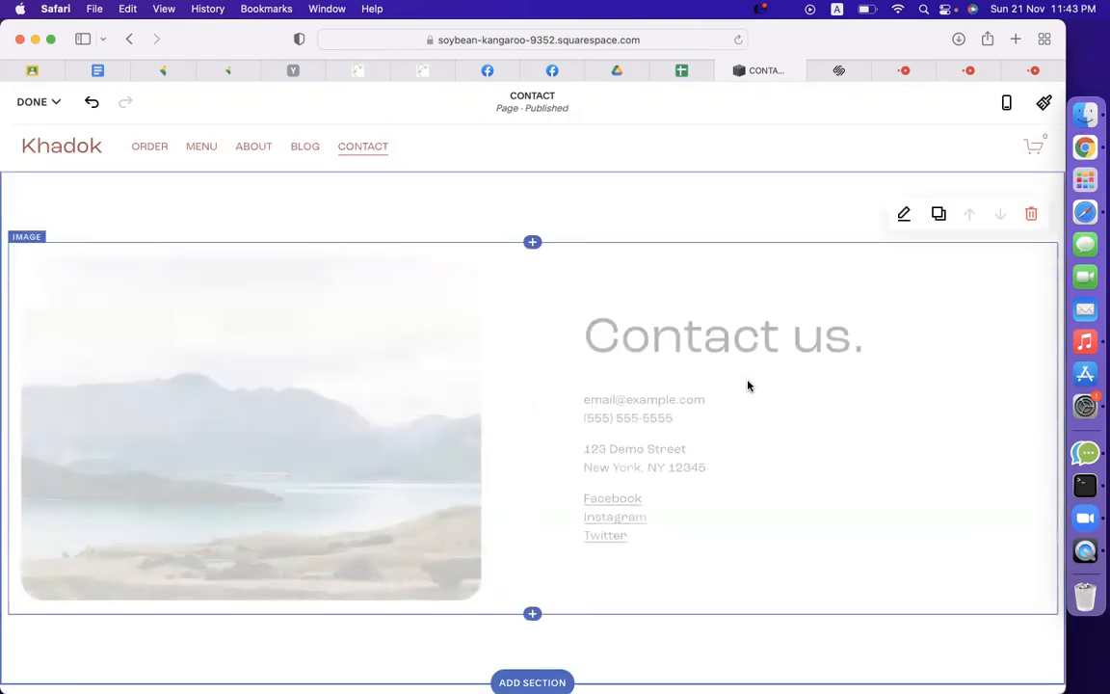
Open the landscape image's content settings in the new section, then dismiss them.
scroll(717, 435, "down", 1)
scroll(717, 435, "up", 1)
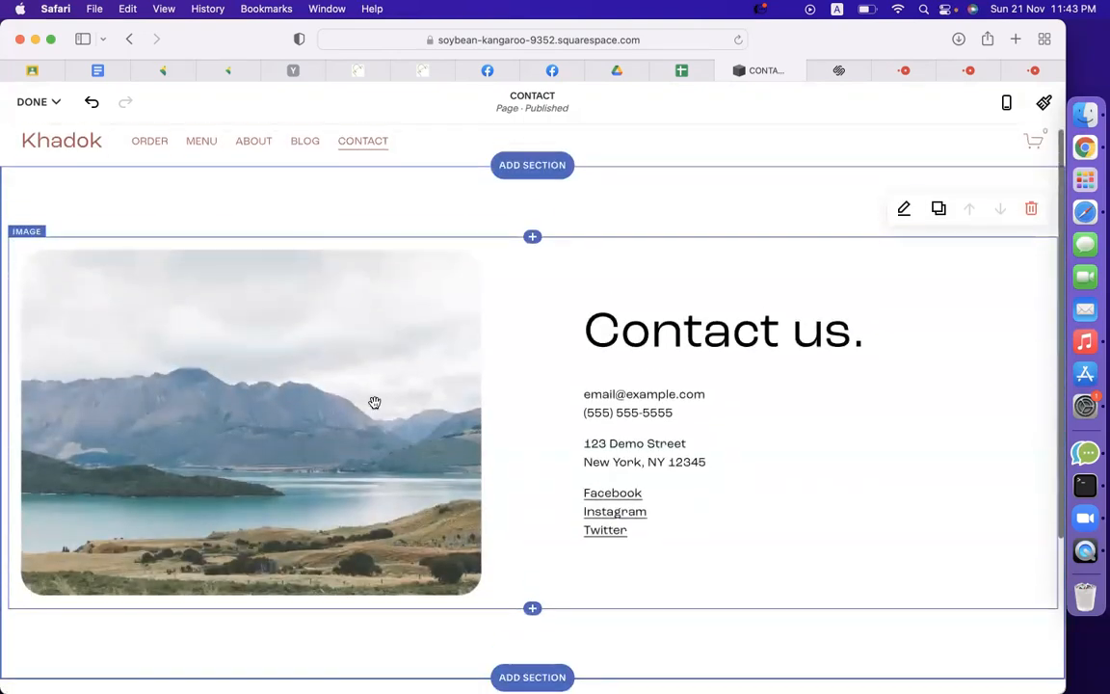
left_click(215, 369)
left_click(77, 212)
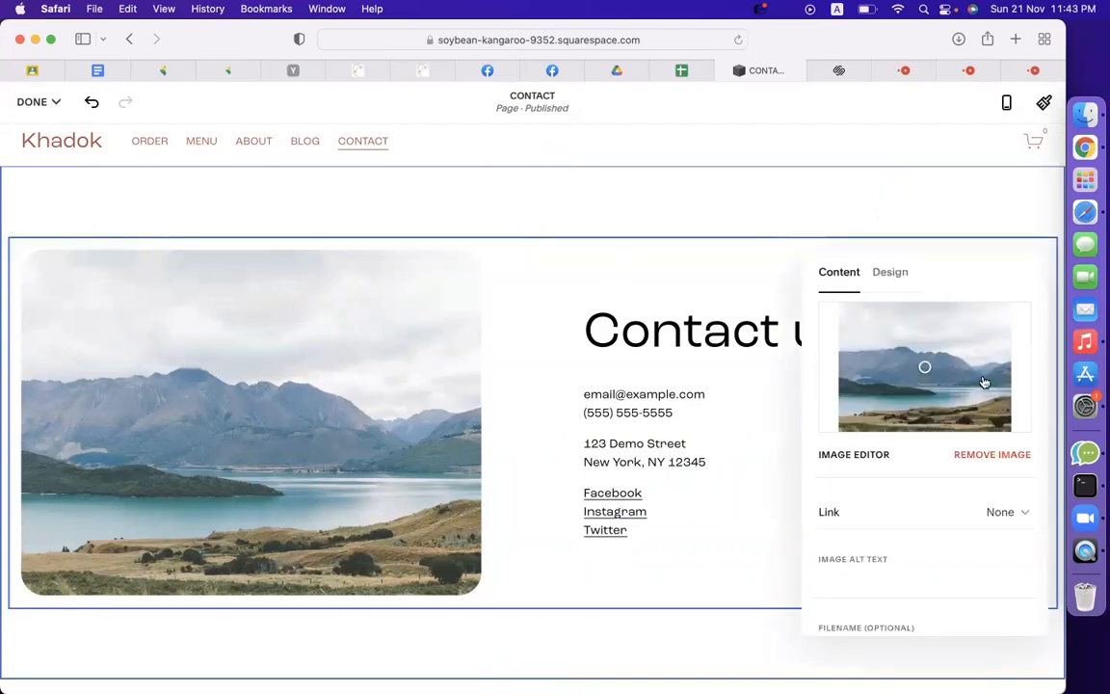
scroll(520, 308, "down", 3)
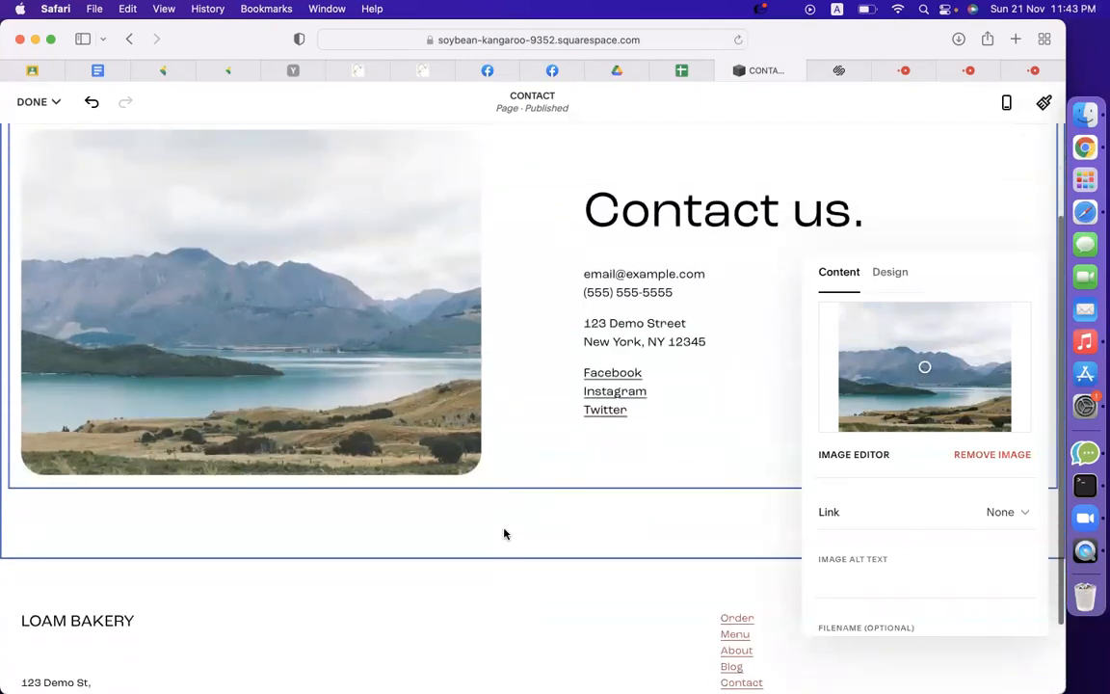
left_click(504, 534)
left_click(1019, 73)
Go to maps.google.com and search for codemanbd.
left_click(612, 34)
type("maps.")
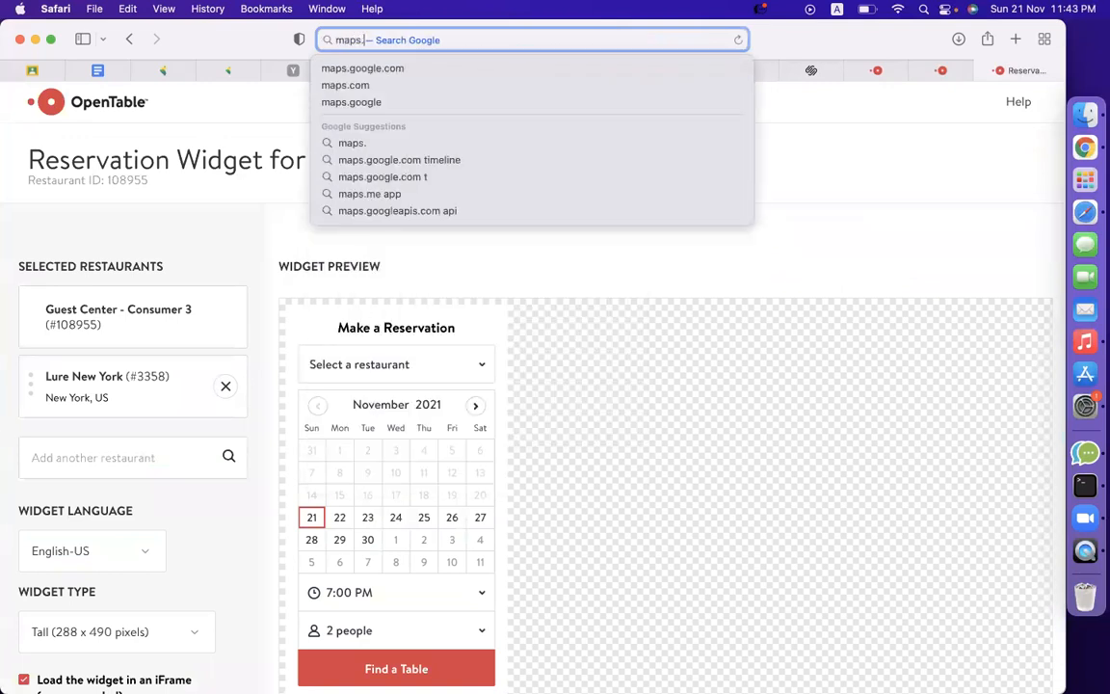
type("google.co")
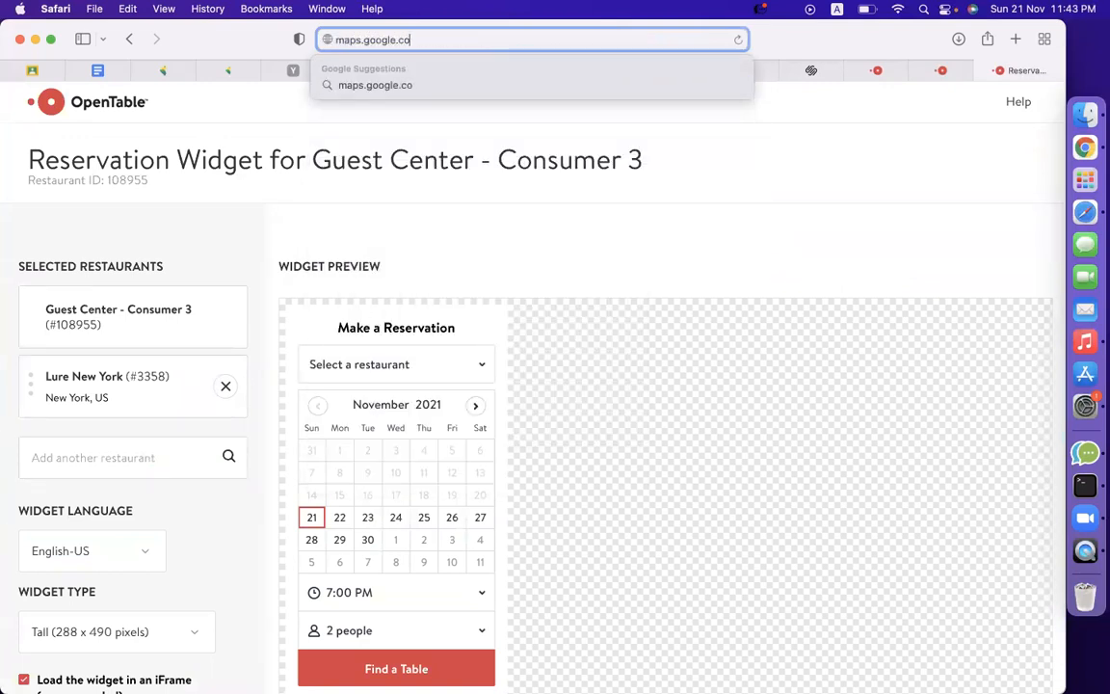
type("m")
key("Return")
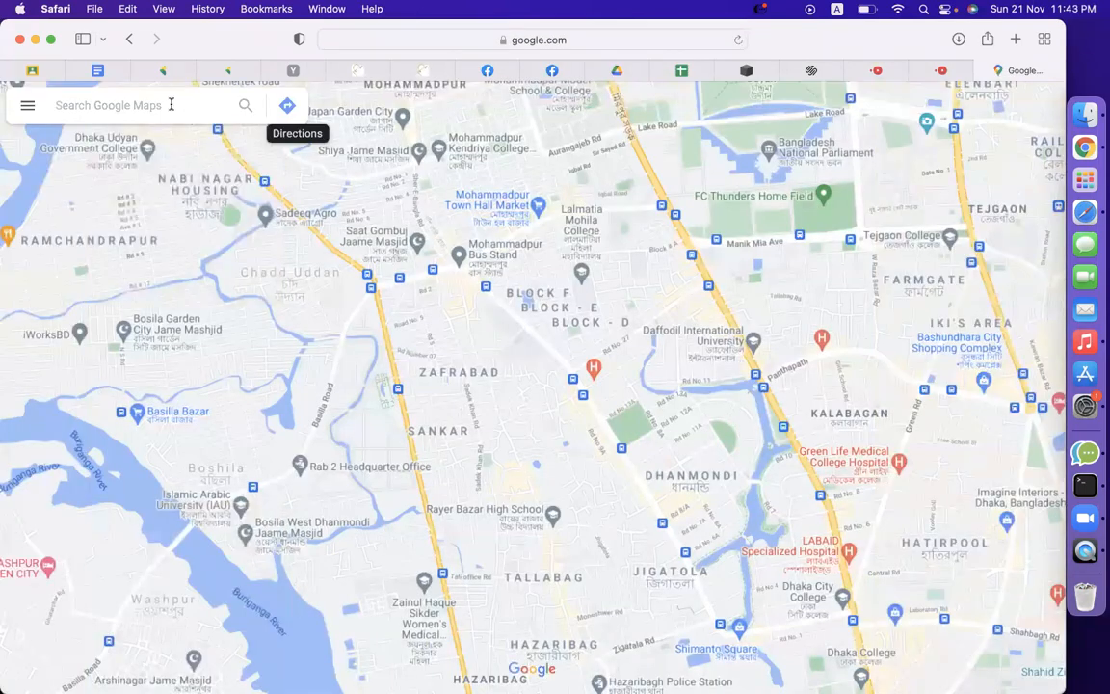
type("codemanbd")
key("Return")
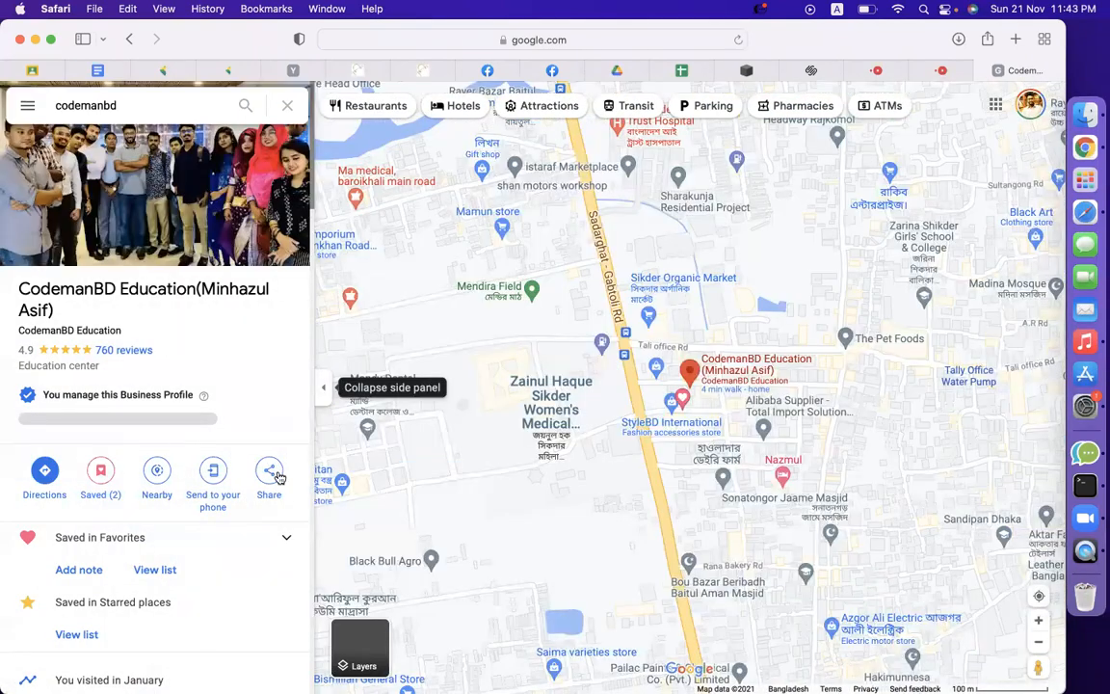
Copy the place's embed-a-map HTML and return to the Squarespace editor.
left_click(268, 472)
left_click(512, 294)
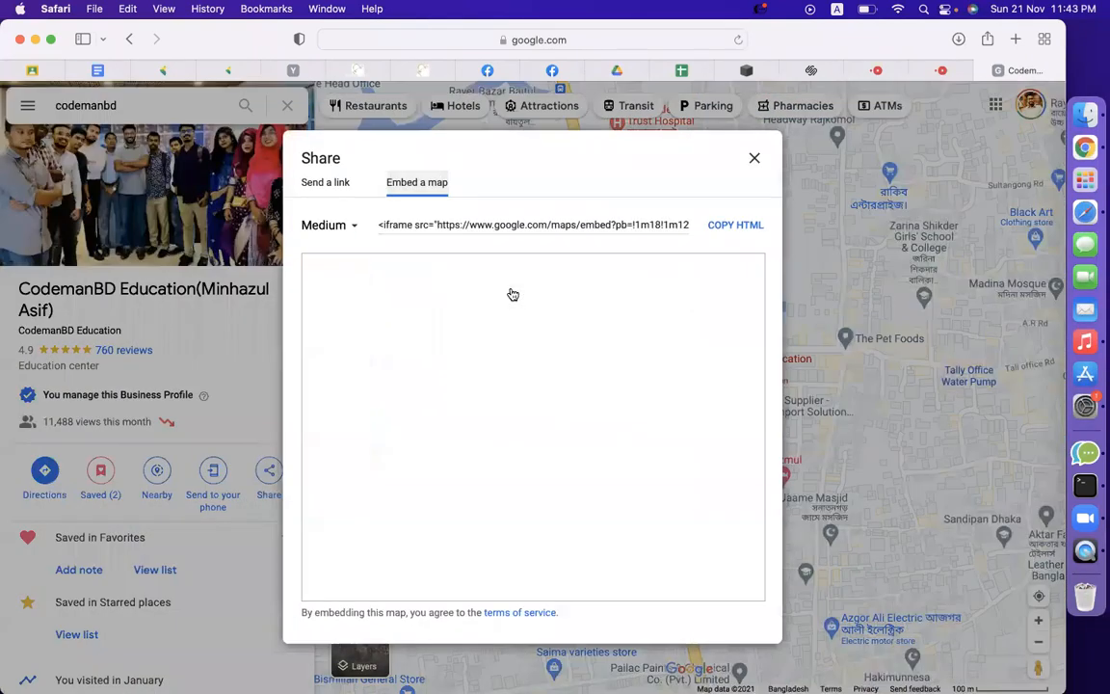
left_click(741, 225)
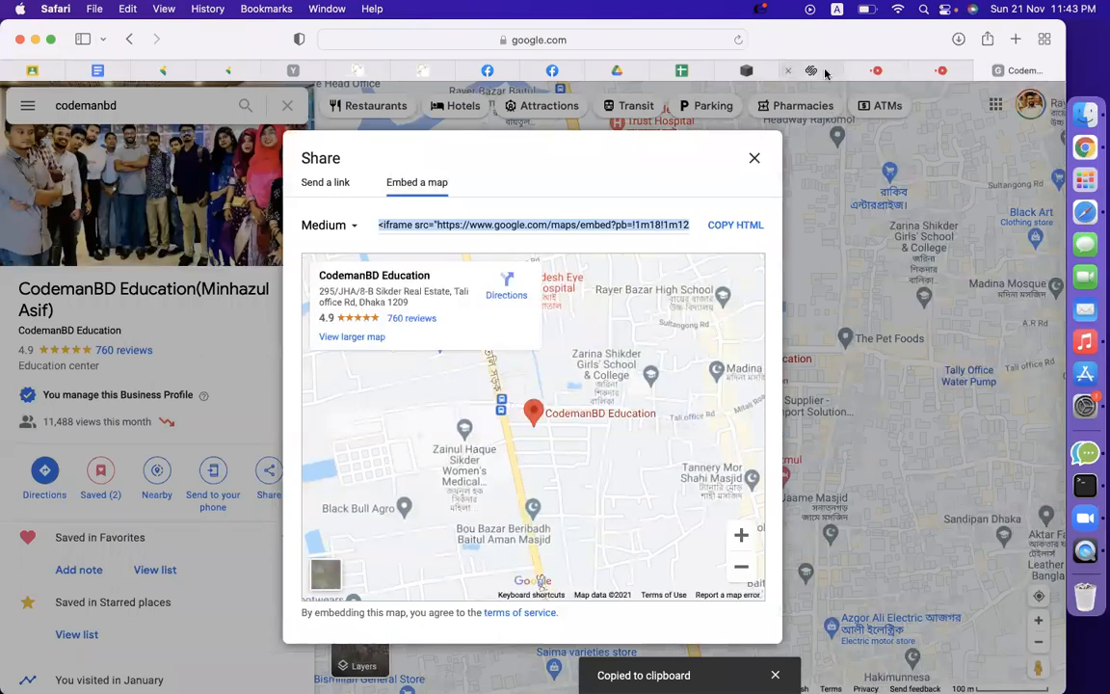
left_click(826, 72)
left_click(765, 70)
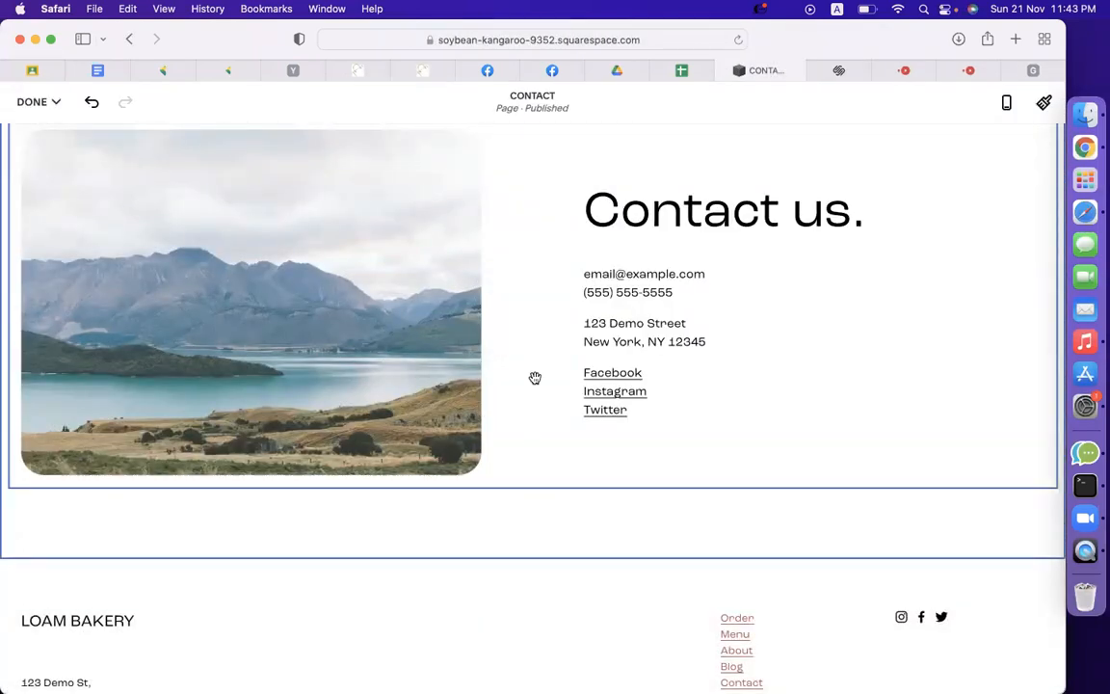
Insert an Embed block below the Contact us. section, found by searching 'co'.
left_click(610, 337)
scroll(677, 377, "down", 2)
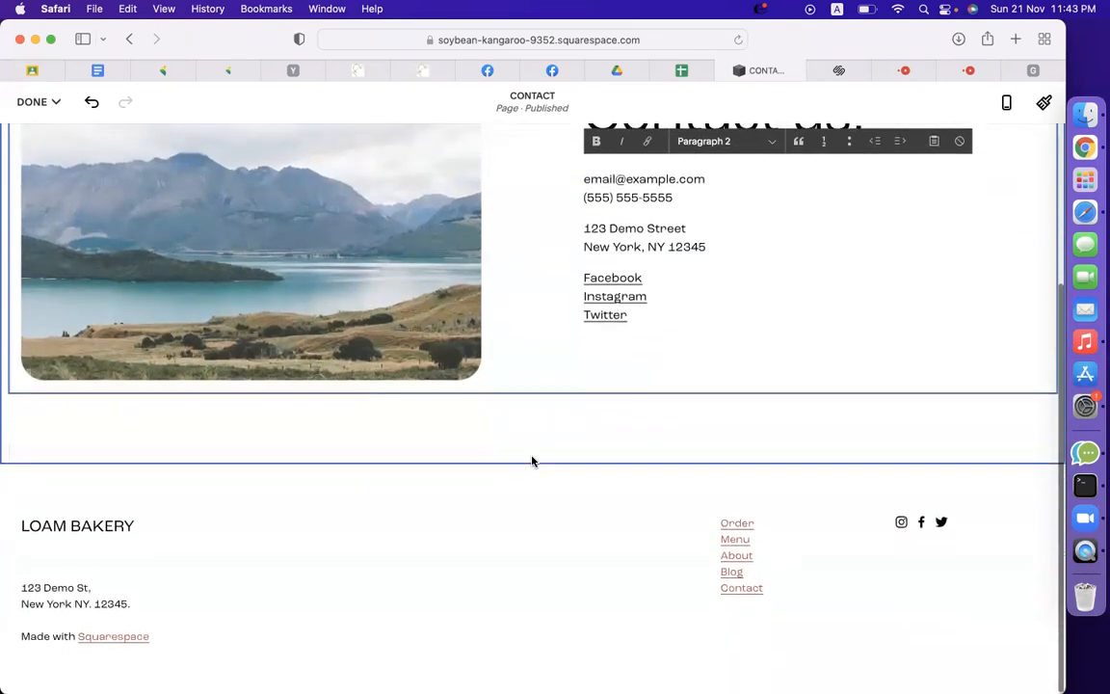
left_click(530, 467)
scroll(525, 453, "up", 1)
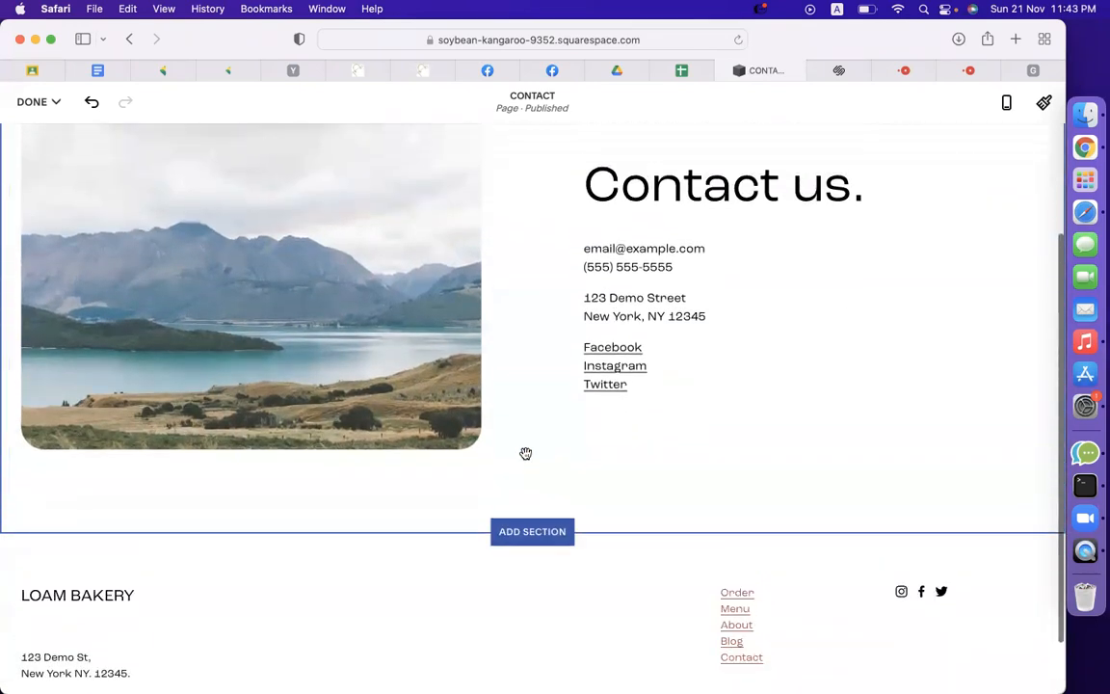
left_click(532, 472)
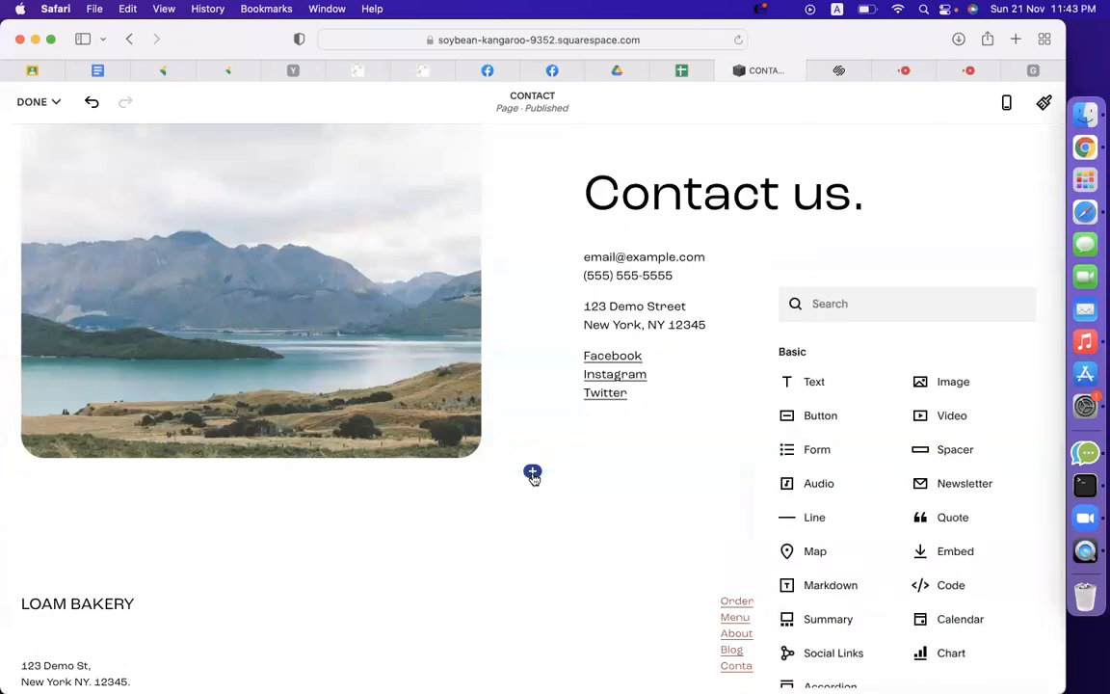
left_click(838, 305)
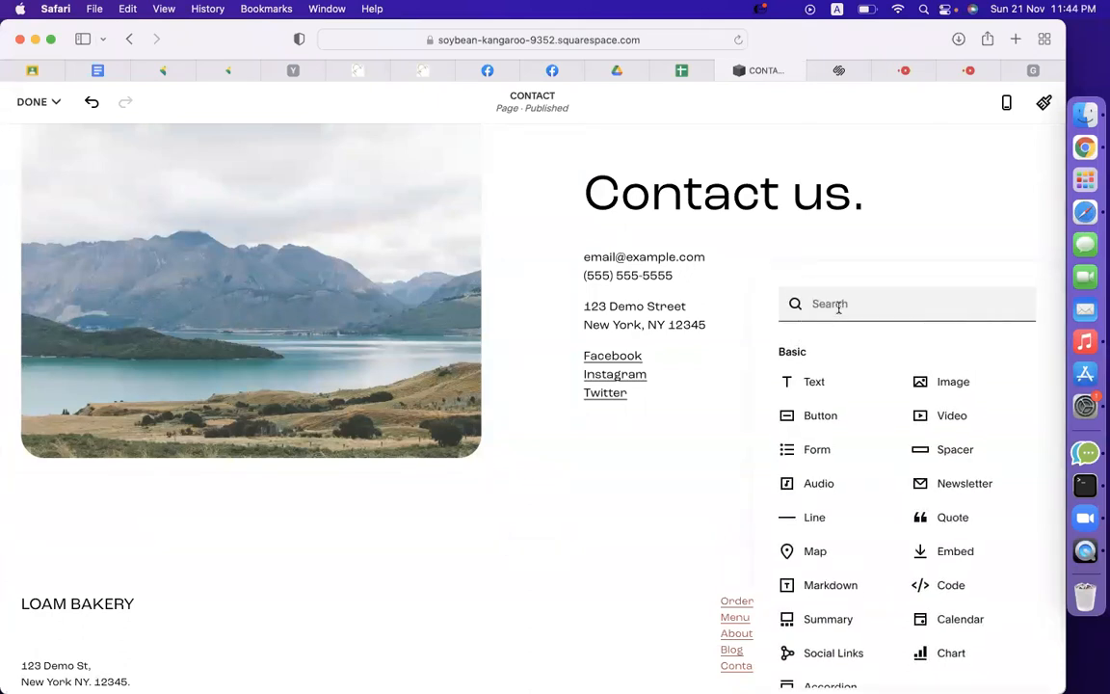
type("co")
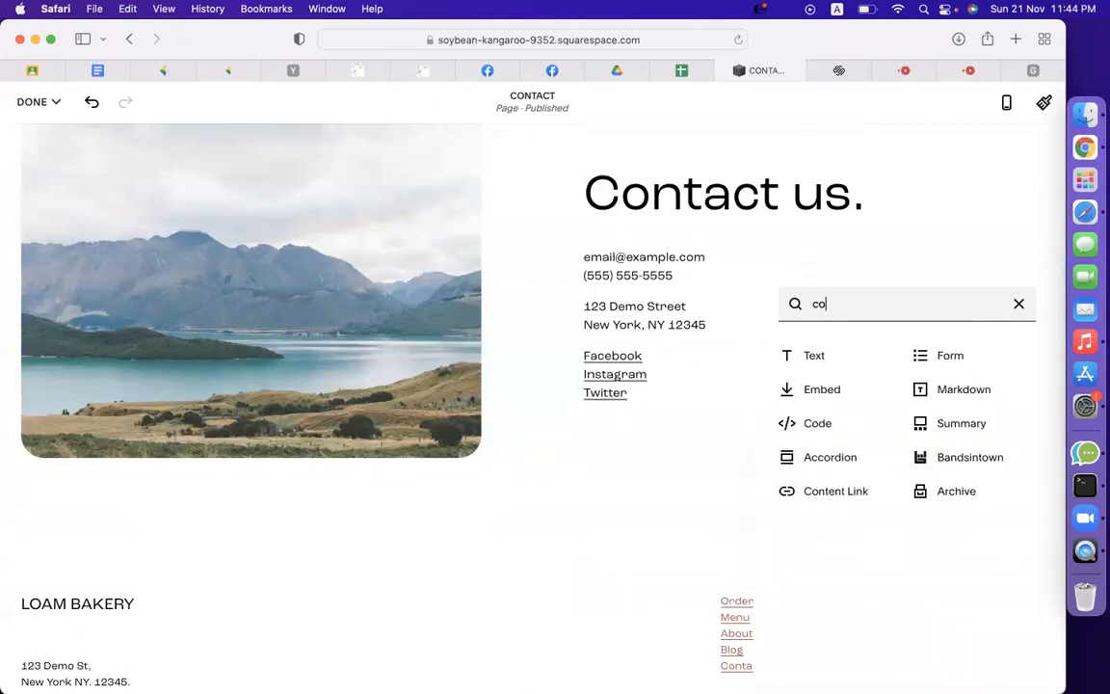
left_click(805, 390)
Paste the Google Maps iframe into the Embed block's URL field and save the page.
left_click(864, 424)
key("super+v")
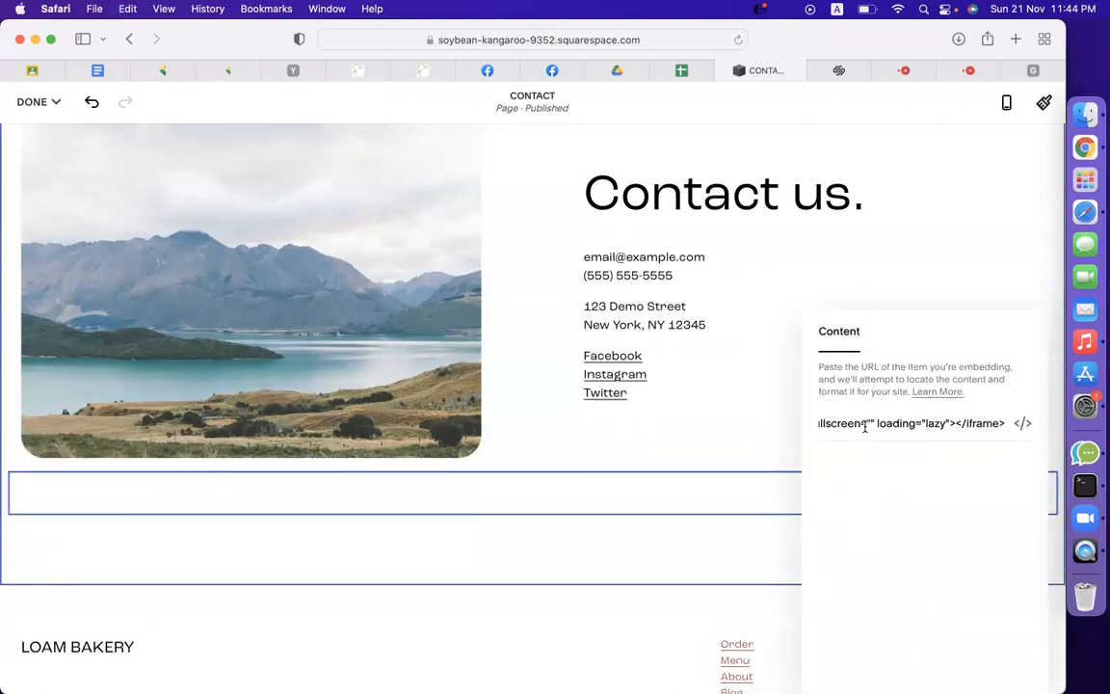
left_click(703, 377)
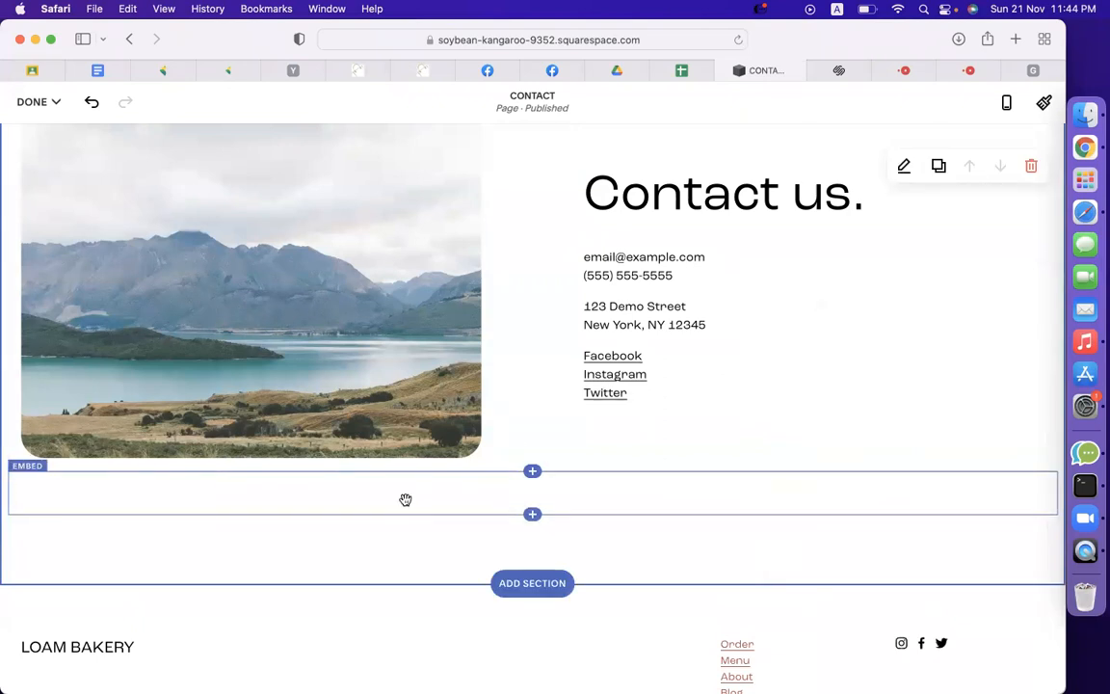
left_click(44, 102)
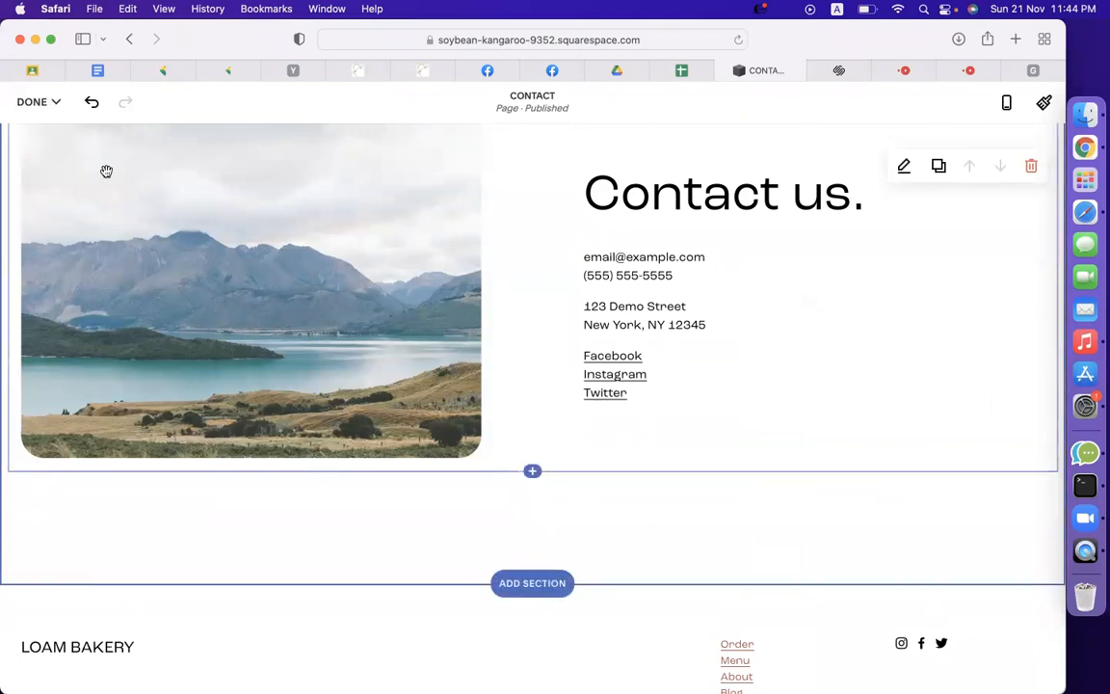
left_click(40, 103)
left_click(40, 133)
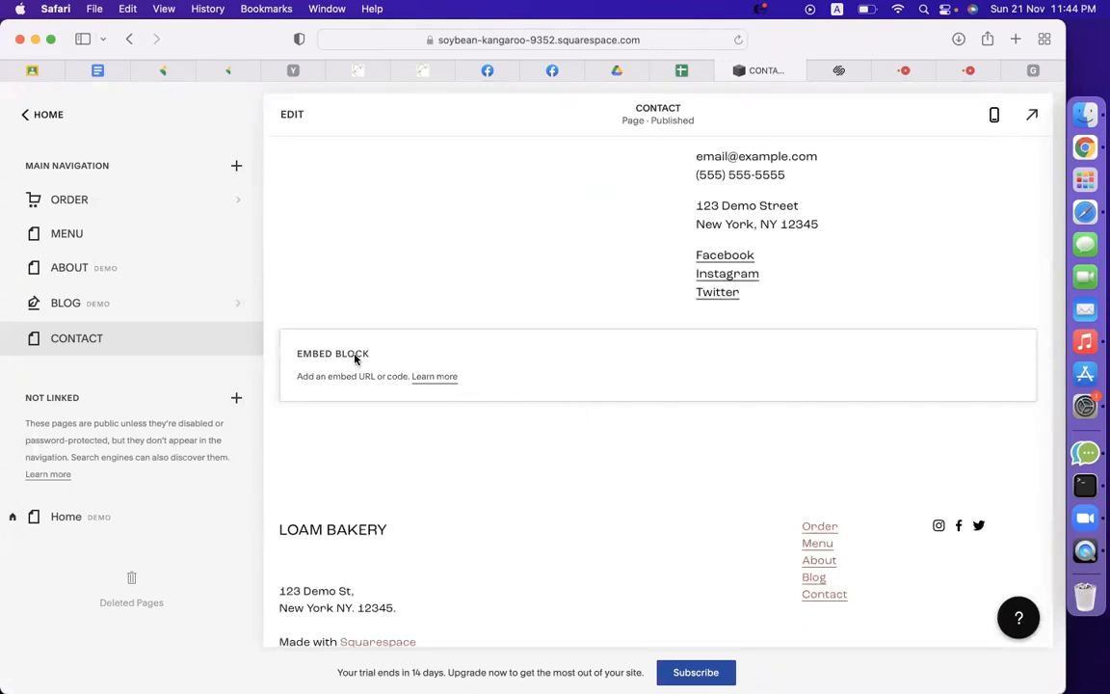
Re-enter edit mode and remove the empty Embed block beneath the contact details.
left_click(289, 114)
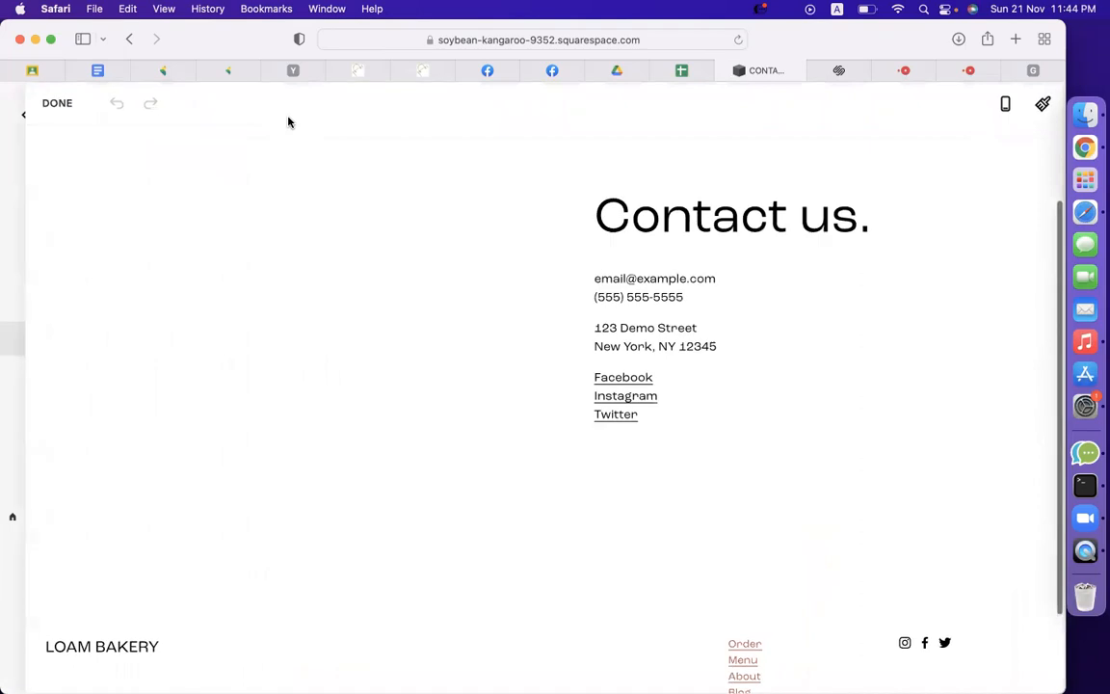
scroll(614, 526, "up", 1)
scroll(618, 486, "down", 3)
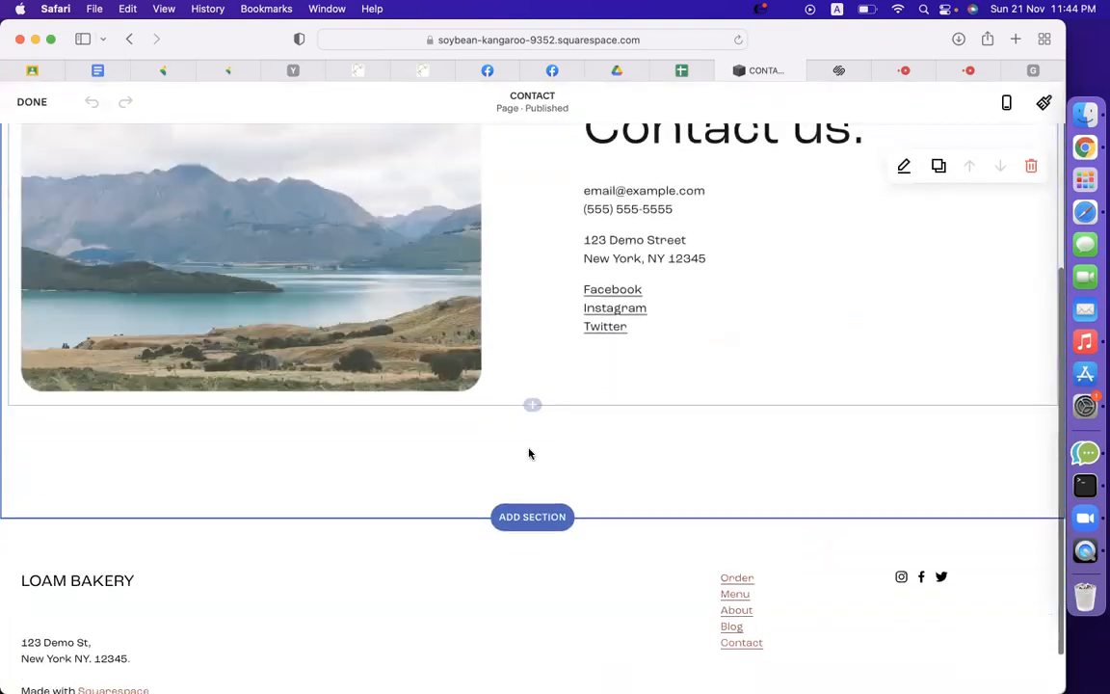
left_click(479, 438)
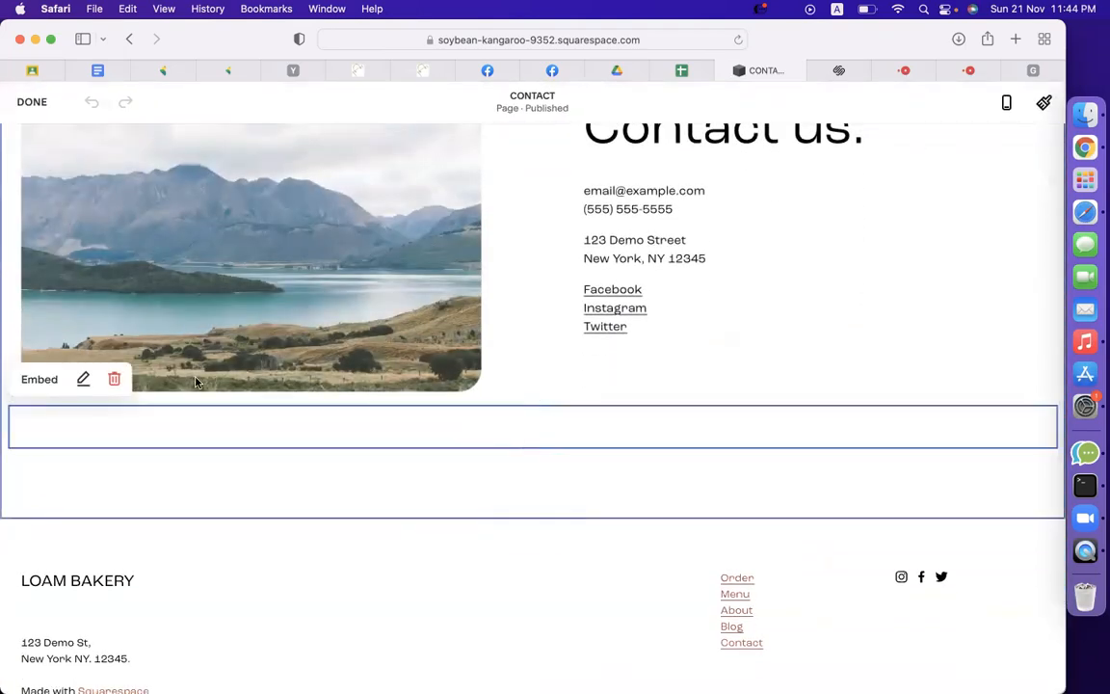
left_click(112, 378)
left_click(622, 434)
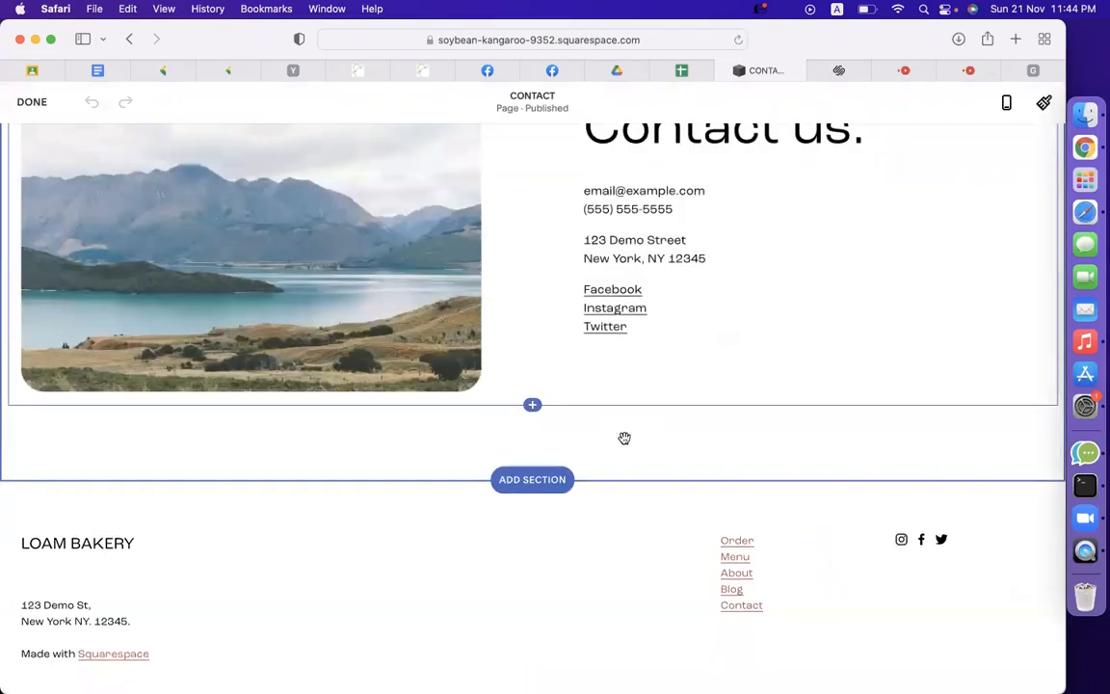
left_click(532, 408)
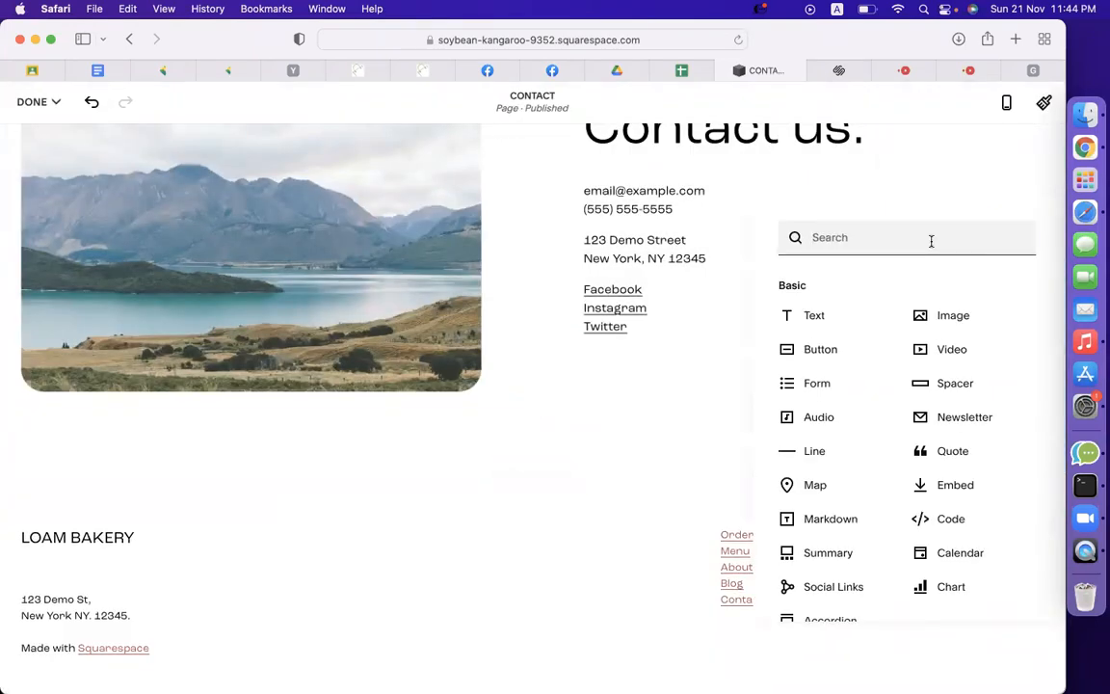
type("code")
left_click(862, 324)
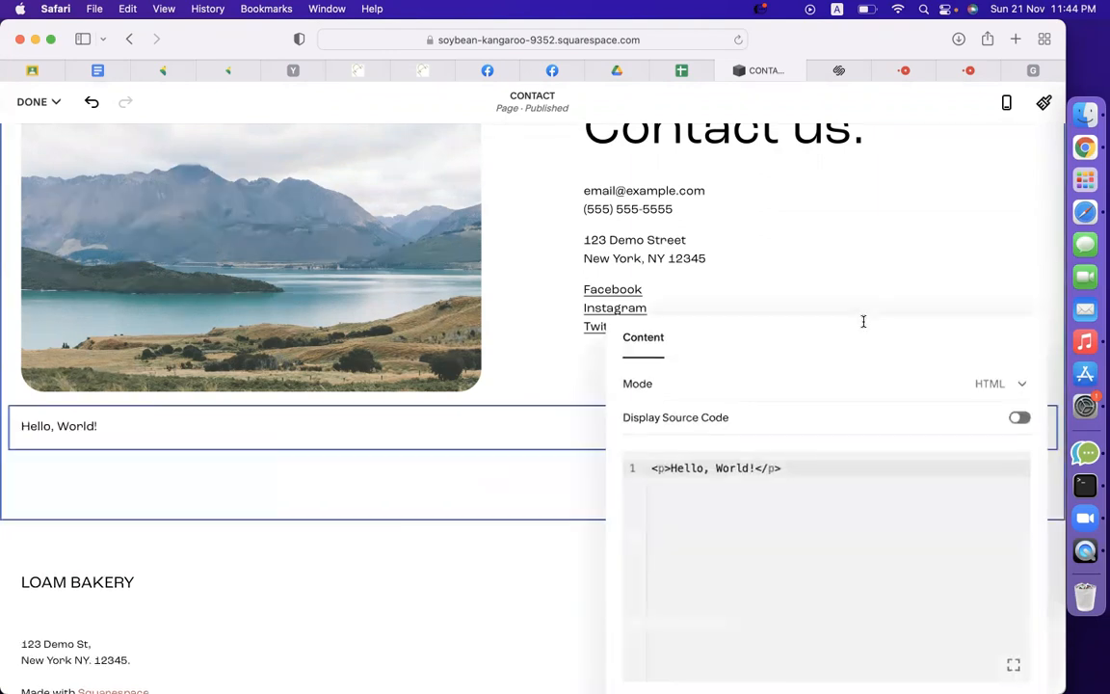
key("super+a")
key("super+v")
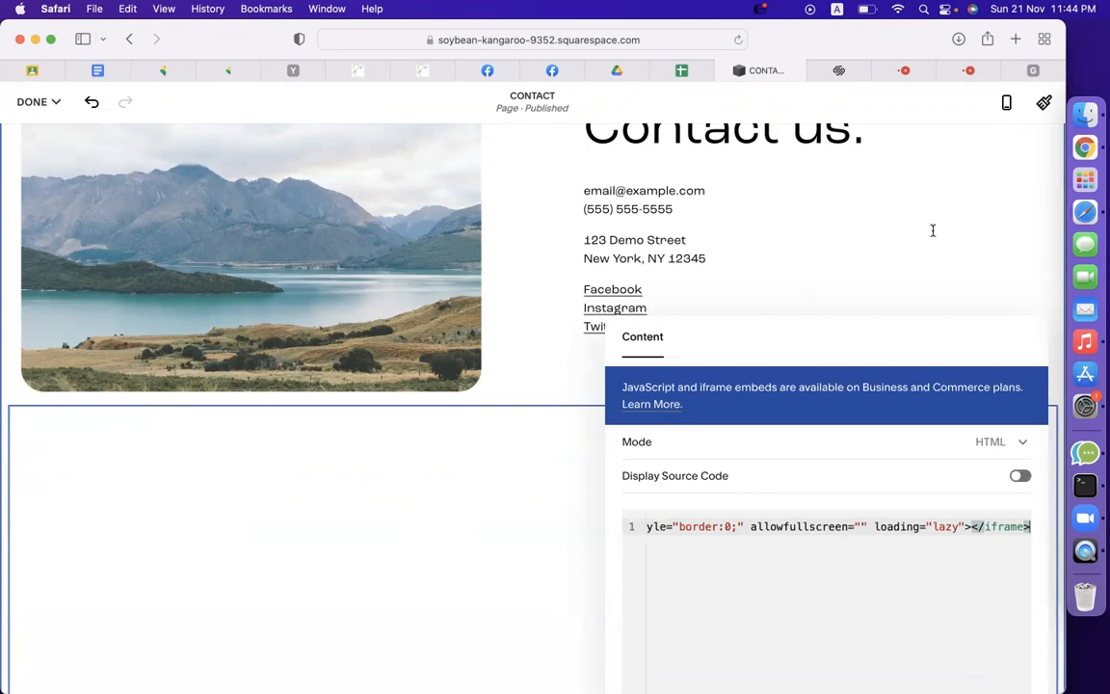
scroll(905, 243, "down", 5)
scroll(605, 251, "up", 2)
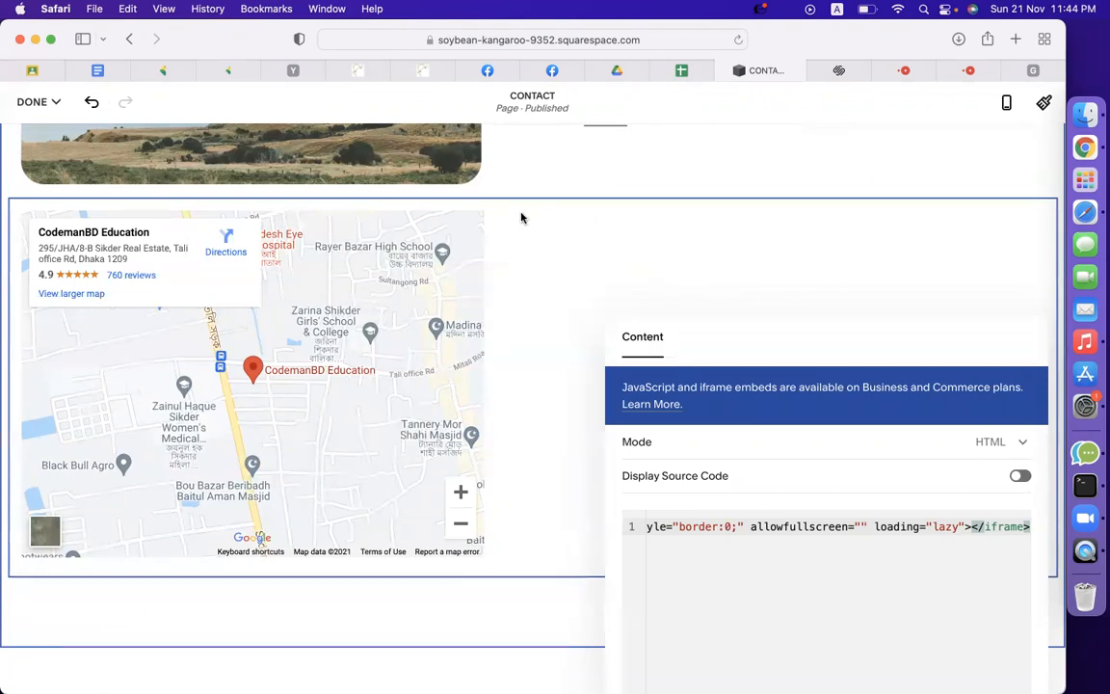
mouse_move(687, 353)
left_mouse_down()
mouse_move(706, 185)
mouse_move(698, 367)
left_mouse_up()
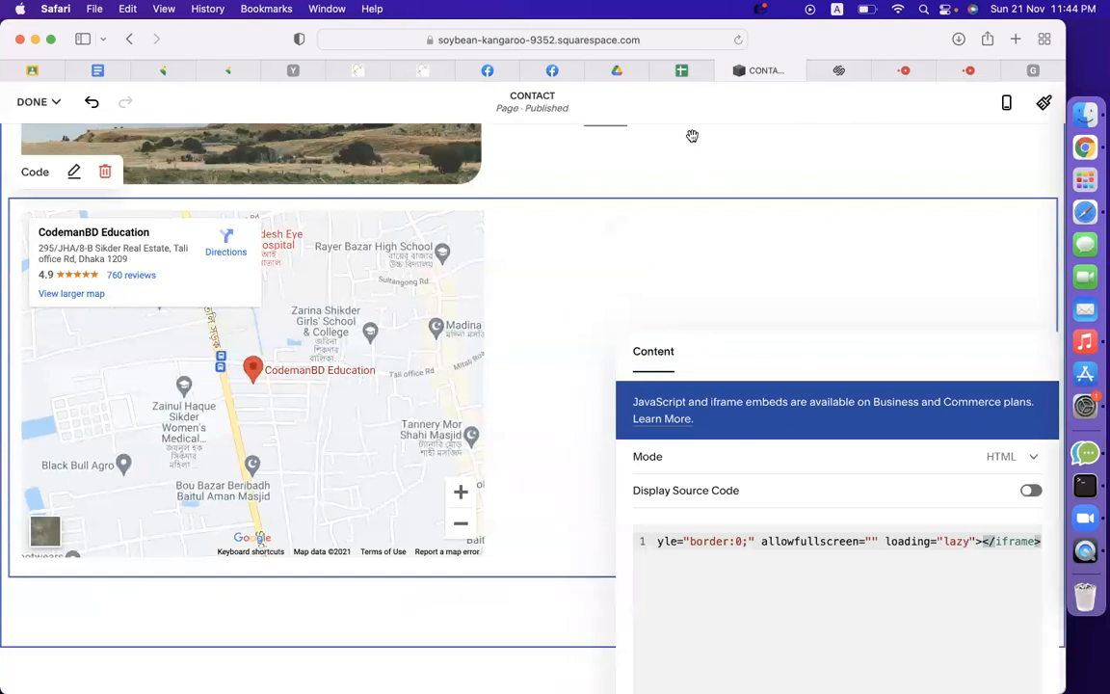
left_click(632, 266)
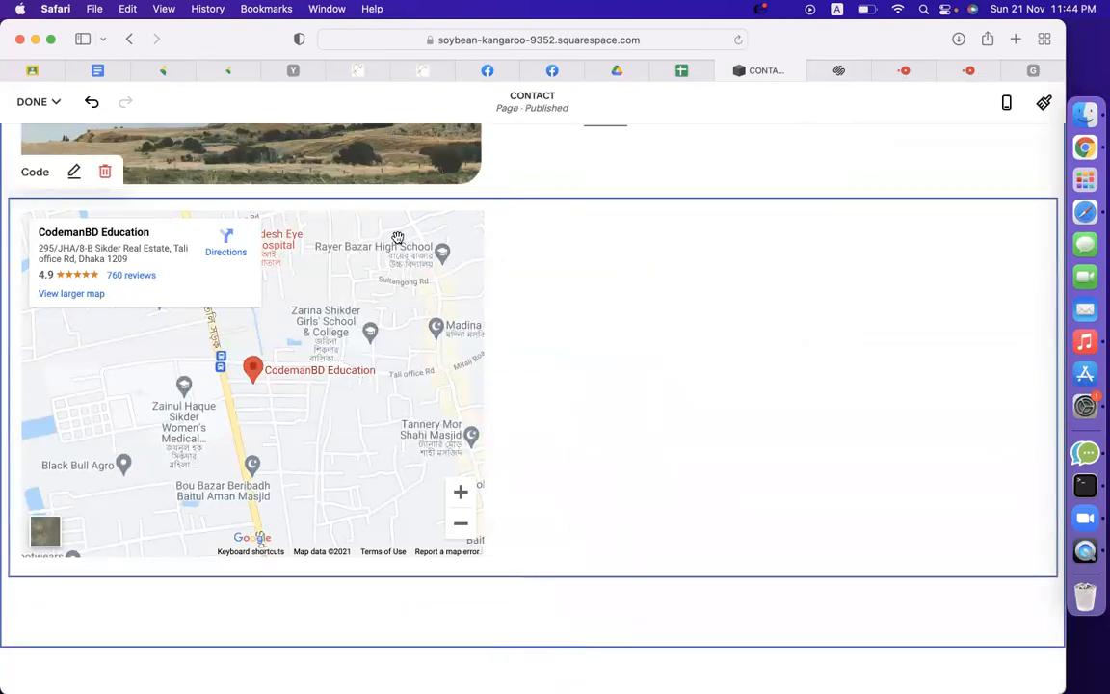
left_click(107, 173)
left_click(612, 435)
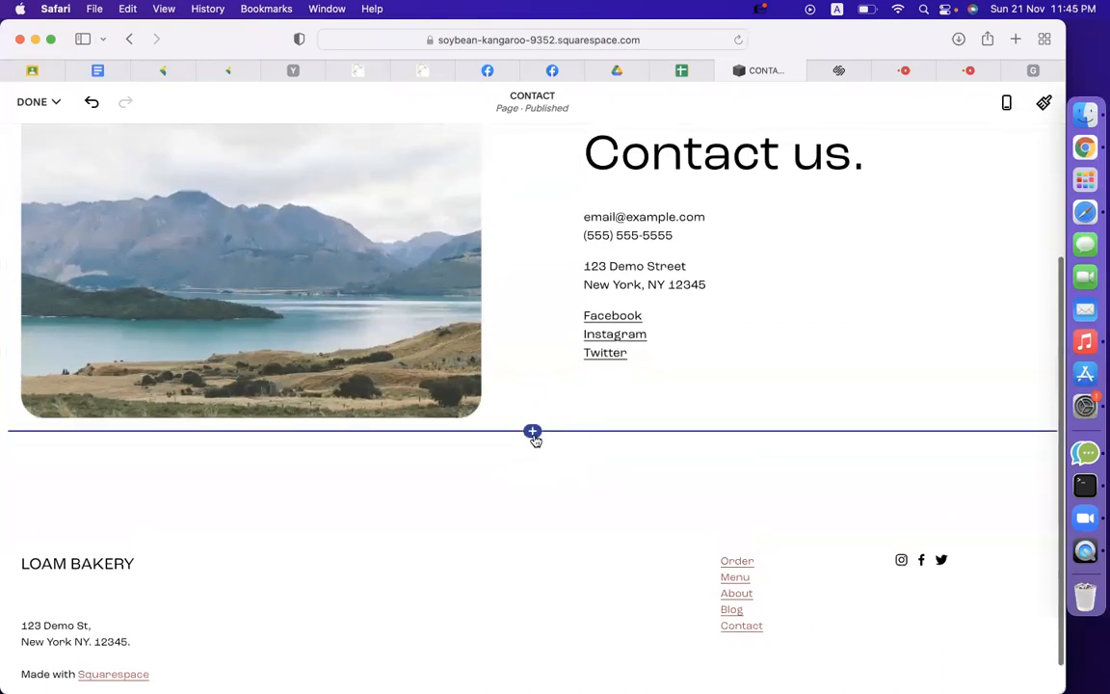
Clear the landscape photo beside 'Contact us.' using REMOVE IMAGE in its content settings.
left_click(533, 433)
left_click(448, 481)
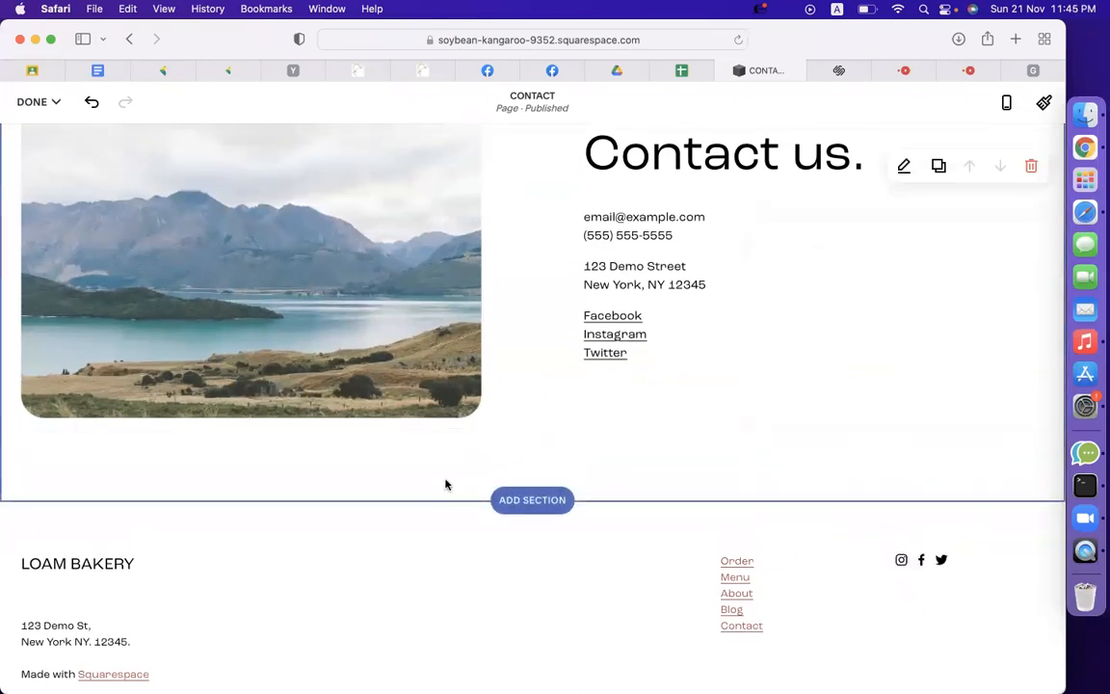
scroll(365, 324, "up", 4)
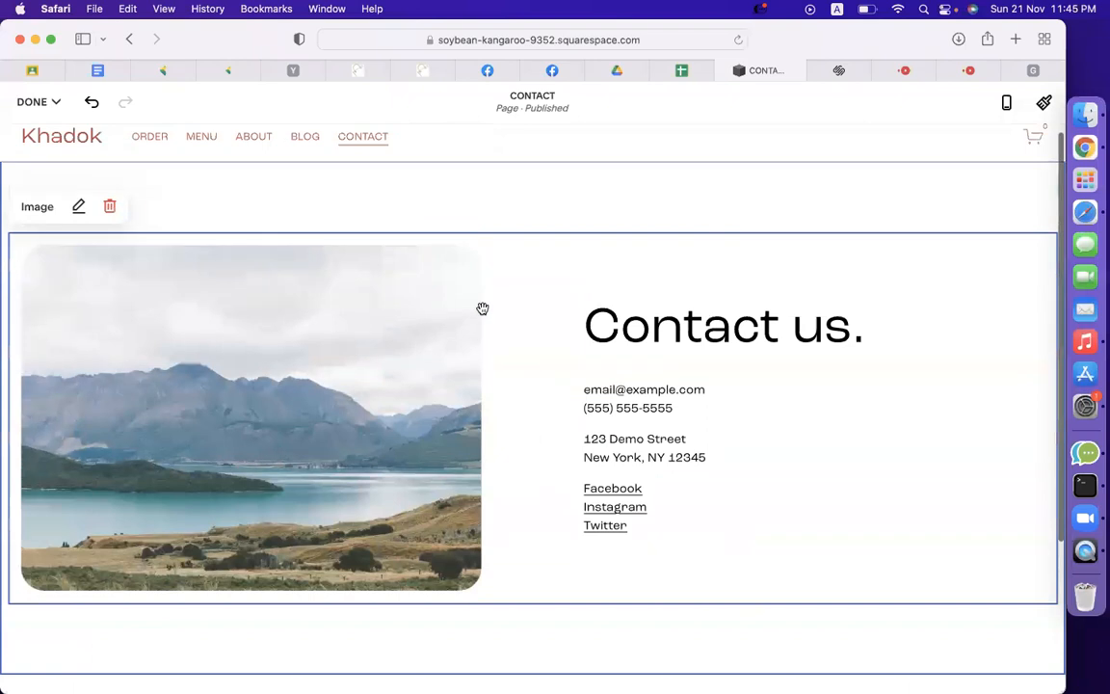
left_click(716, 392)
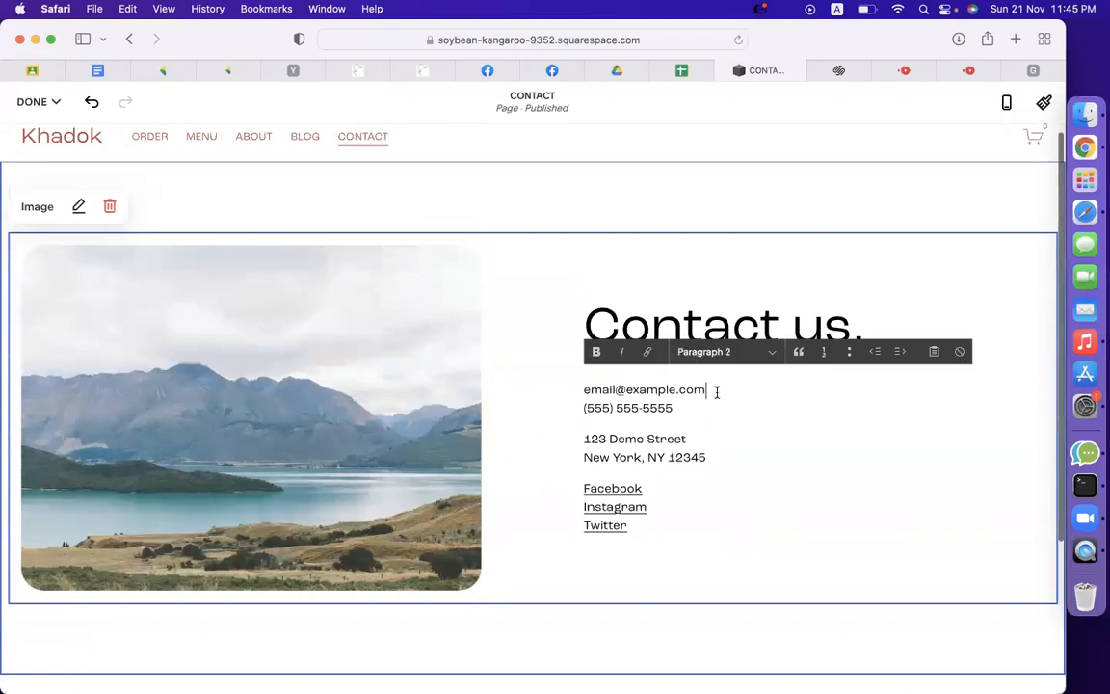
scroll(272, 249, "up", 1)
left_click(79, 217)
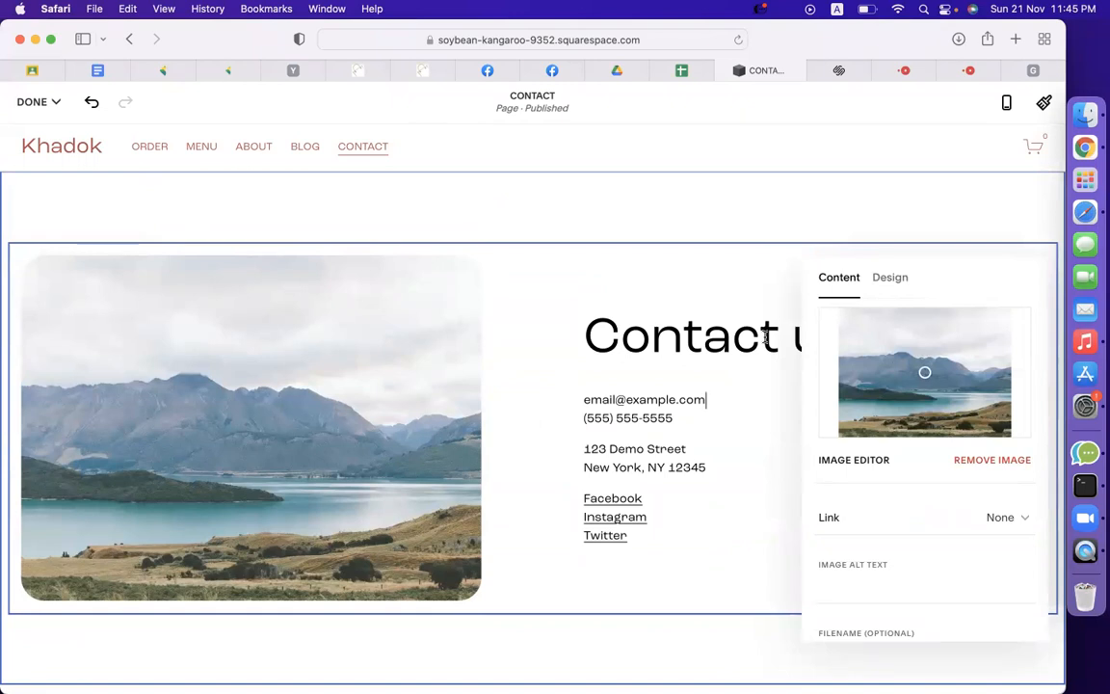
left_click(999, 460)
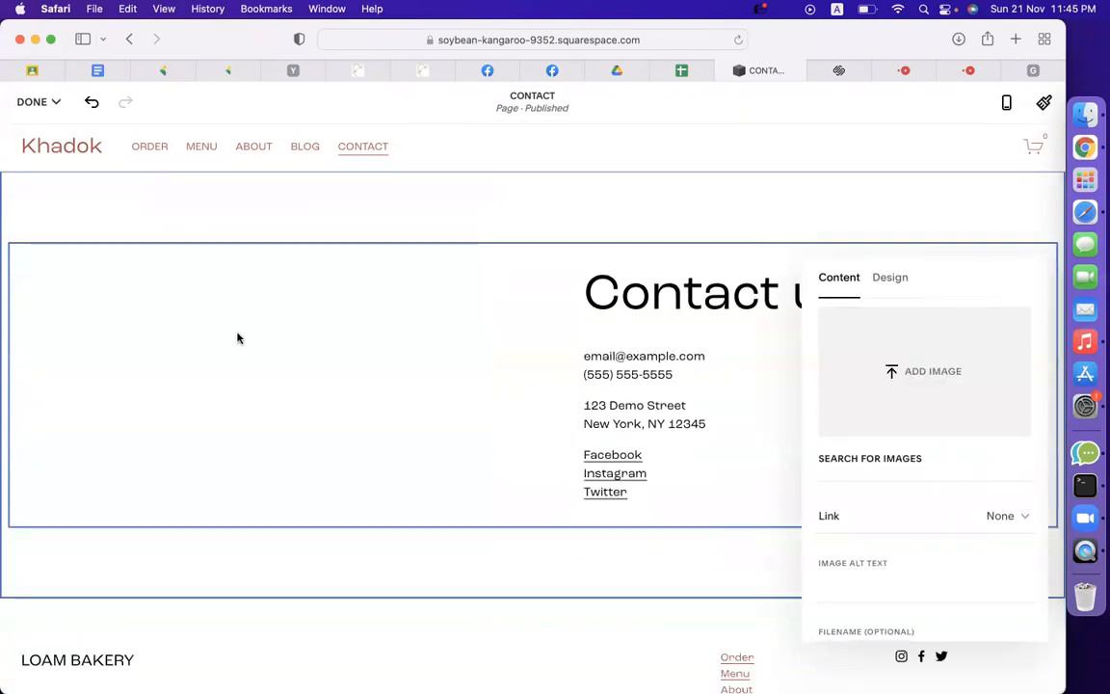
left_click(586, 550)
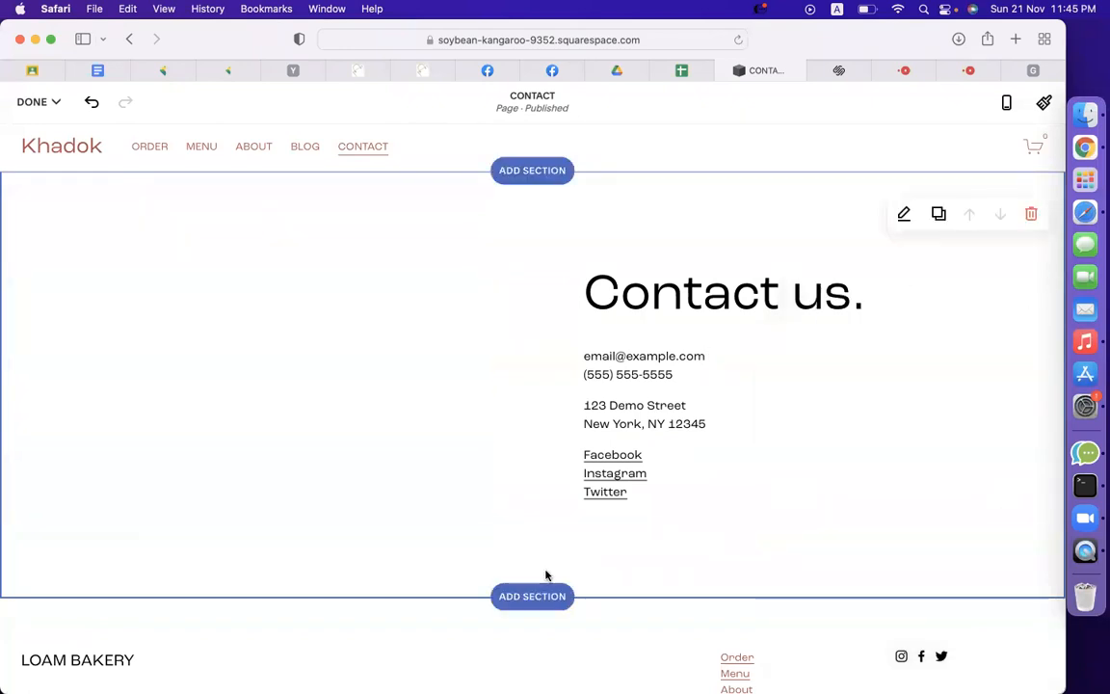
Add a Code block and replace its placeholder with the pasted Google Maps embed code.
left_click(532, 527)
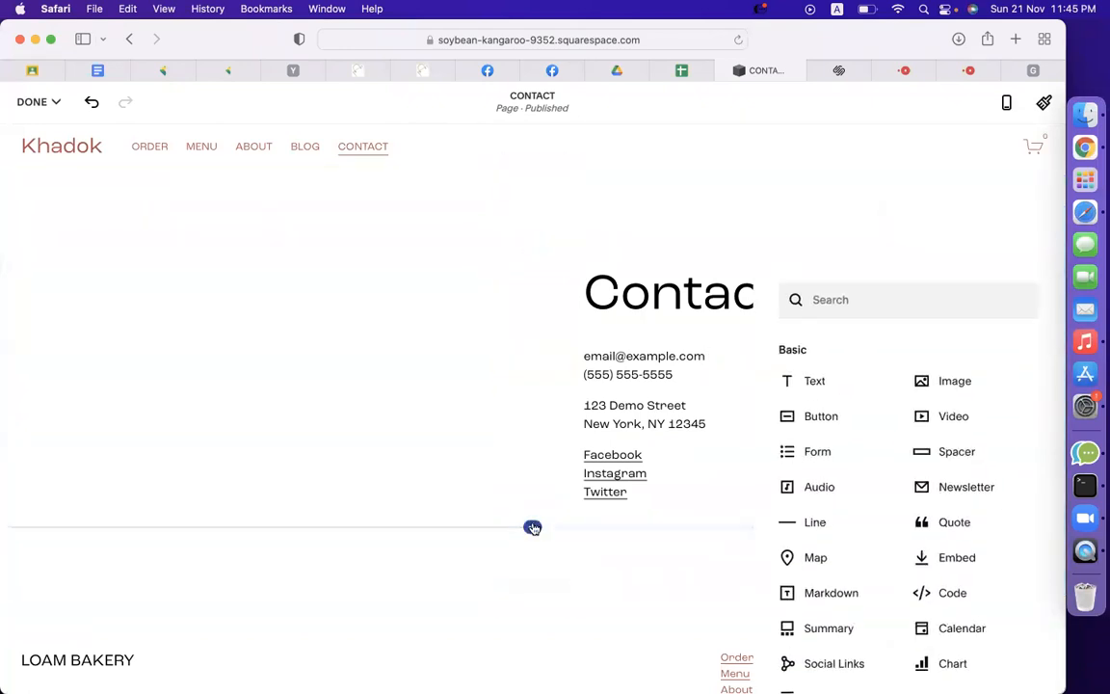
left_click(844, 306)
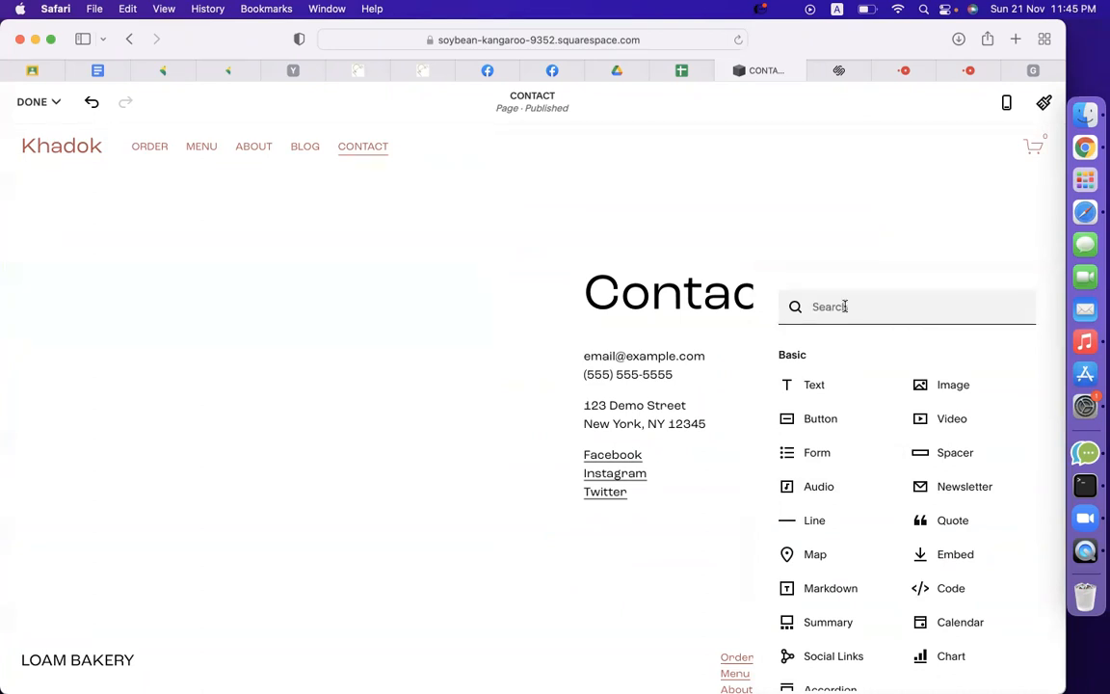
type("code")
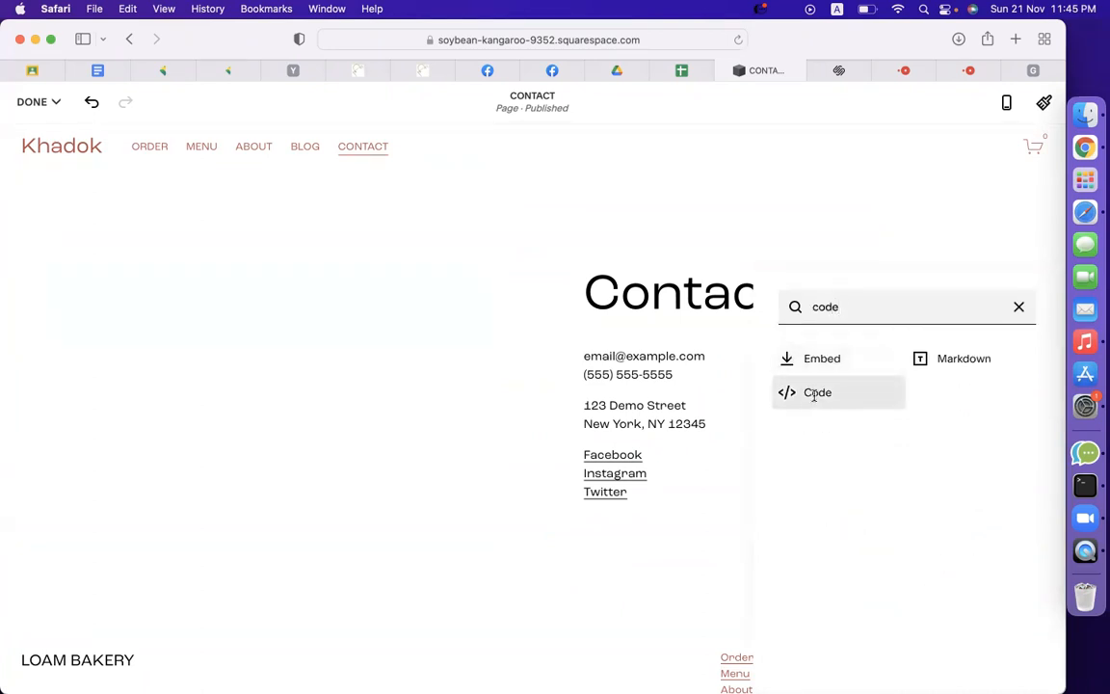
left_click(814, 392)
left_click(726, 492)
key("super+a")
key("super+v")
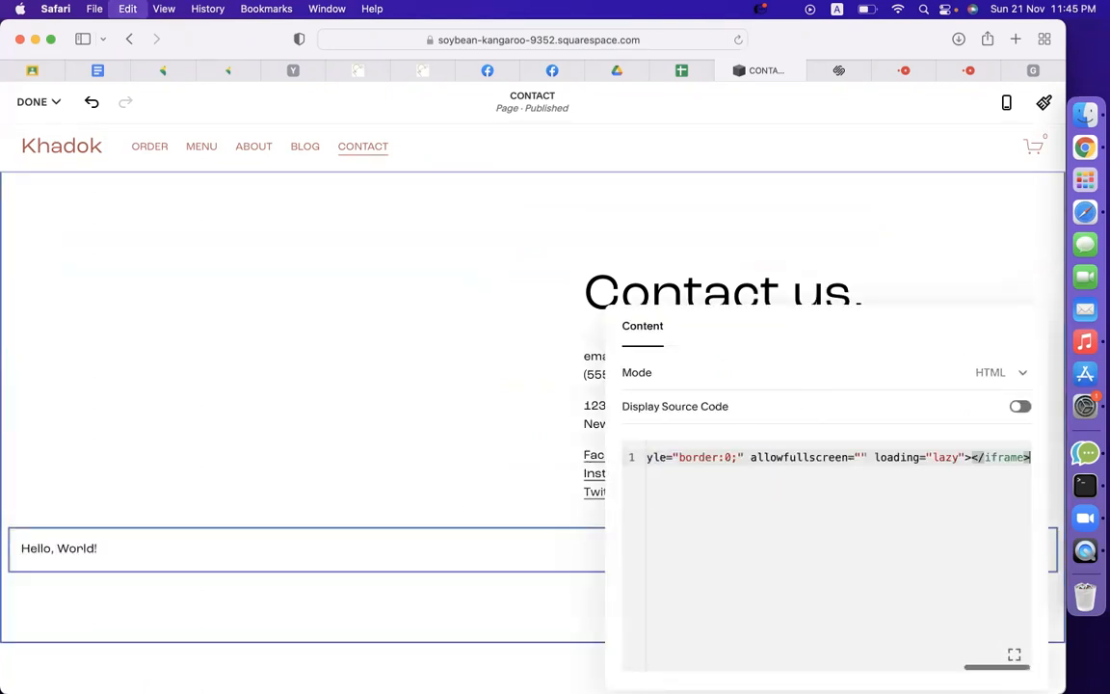
left_click(260, 450)
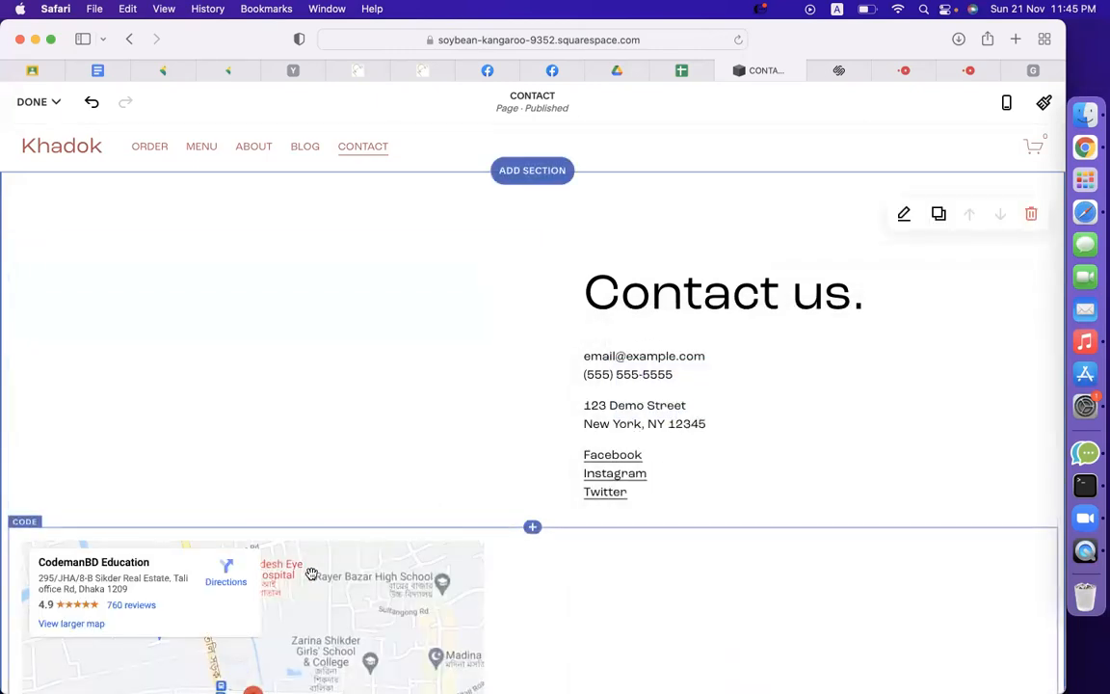
Position the map block to the left of the 'Contact us.' text block.
left_click_drag(290, 578, 275, 318)
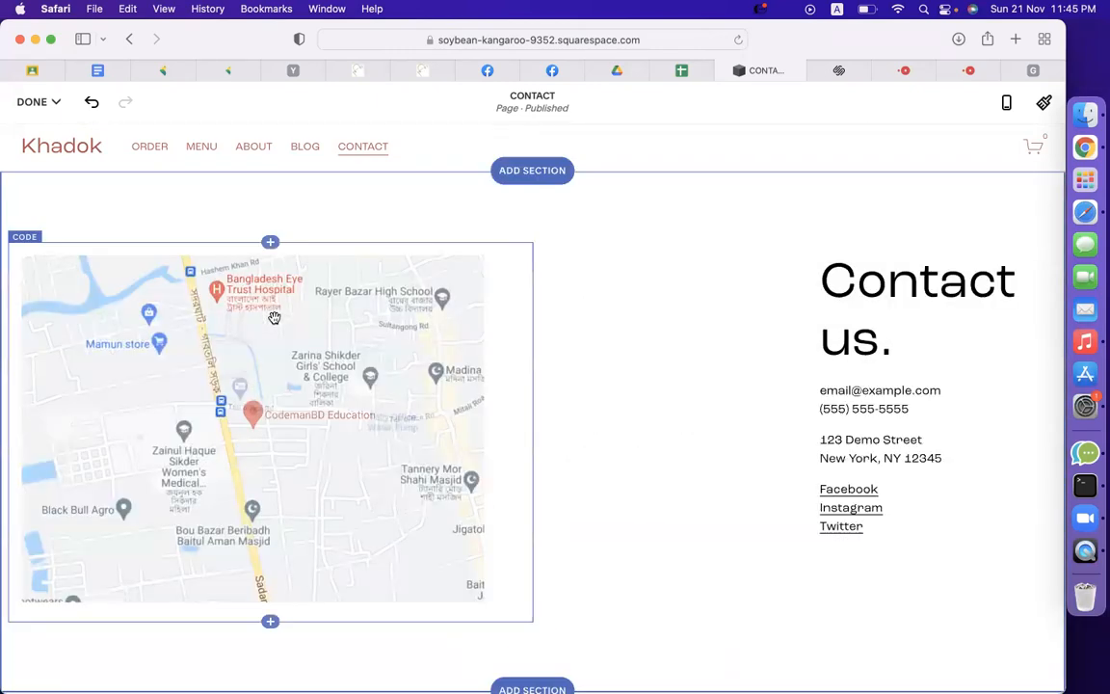
left_click(846, 350)
left_click_drag(851, 349, 715, 351)
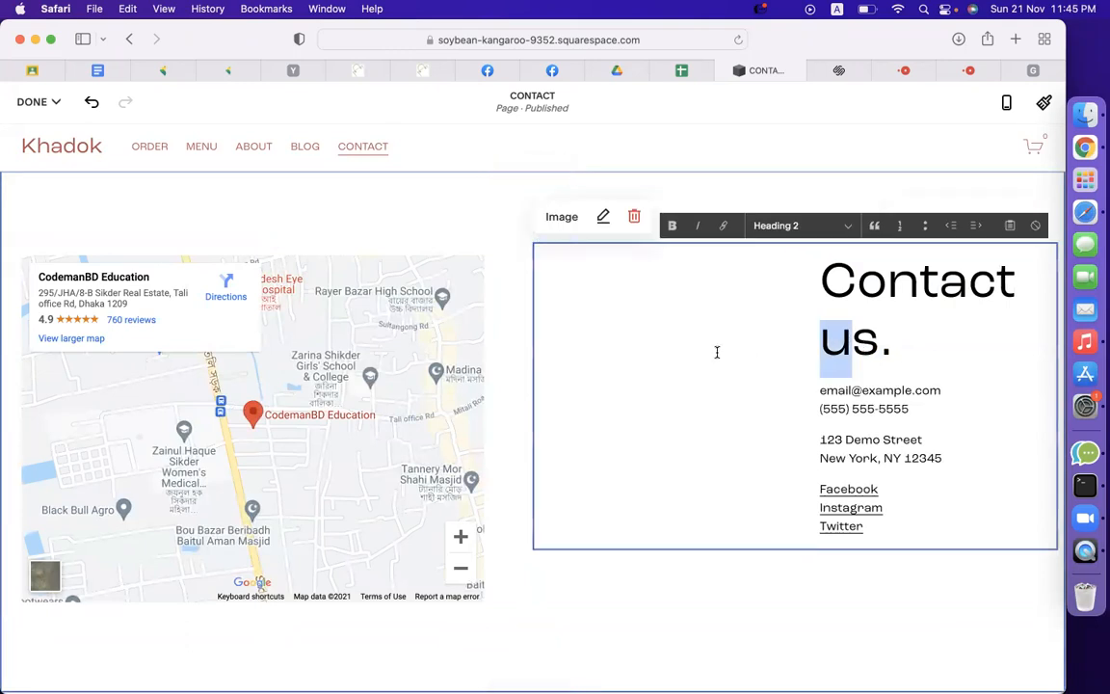
left_click(720, 590)
scroll(453, 555, "down", 5)
Add a section below the map using the 'Get in touch.' form layout with Name, Email and Message.
mouse_move(528, 426)
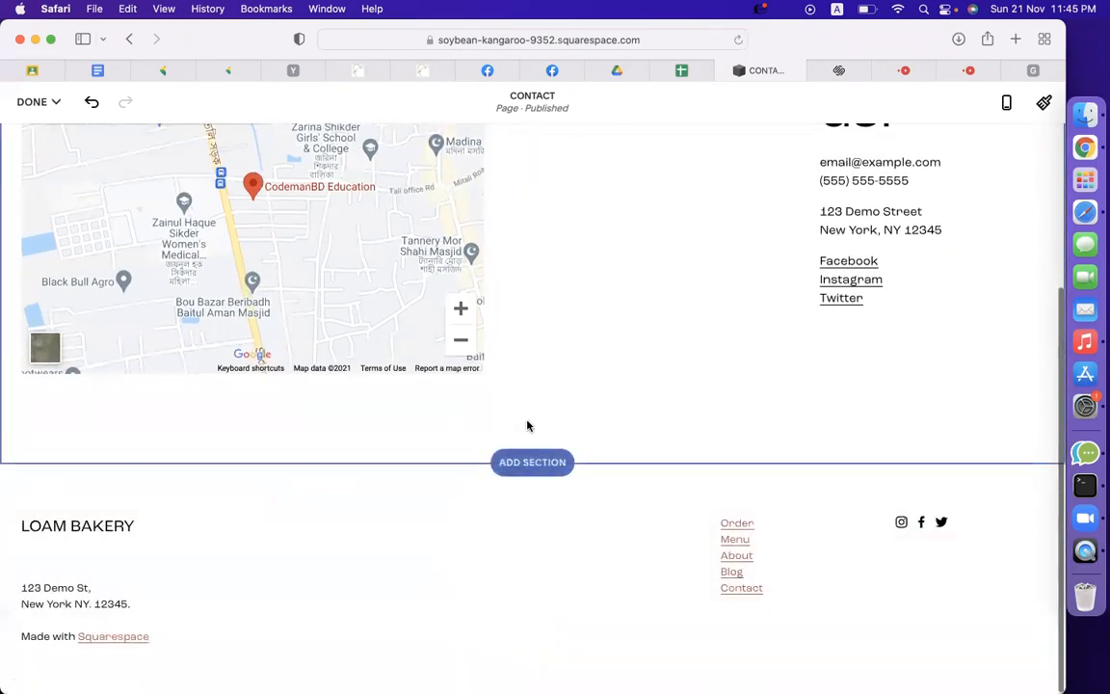
left_click(529, 461)
scroll(137, 480, "down", 5)
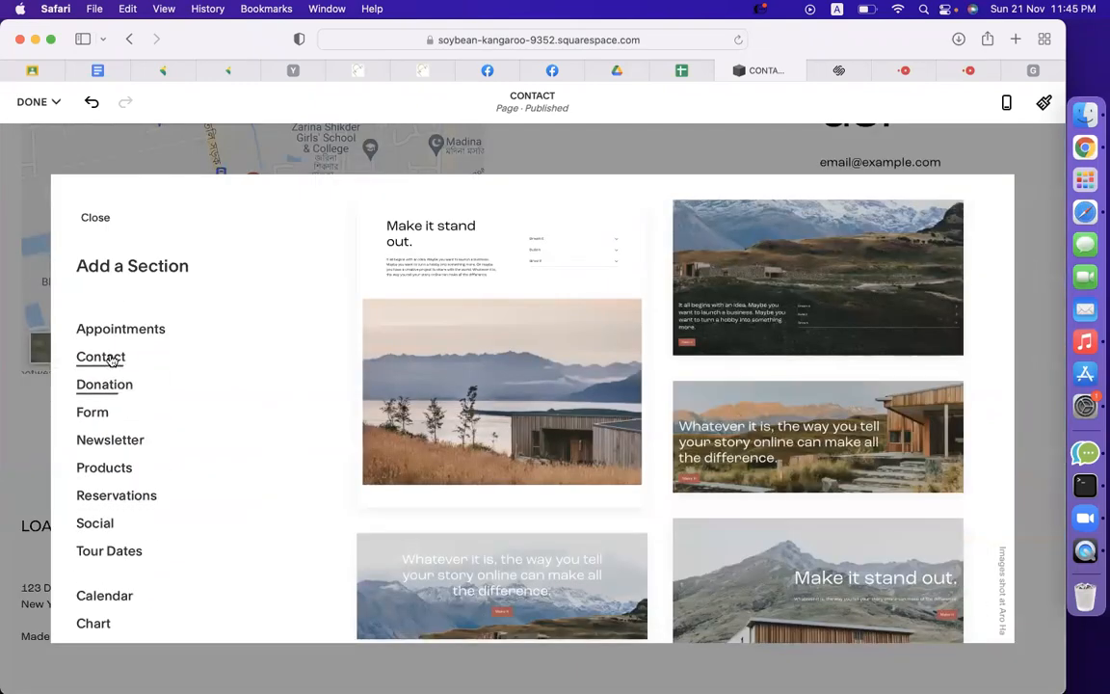
left_click(93, 415)
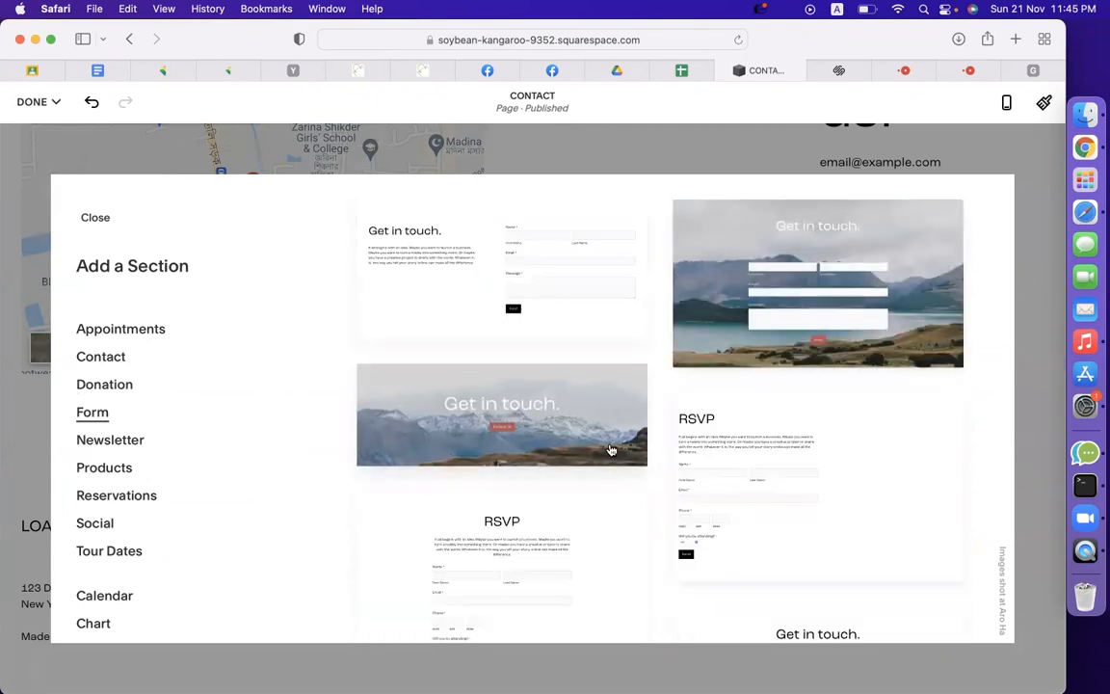
scroll(578, 434, "down", 5)
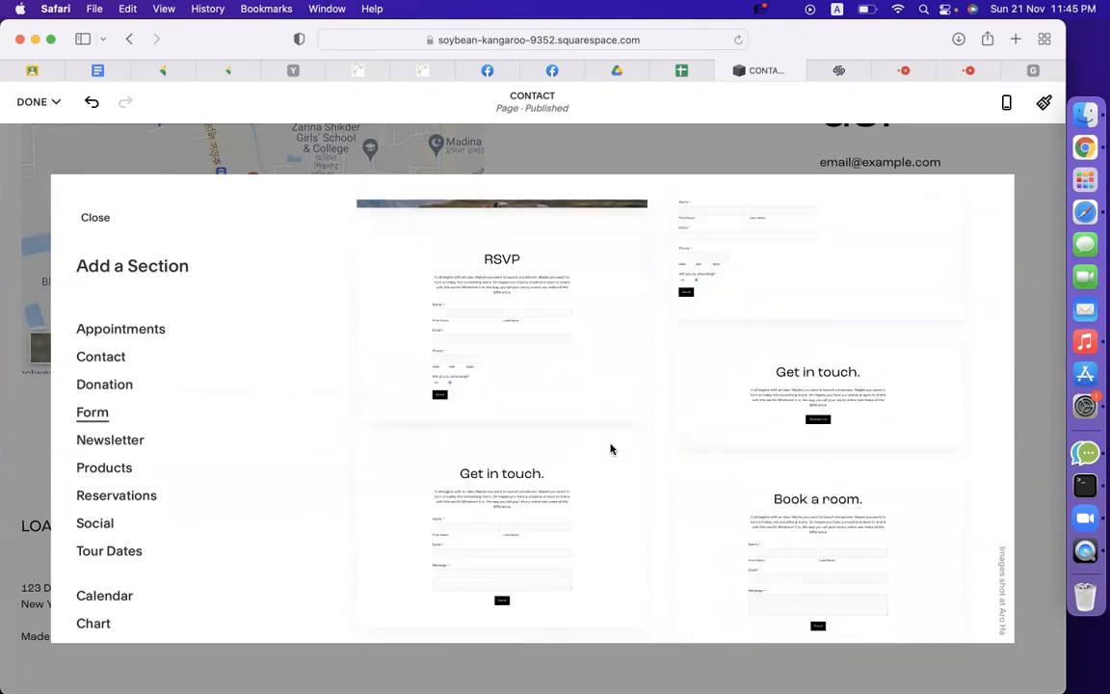
scroll(837, 540, "up", 2)
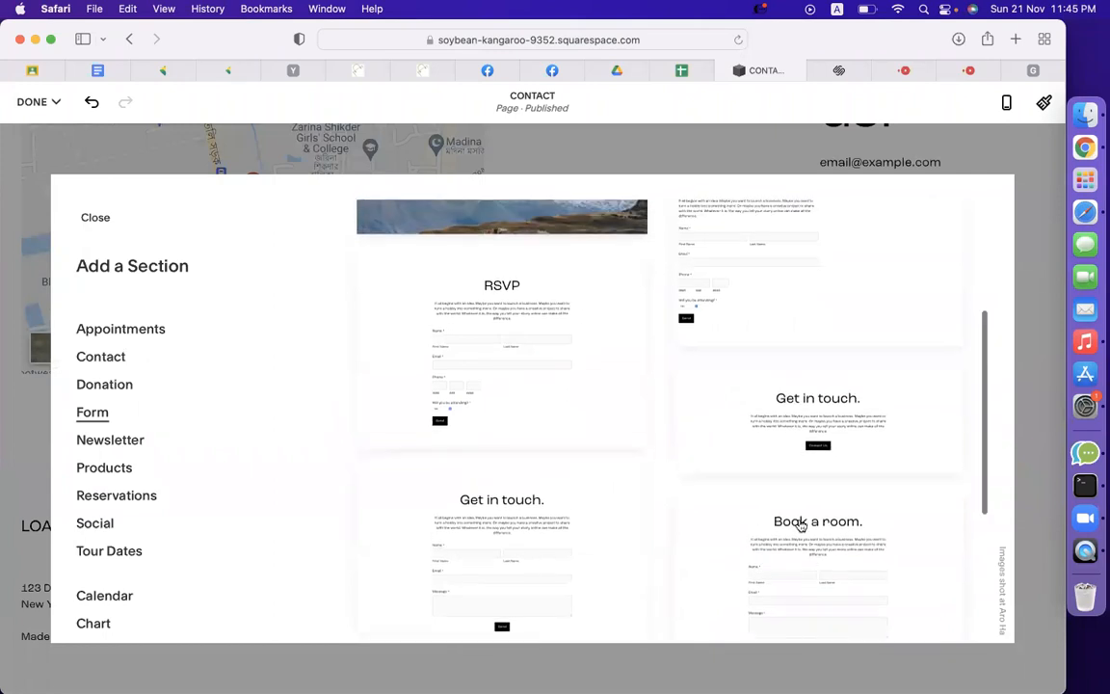
scroll(578, 482, "down", 6)
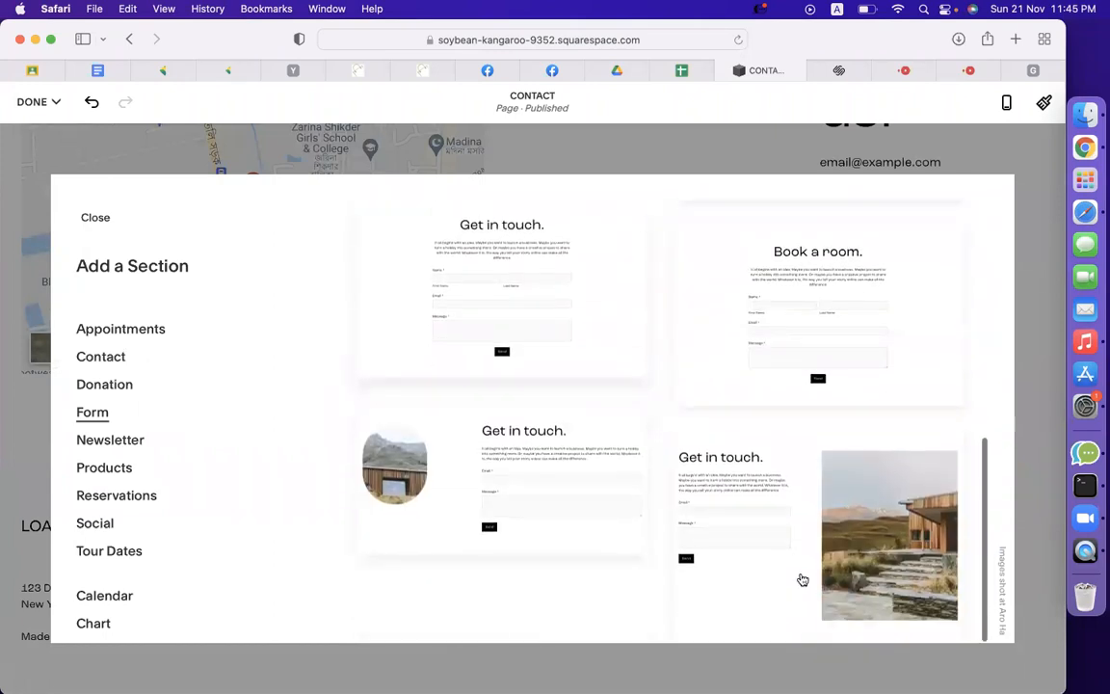
scroll(655, 525, "up", 2)
scroll(574, 492, "up", 5)
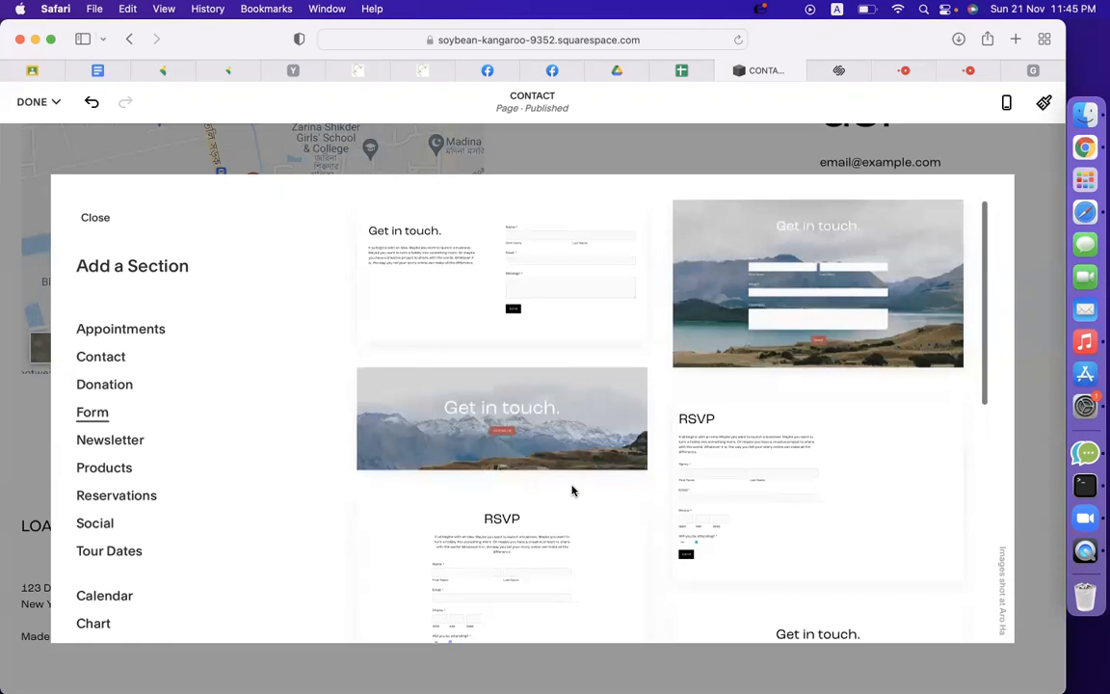
scroll(573, 492, "down", 10)
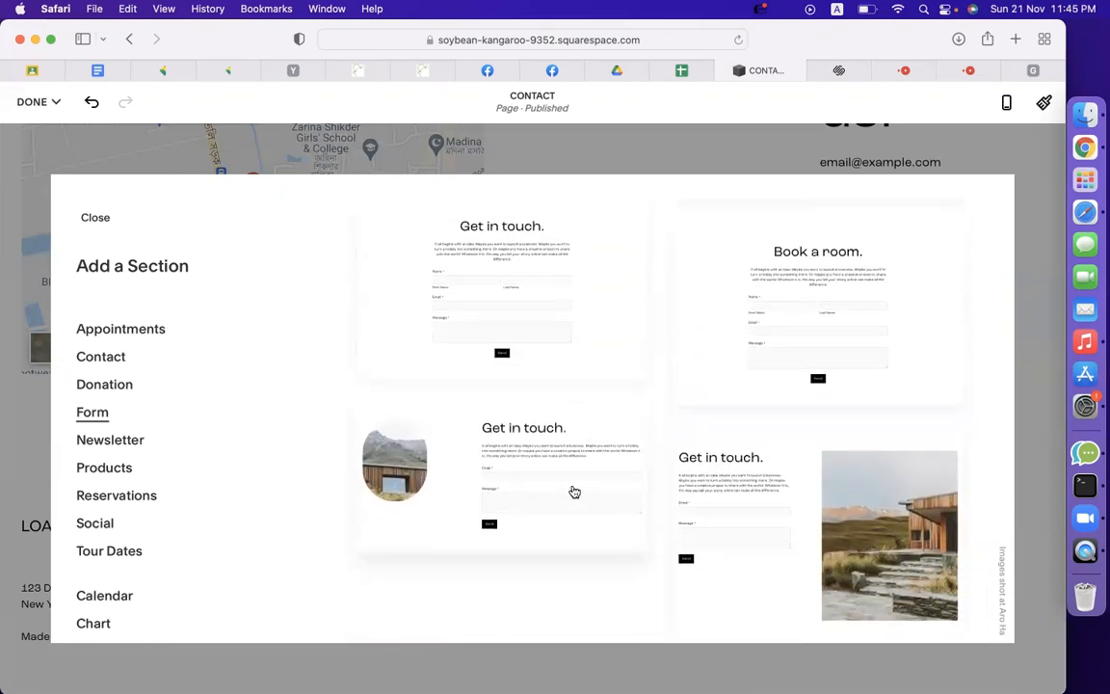
left_click(503, 362)
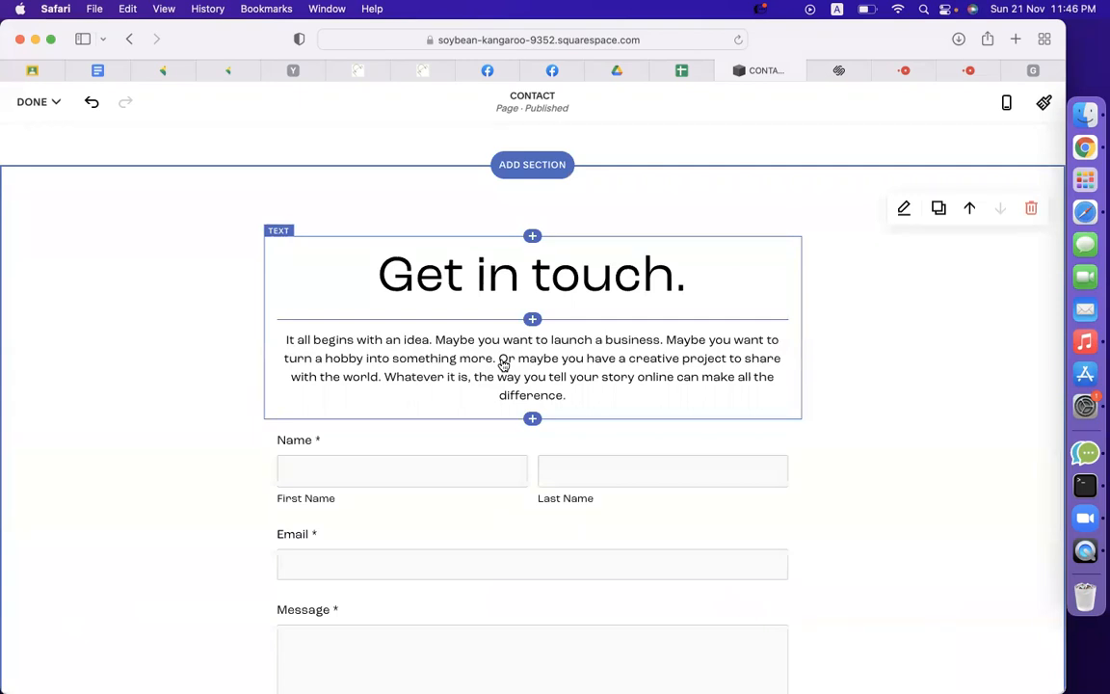
Replace the 'Get in touch.' heading with 'Contact Us' and erase the intro paragraph below it.
left_click(540, 304)
triple_click(522, 286)
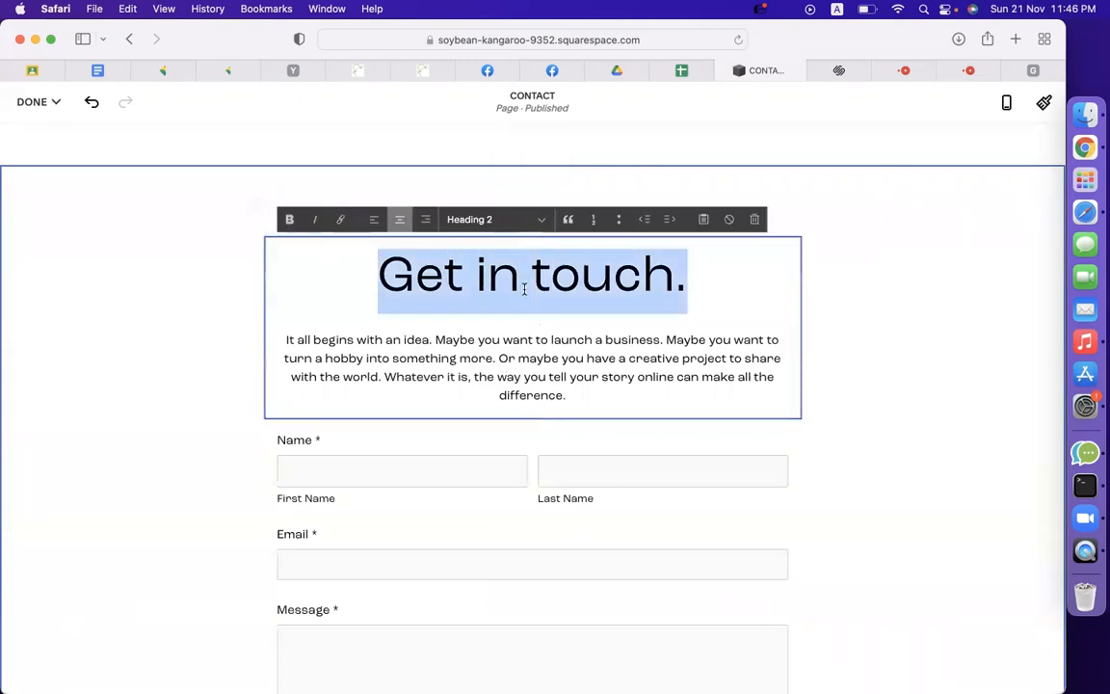
type("Contact Us")
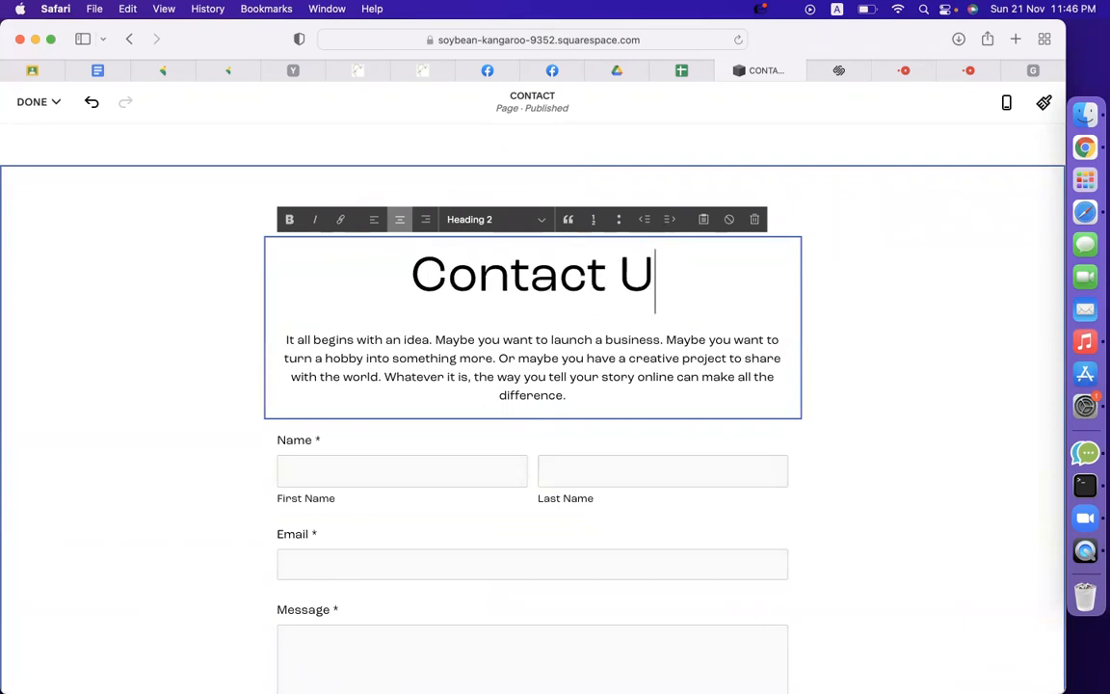
left_click_drag(612, 392, 267, 349)
key("BackSpace")
key("super+shift+Left")
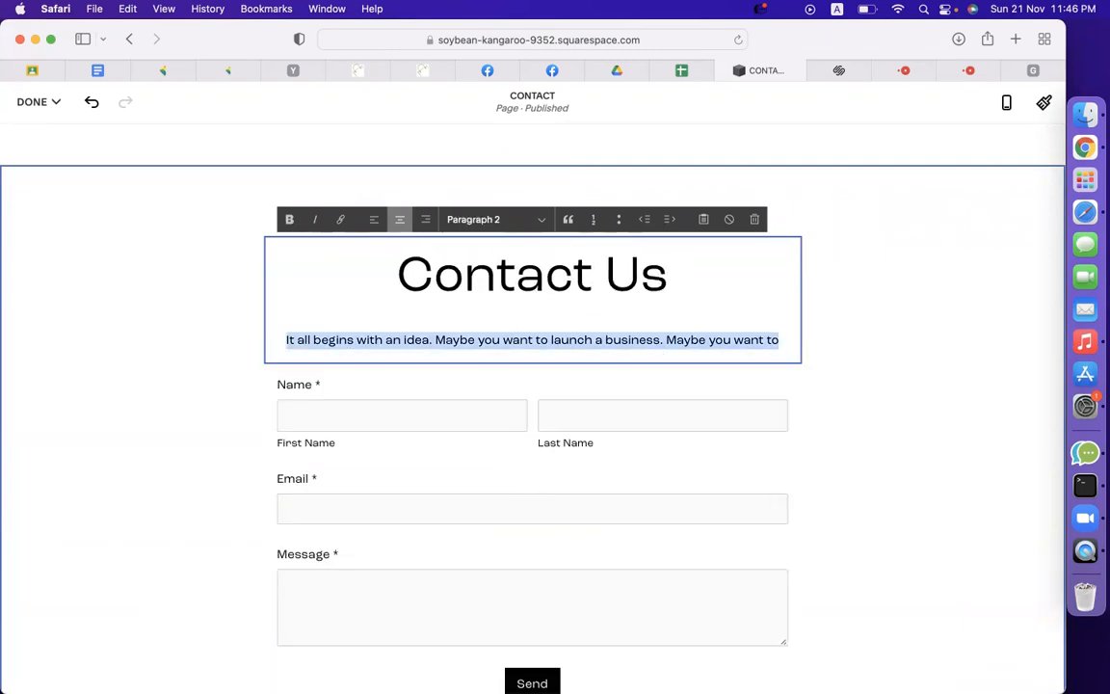
key("BackSpace")
key("BackSpace")
left_click(391, 374)
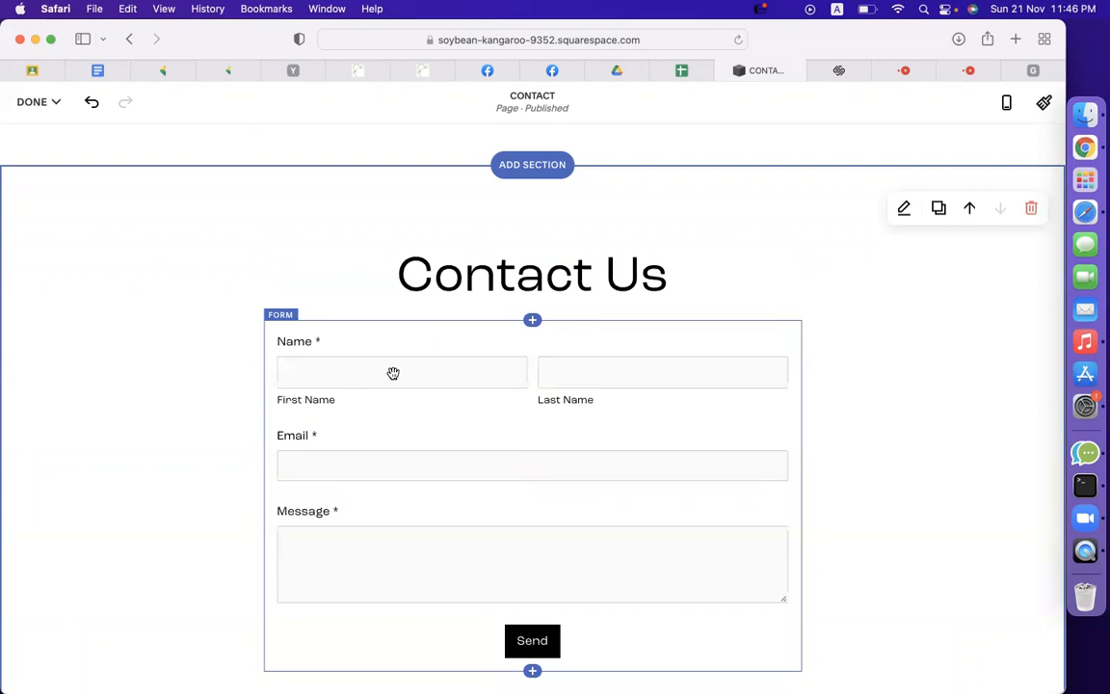
Apply the cream Light 1 colour theme to the form section, then open the Form block's settings.
left_click(898, 219)
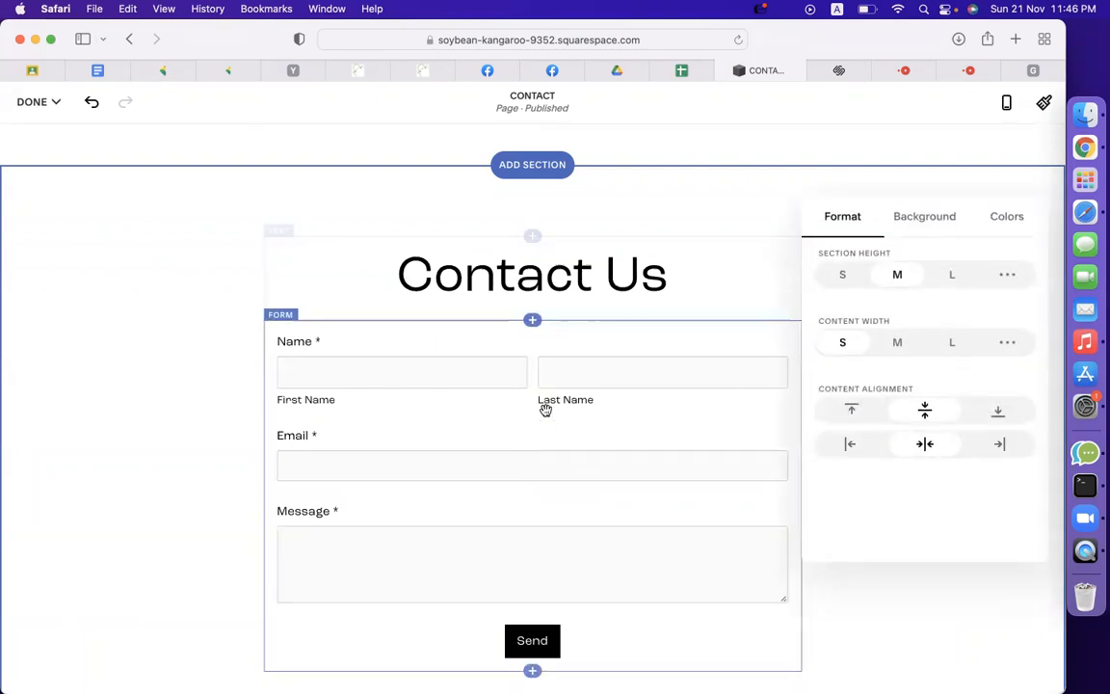
left_click(922, 219)
left_click(909, 270)
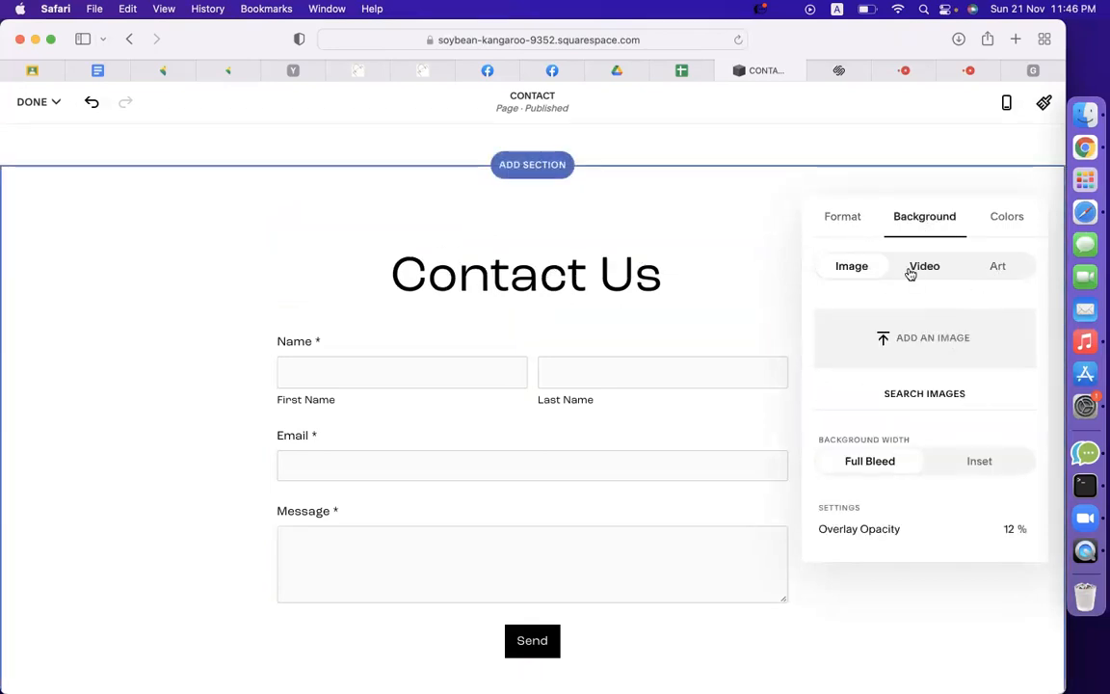
left_click(857, 270)
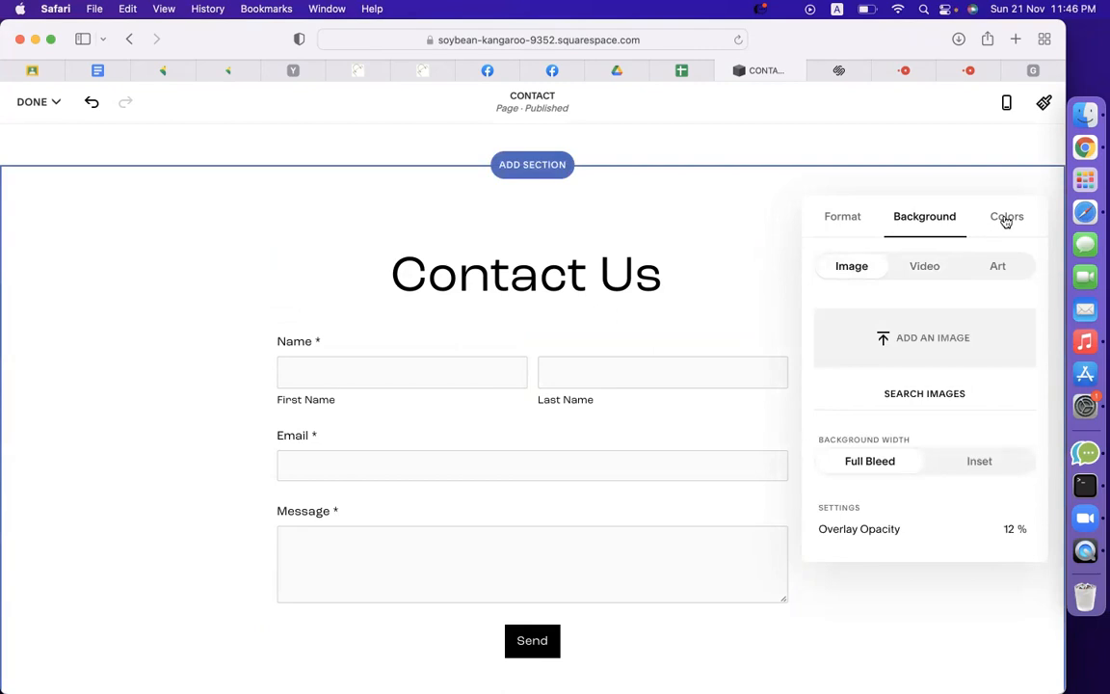
left_click(1003, 218)
left_click(934, 364)
left_click(944, 396)
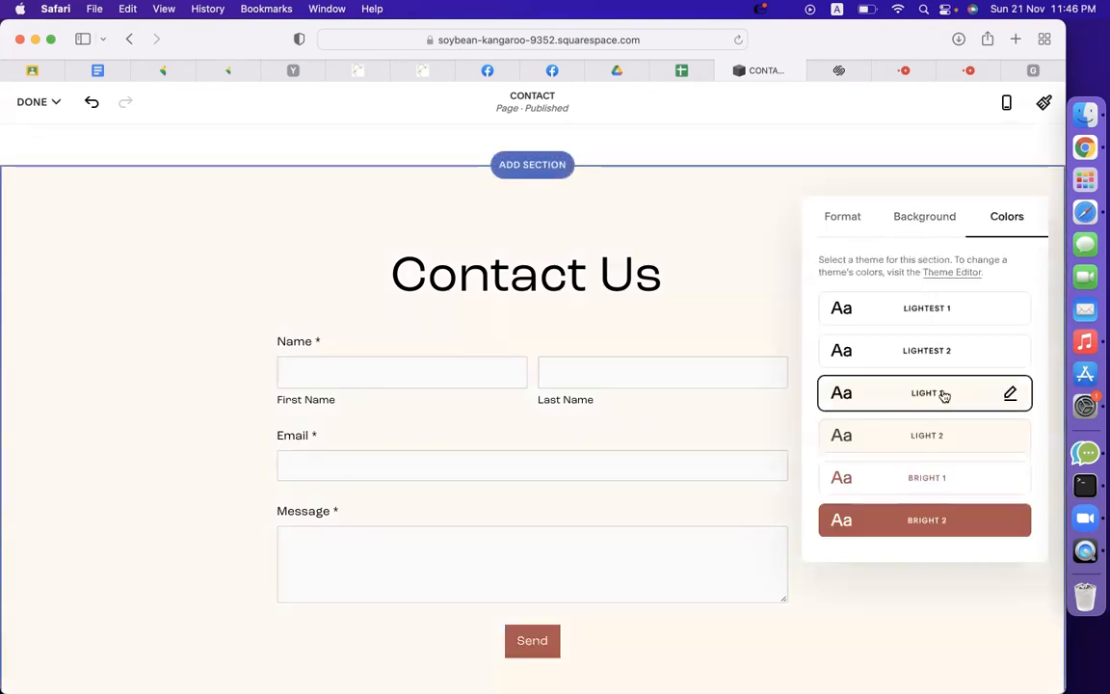
left_click(838, 218)
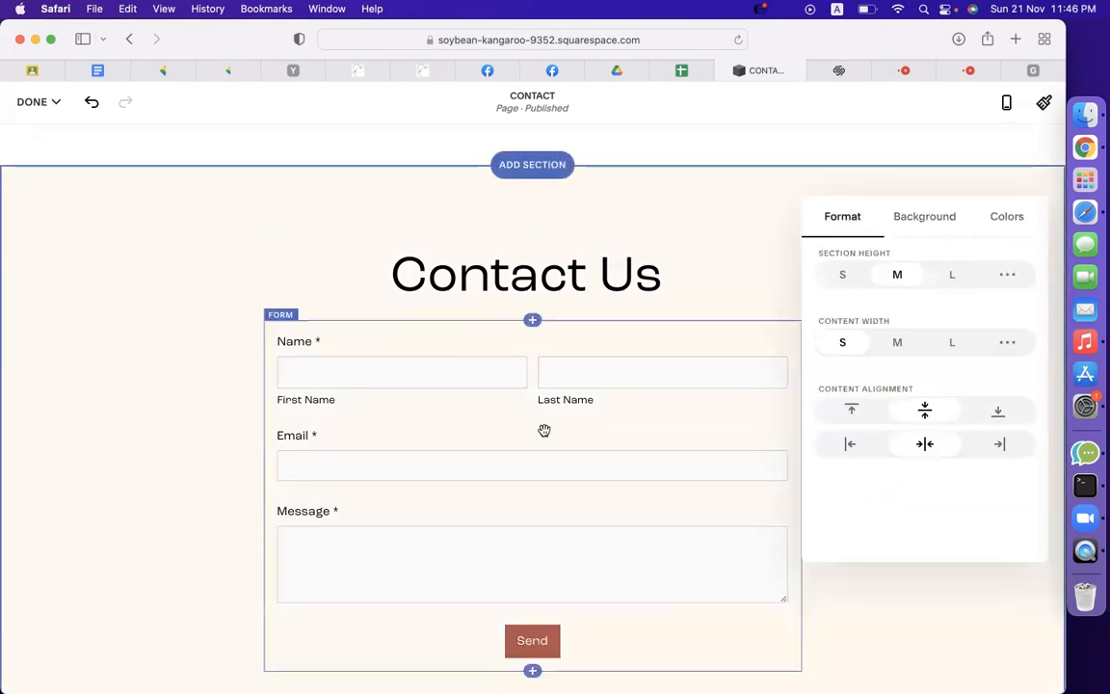
left_click(388, 378)
left_click(330, 298)
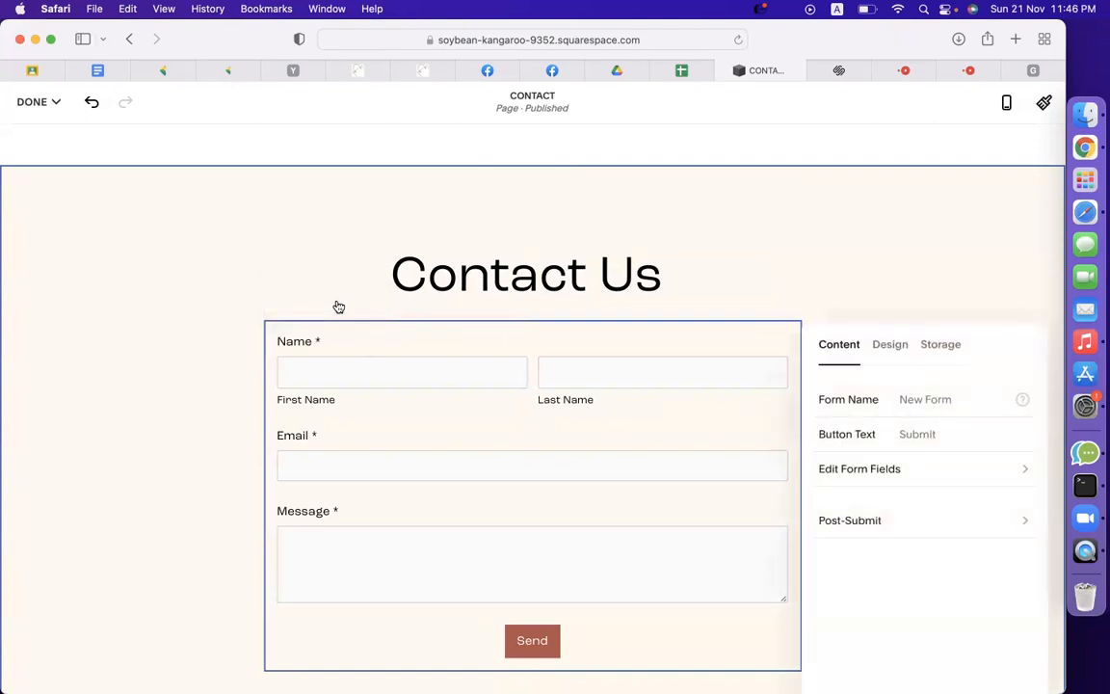
Keep the lightbox off and retype the submit button text from Send to Contact Us.
left_click(895, 347)
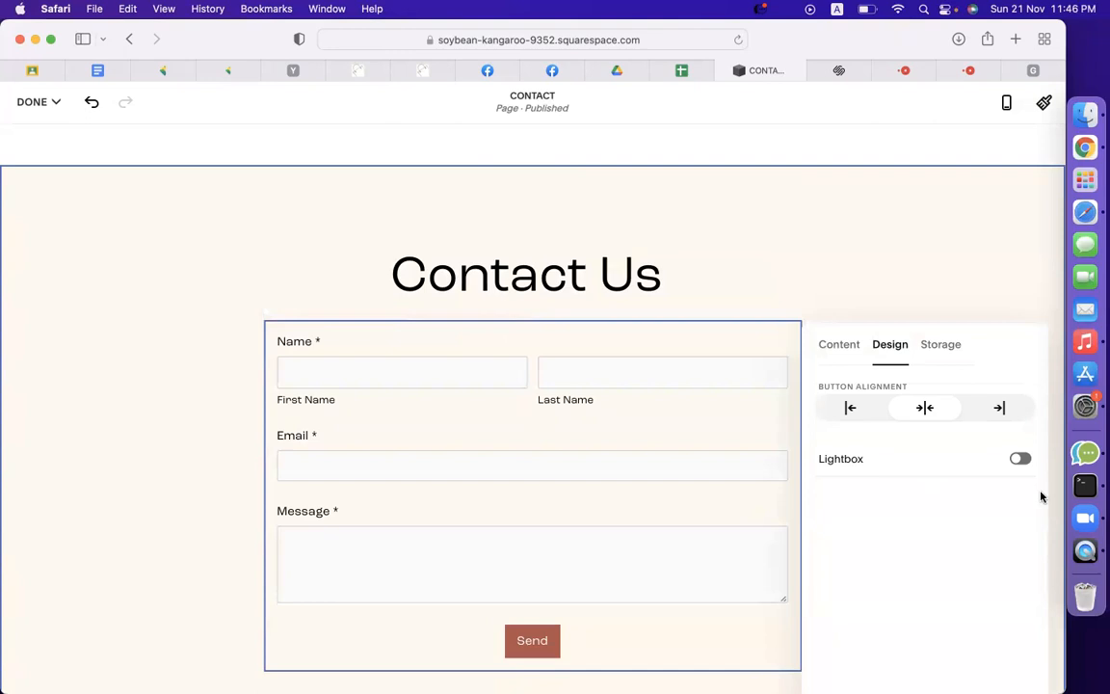
left_click(1021, 460)
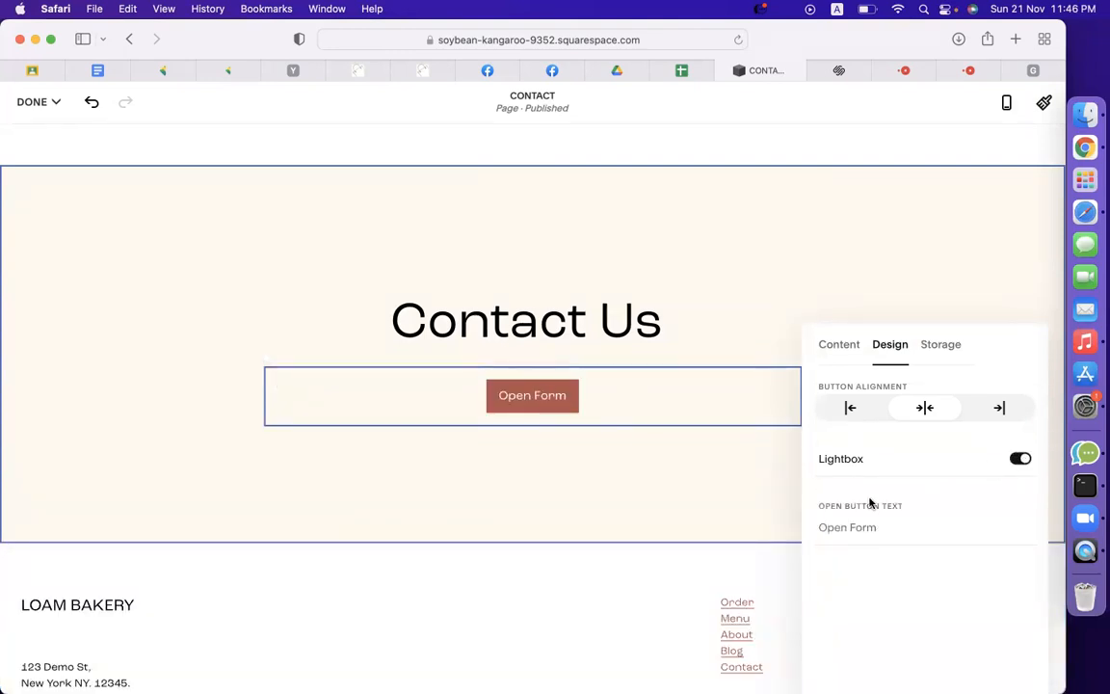
left_click(1017, 461)
left_click(930, 352)
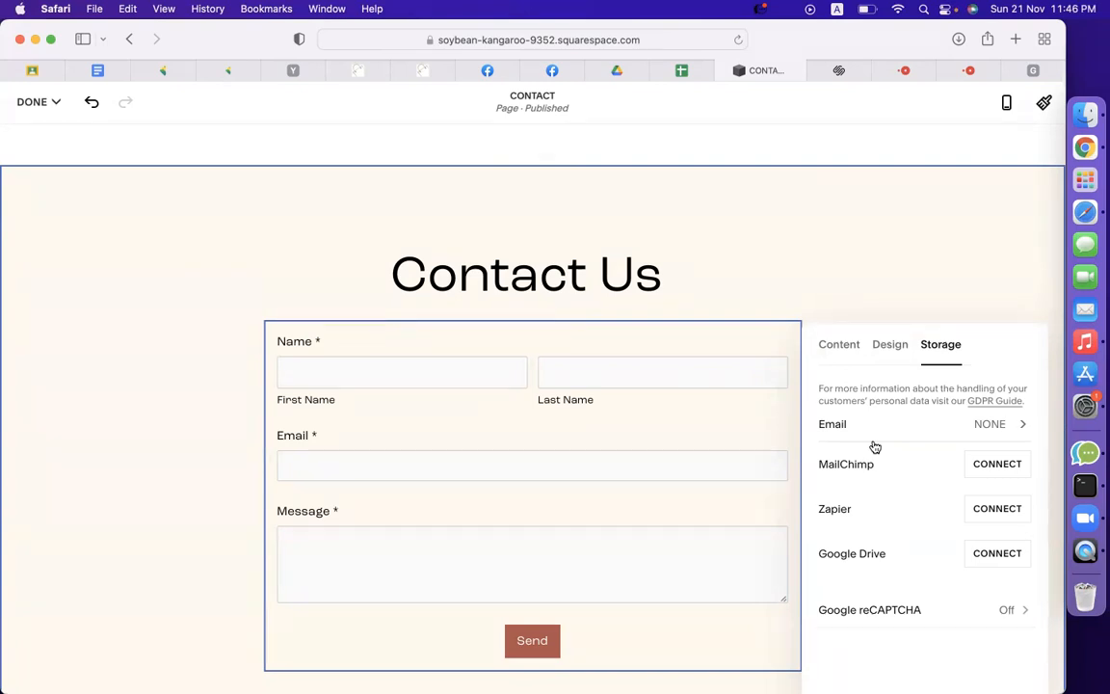
left_click(1005, 425)
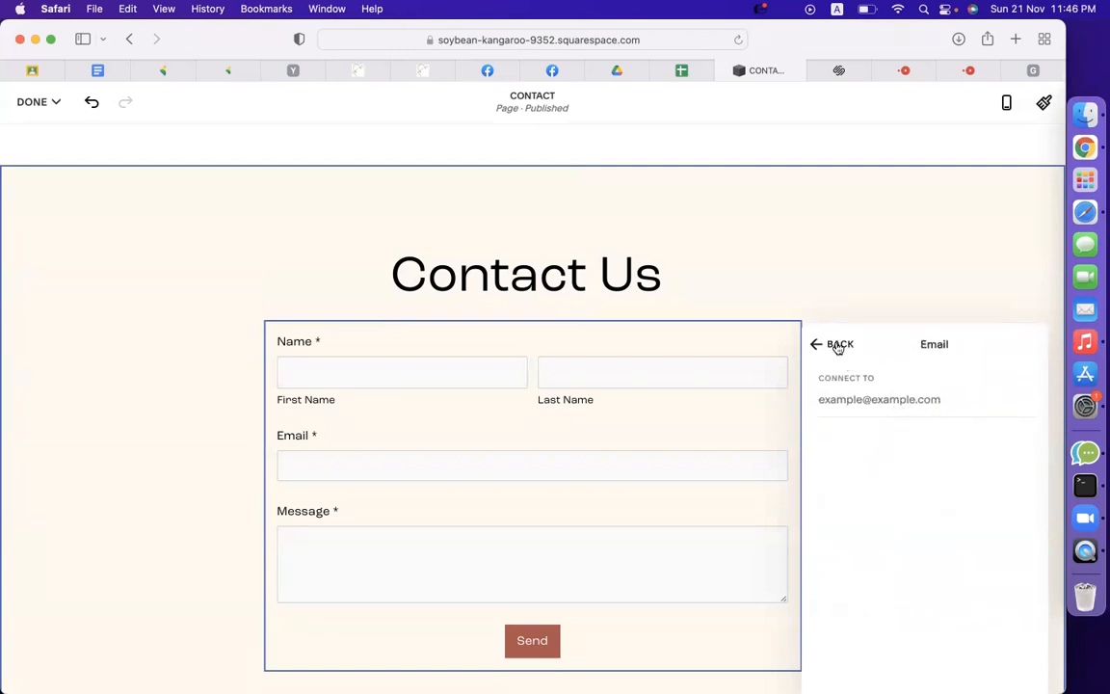
left_click(838, 345)
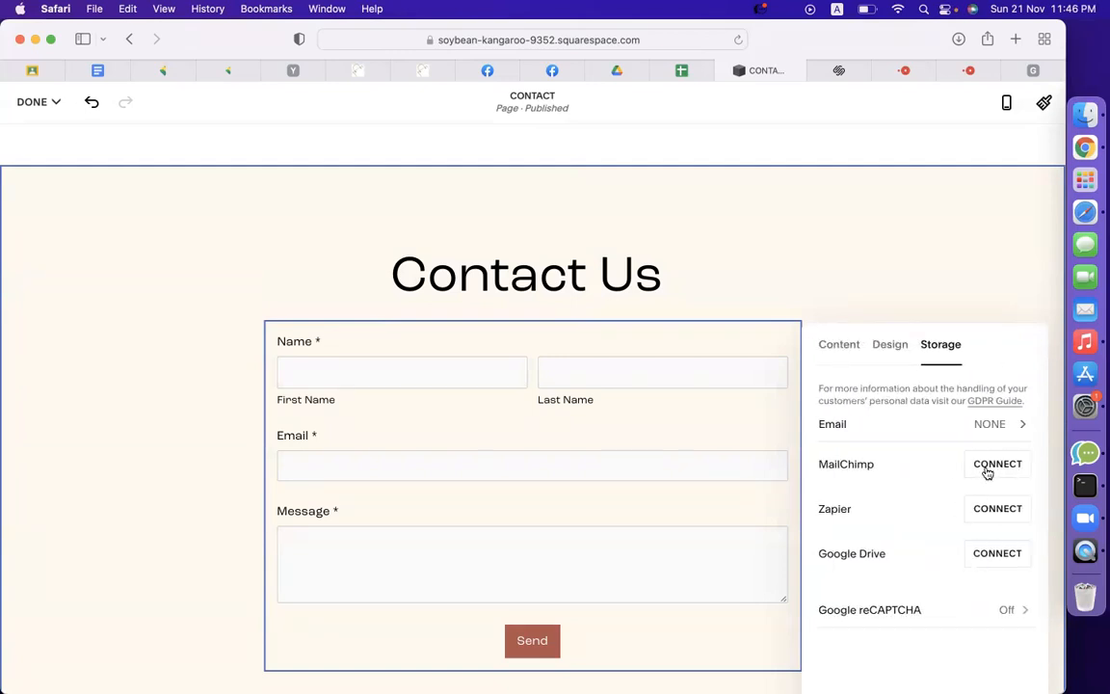
left_click(841, 345)
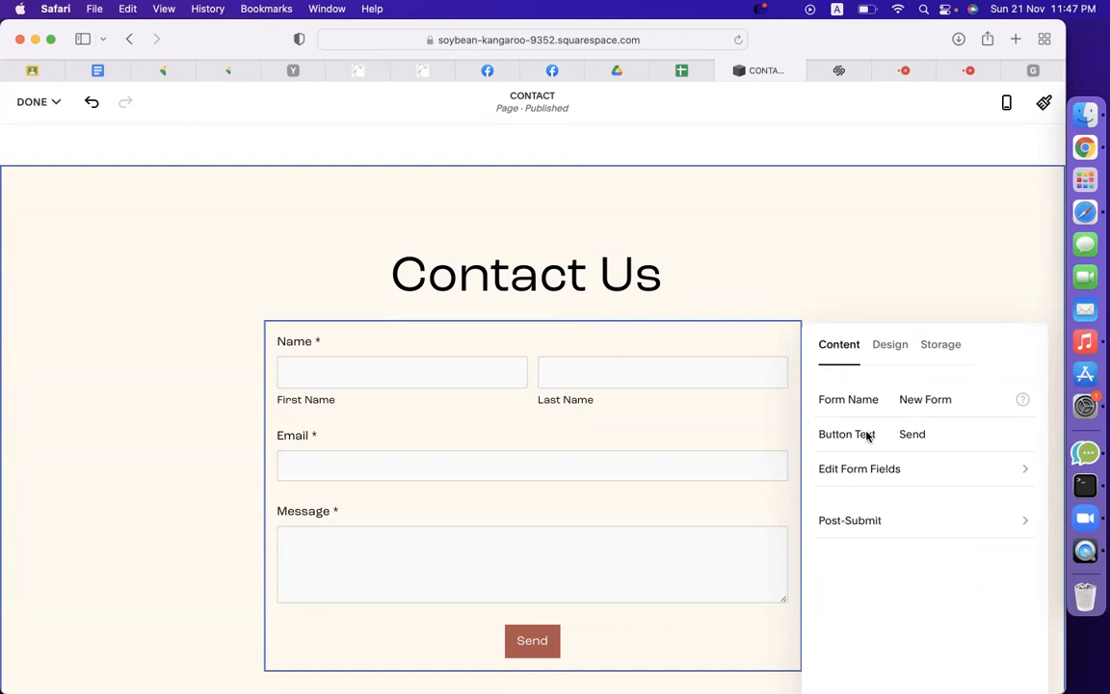
double_click(927, 434)
type("Con")
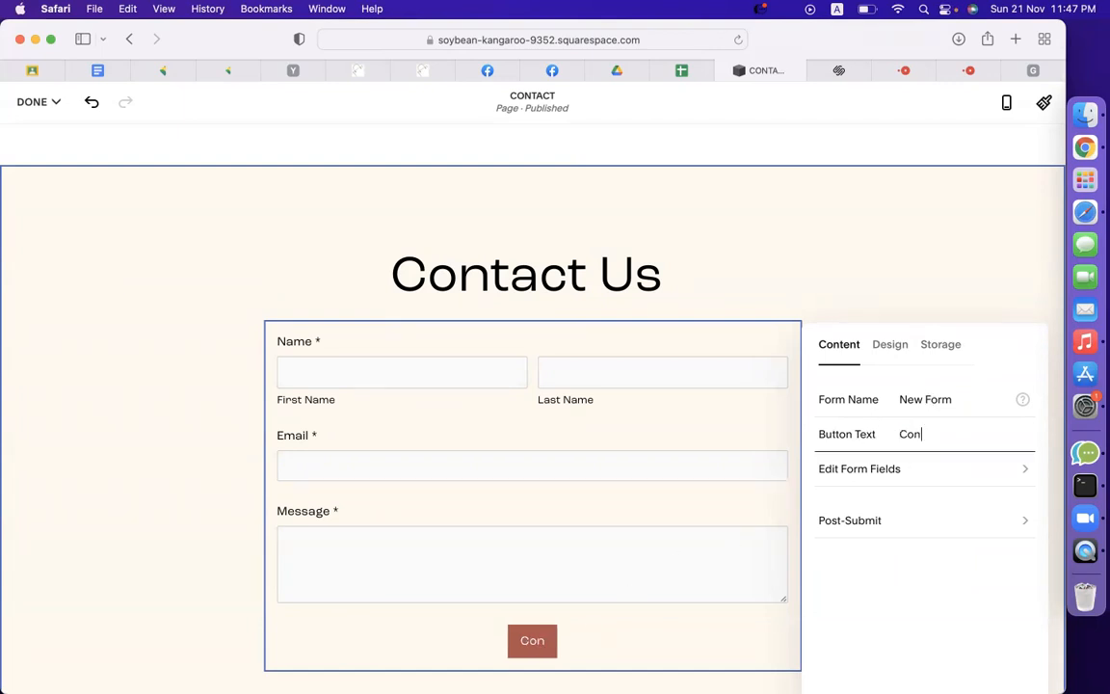
type("tact Us")
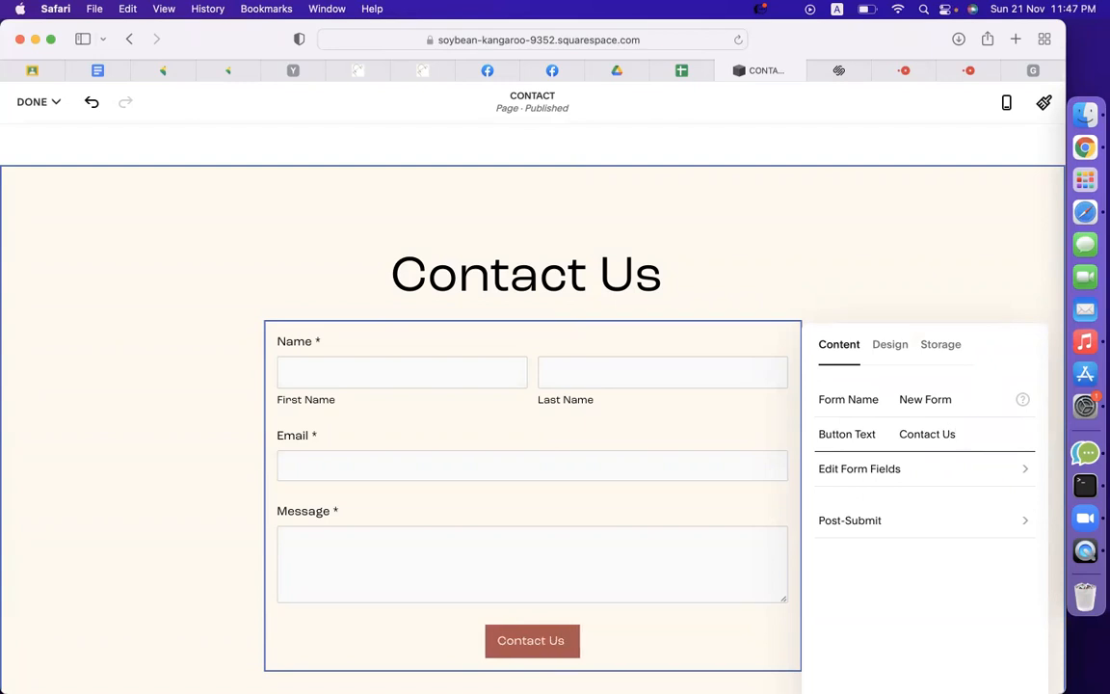
Review the Name and Email field settings, then bring up the list of addable field types.
left_click(878, 469)
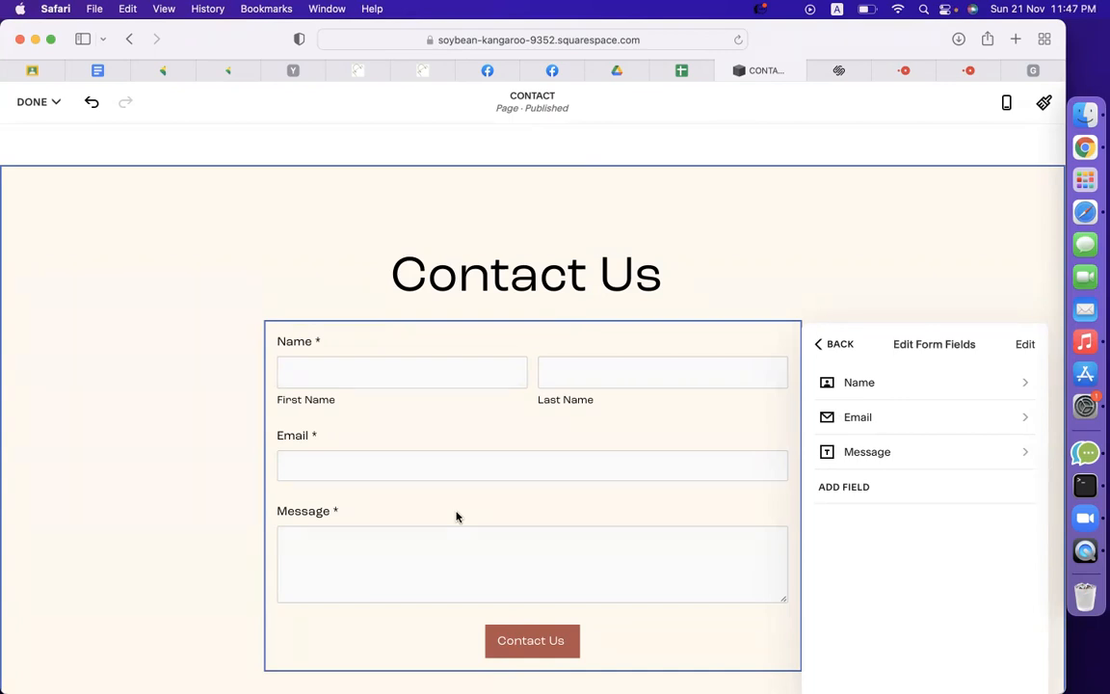
left_click(880, 391)
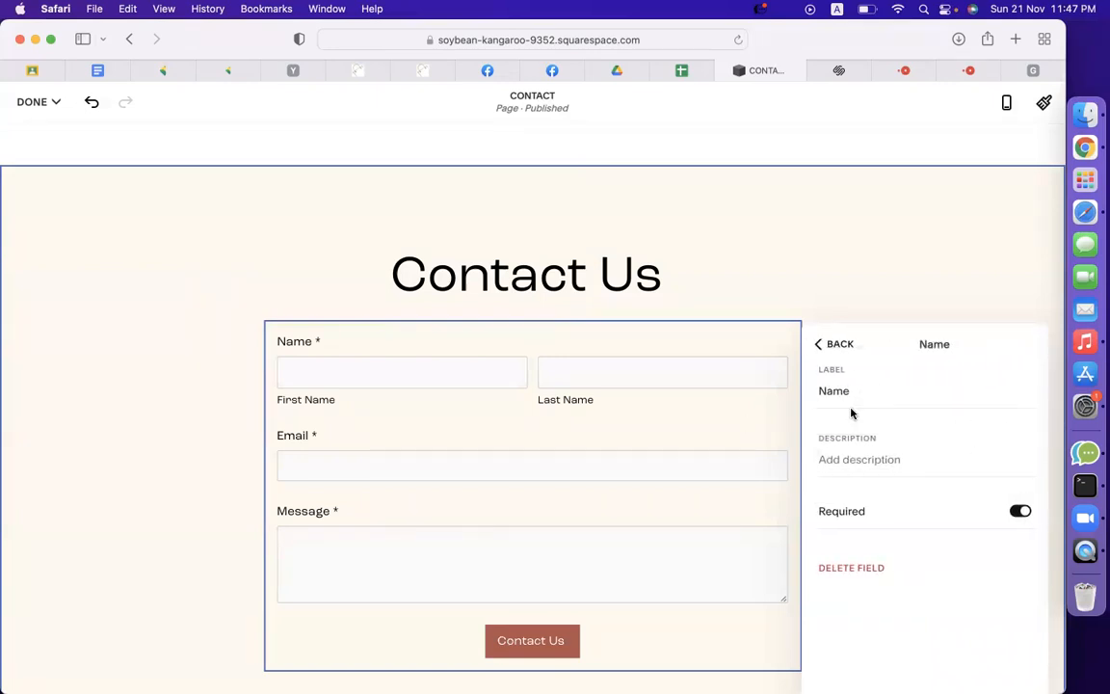
left_click(860, 456)
type("Name")
key("BackSpace")
key("BackSpace")
key("BackSpace")
key("BackSpace")
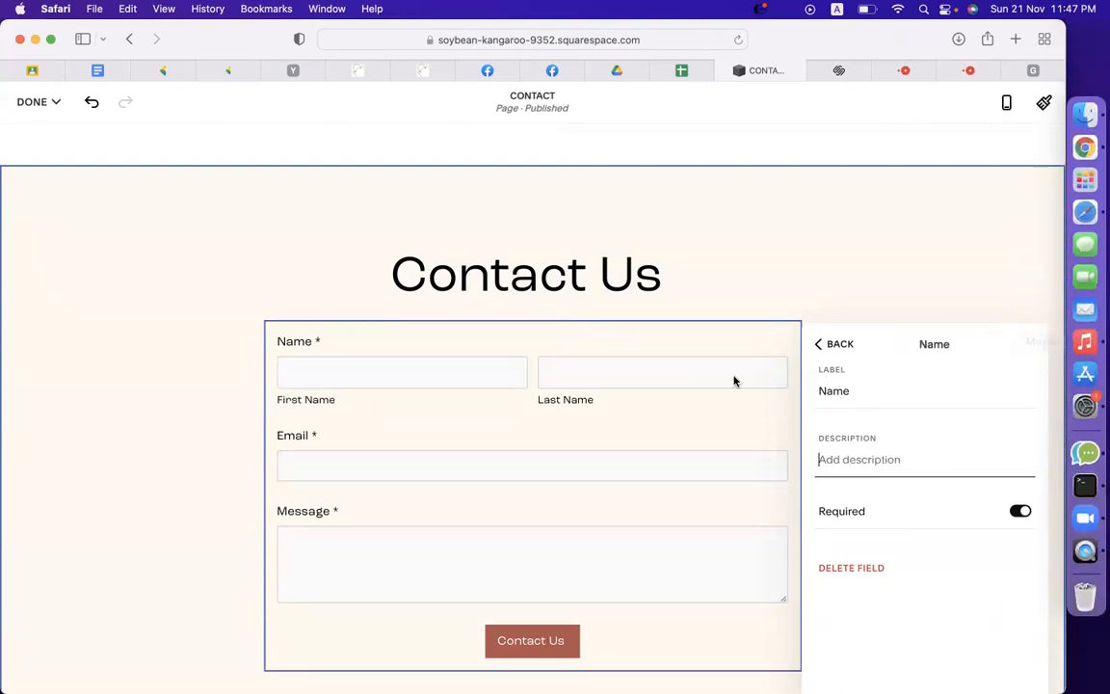
left_click(839, 345)
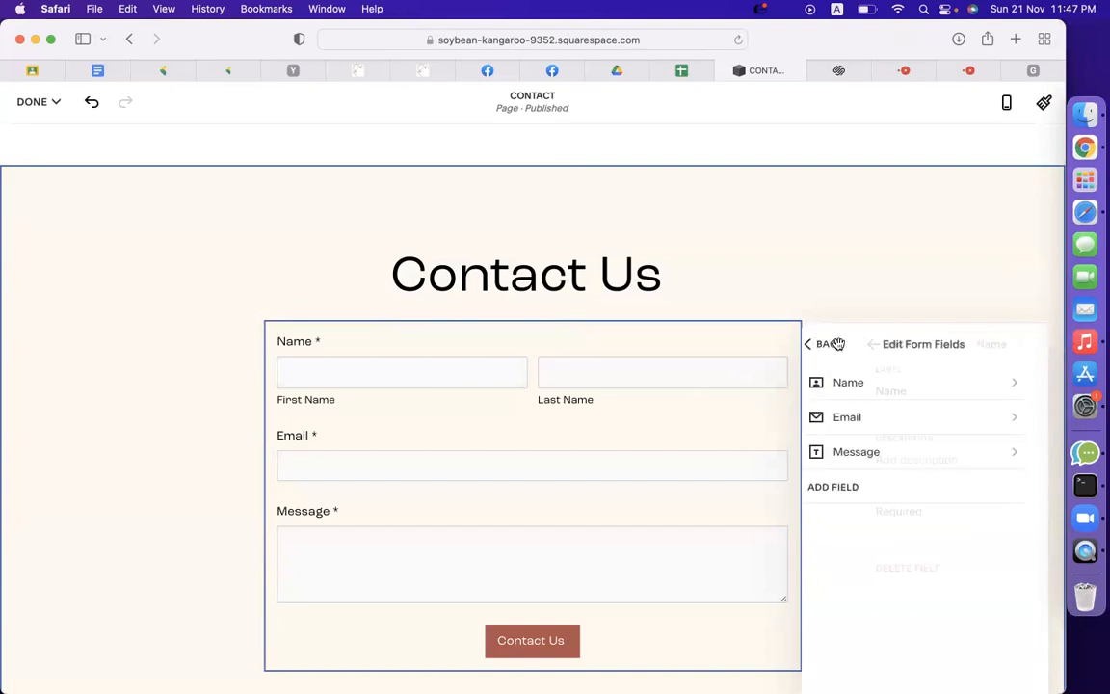
left_click(931, 387)
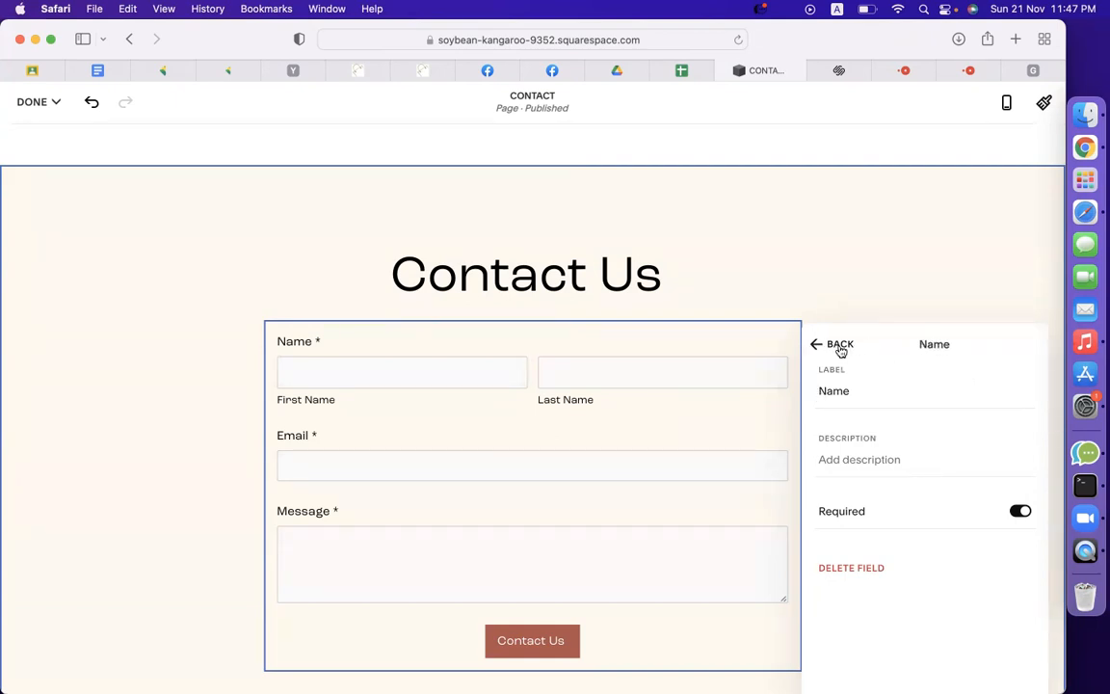
left_click(838, 345)
left_click(887, 419)
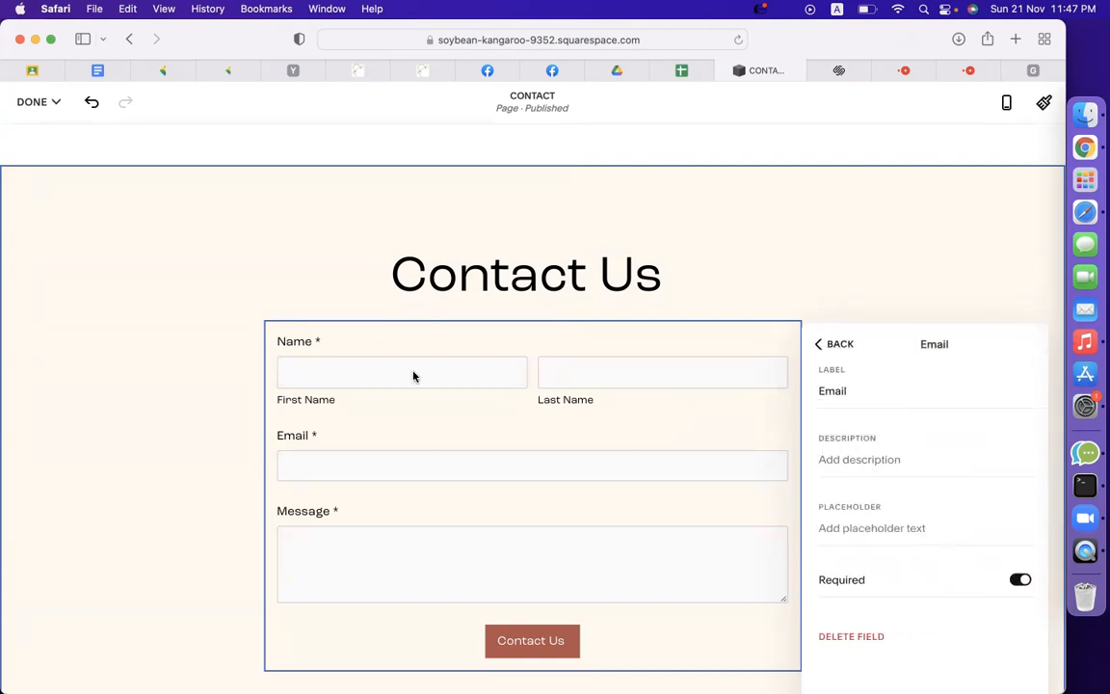
left_click(835, 344)
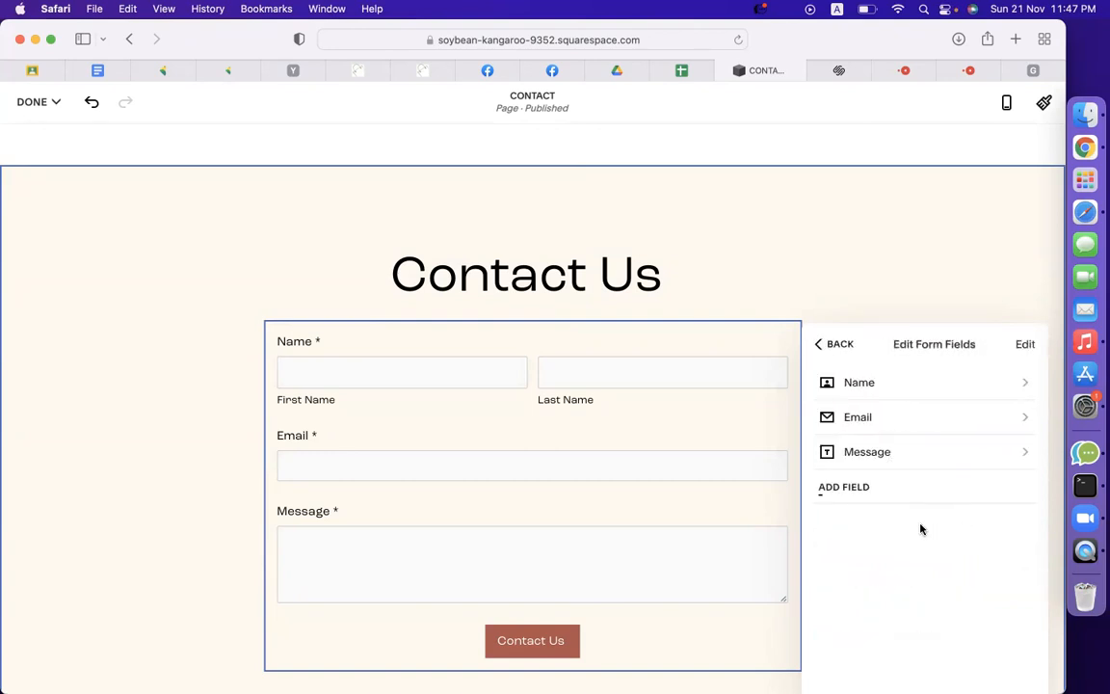
left_click(857, 488)
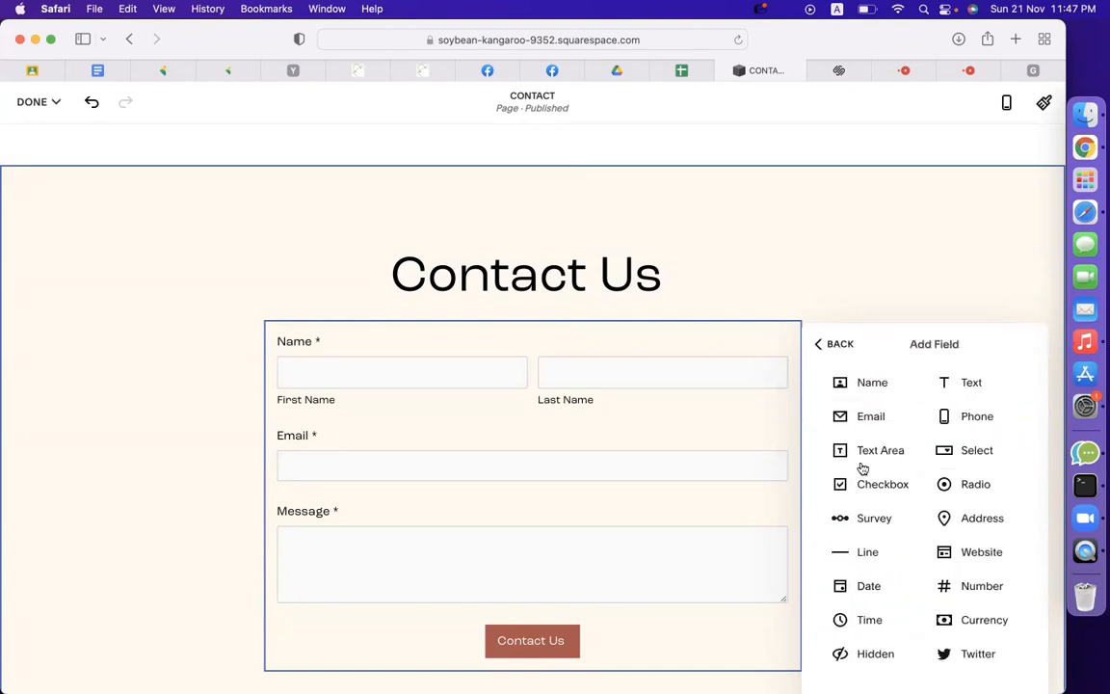
Add a Phone field to the form and make it required.
left_click(979, 422)
scroll(482, 581, "down", 3)
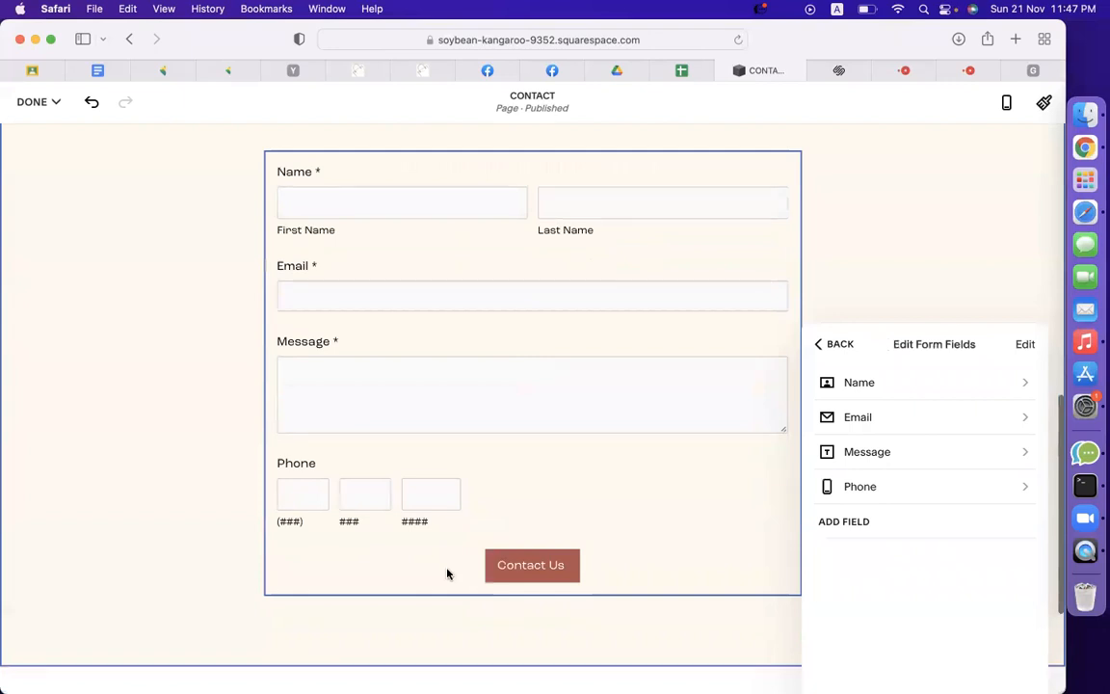
left_click(878, 484)
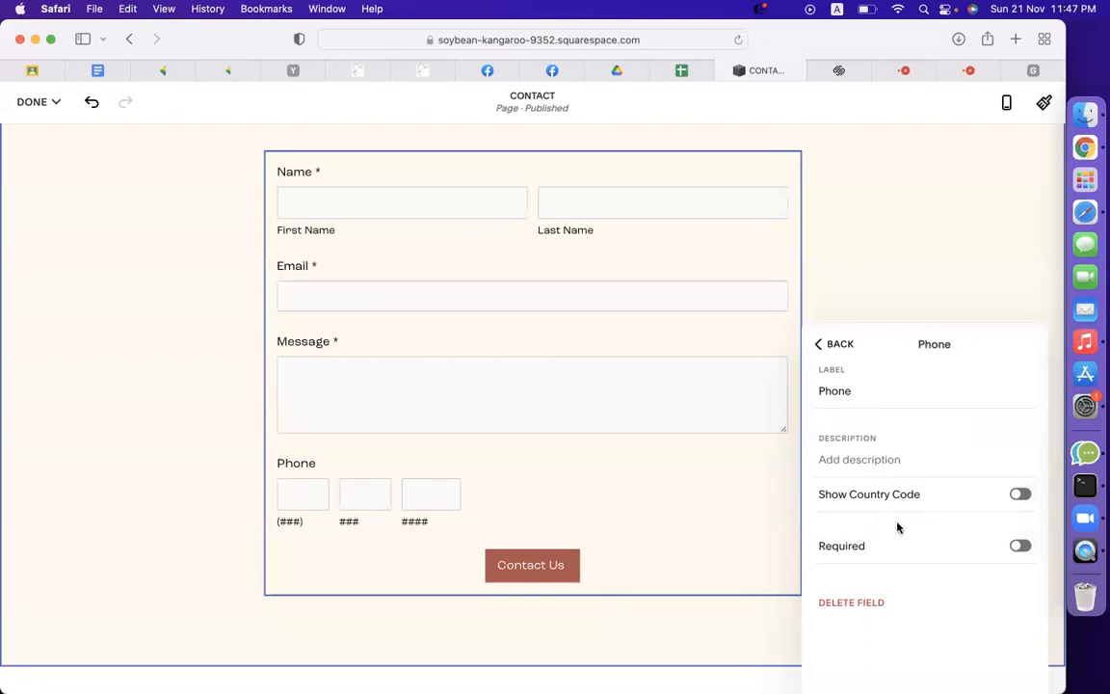
left_click(1024, 495)
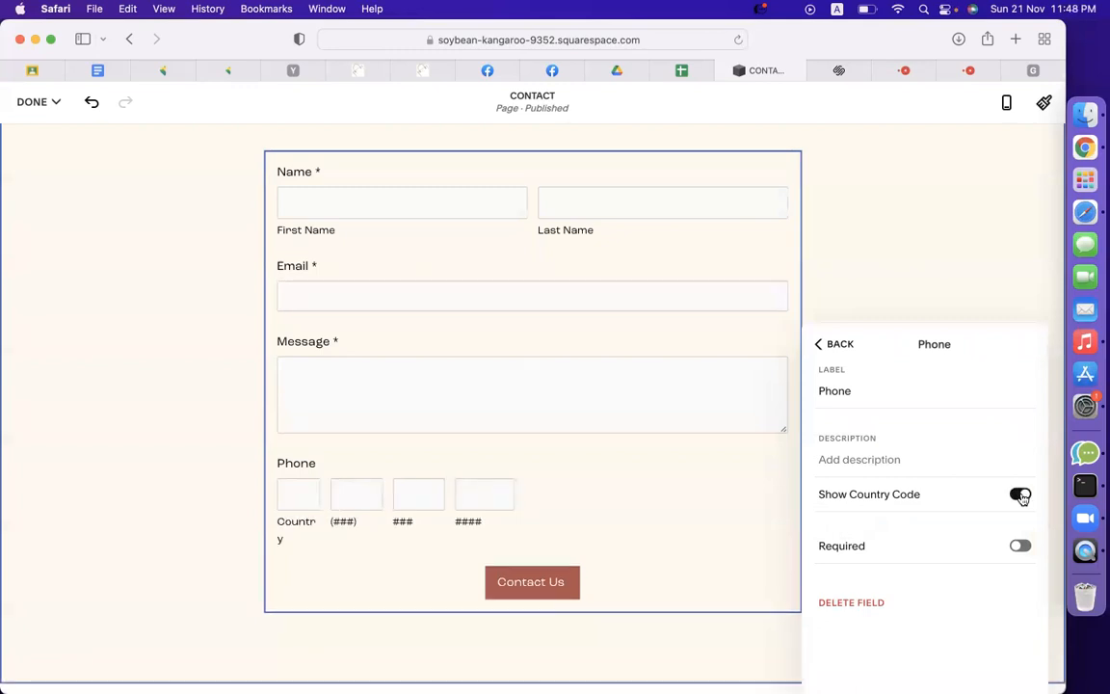
left_click(1022, 495)
left_click(1019, 547)
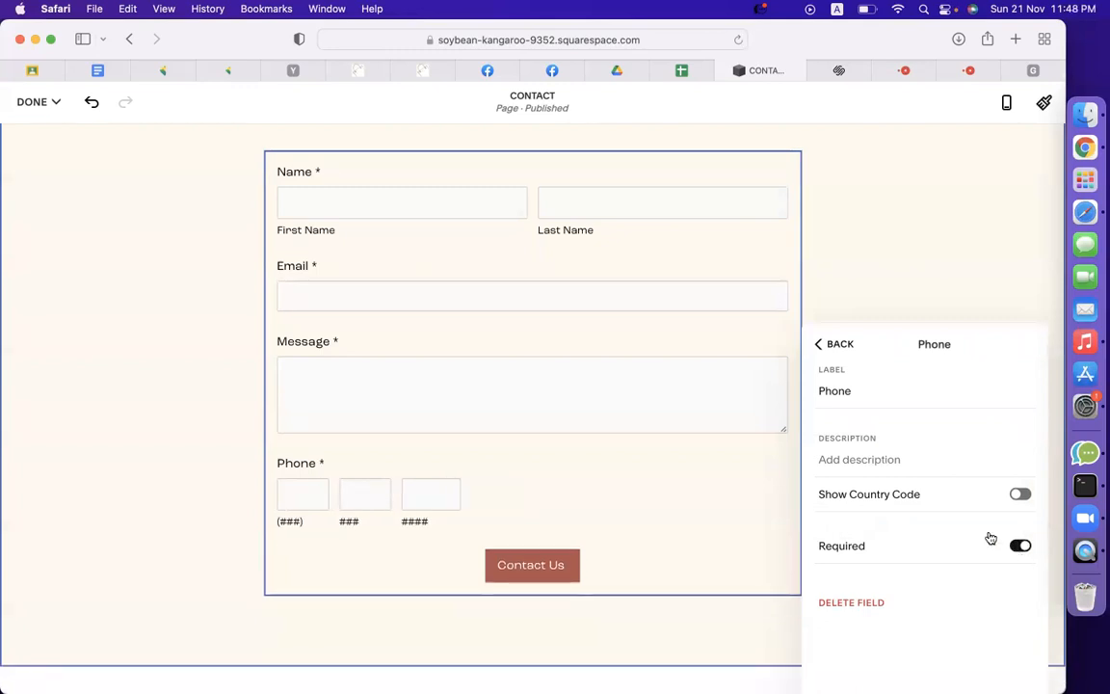
left_click(827, 347)
Replace the Phone field with a Number field labelled Phone Number and placeholder 'Phone'.
left_click(865, 521)
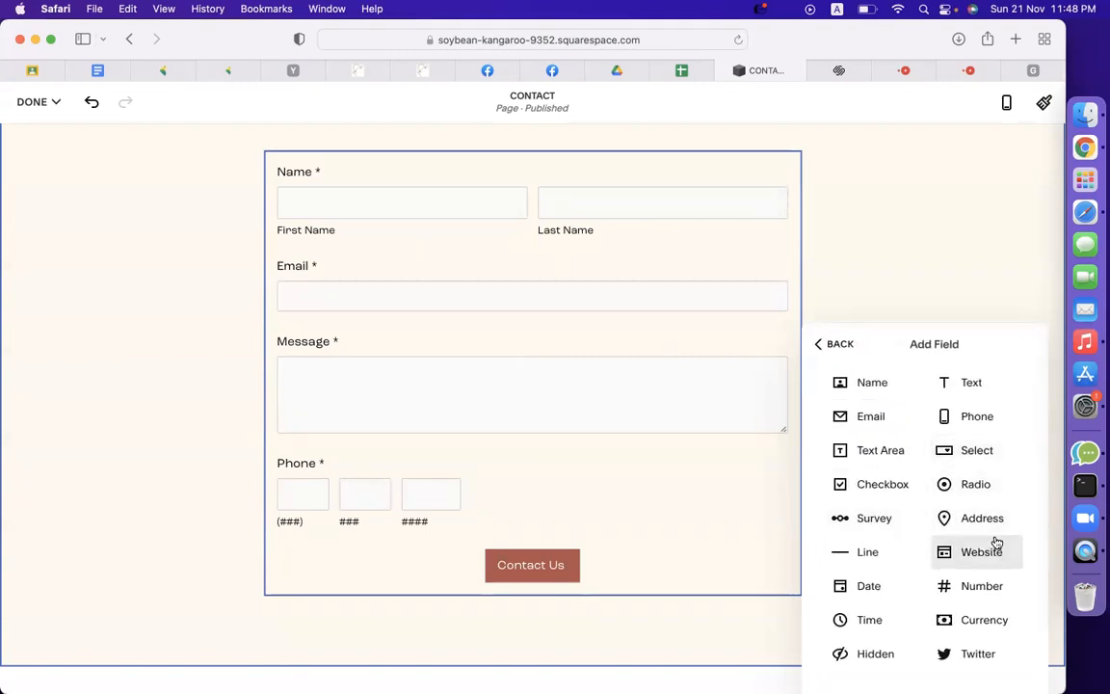
left_click(983, 585)
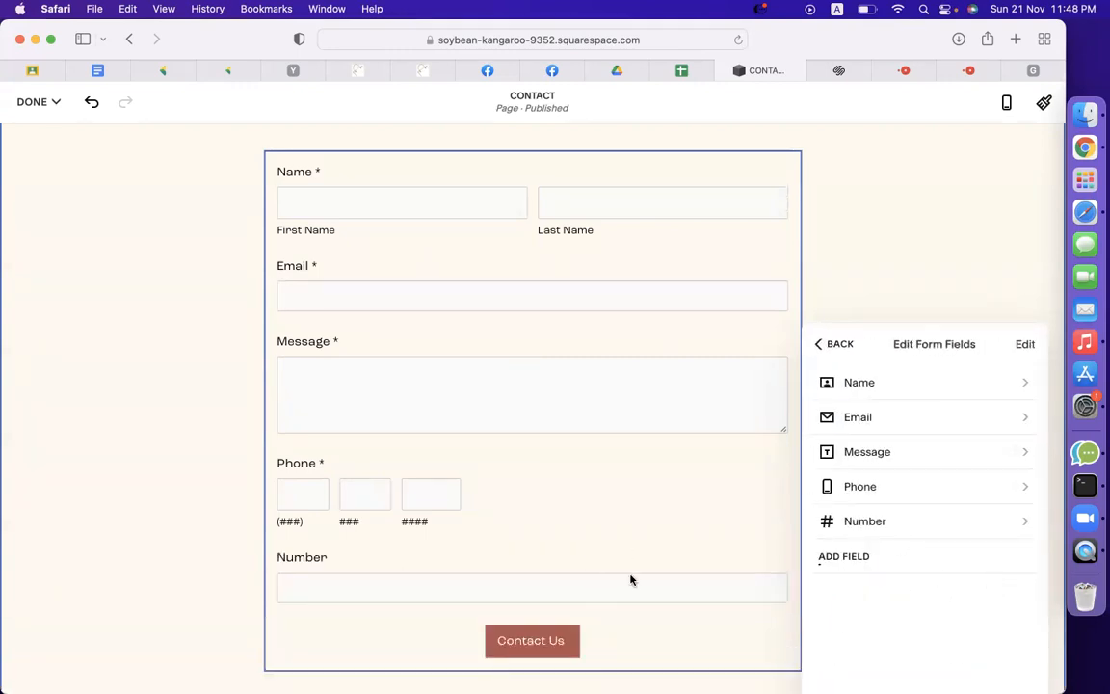
left_click(907, 488)
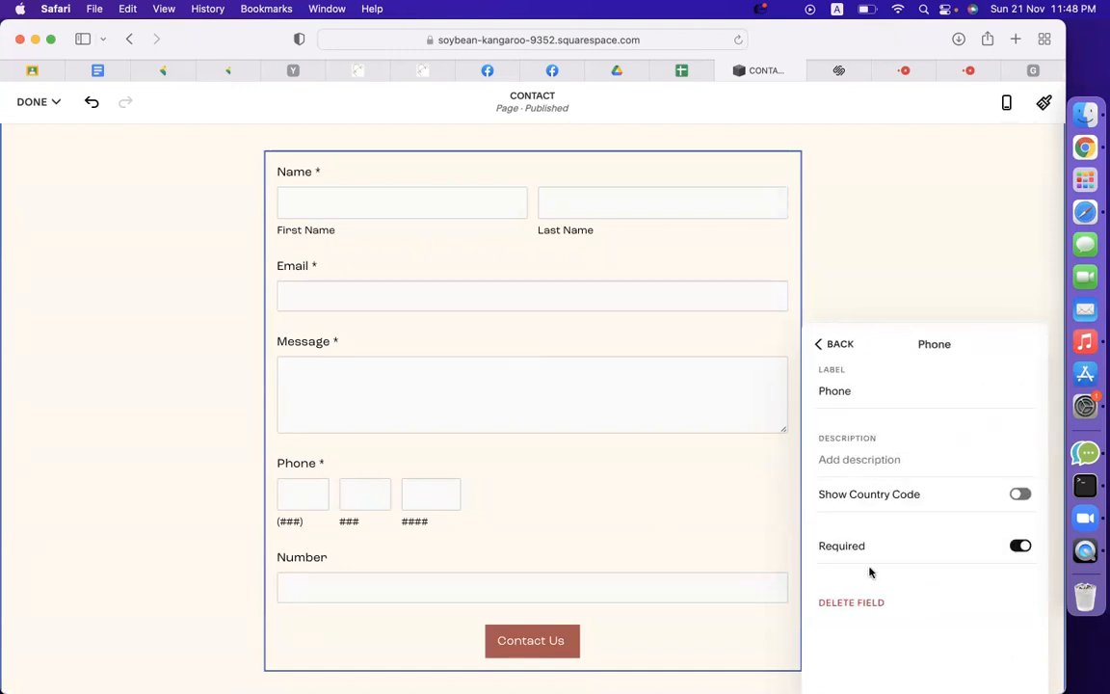
left_click(855, 604)
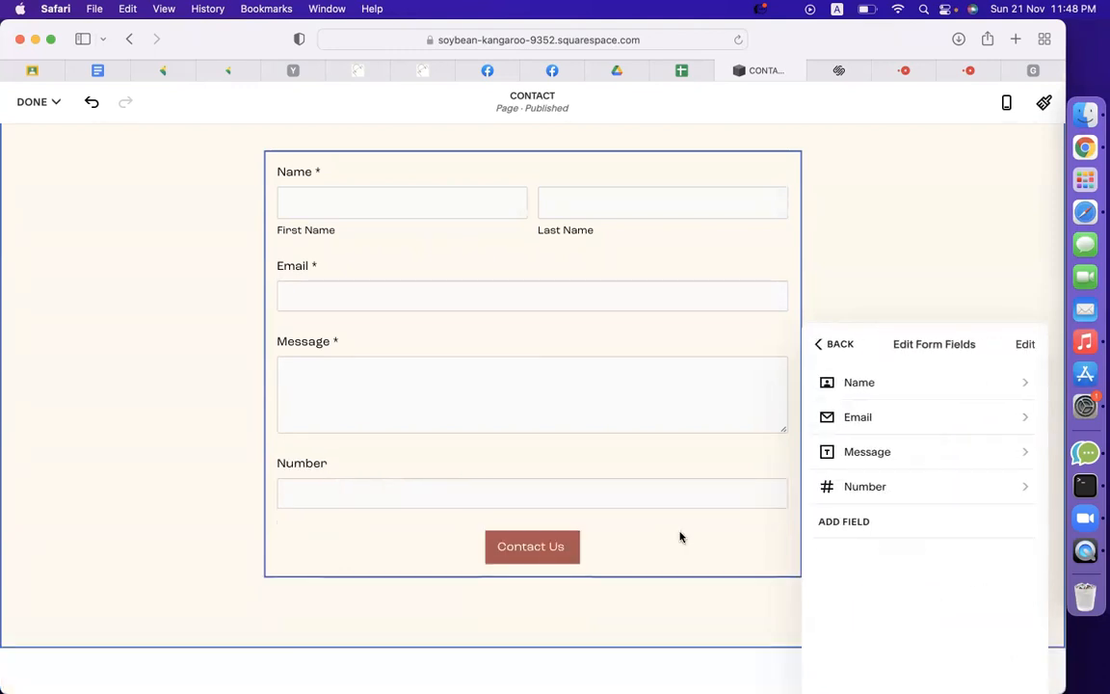
left_click(870, 488)
left_click(820, 390)
type("Phone Number")
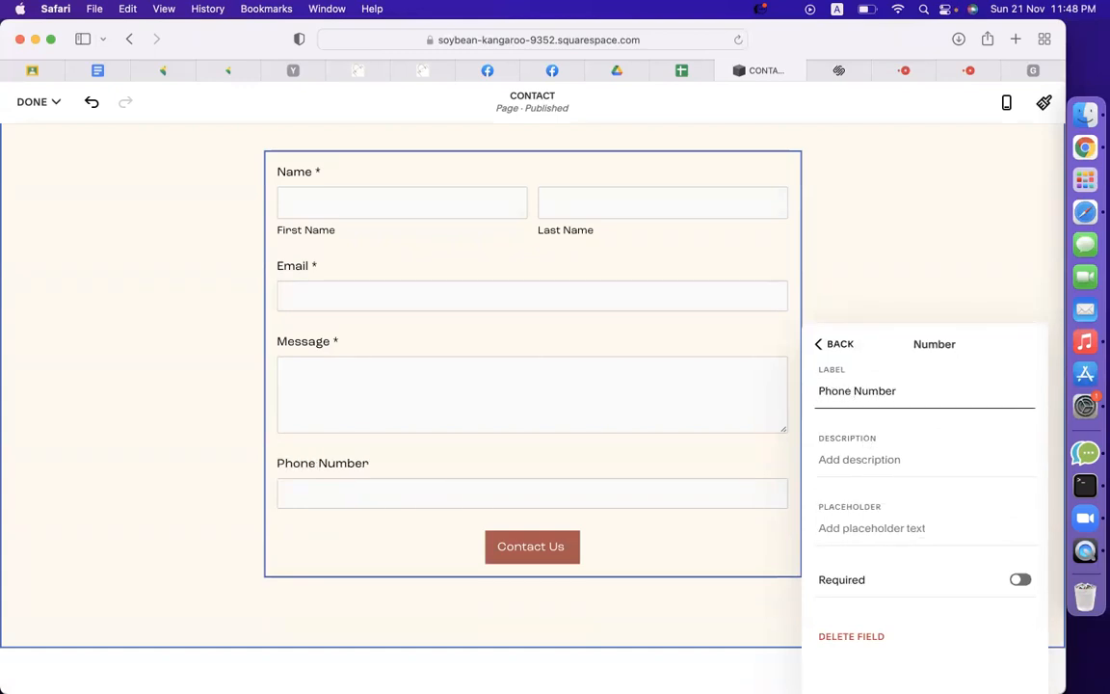
left_click(883, 530)
type("Phone")
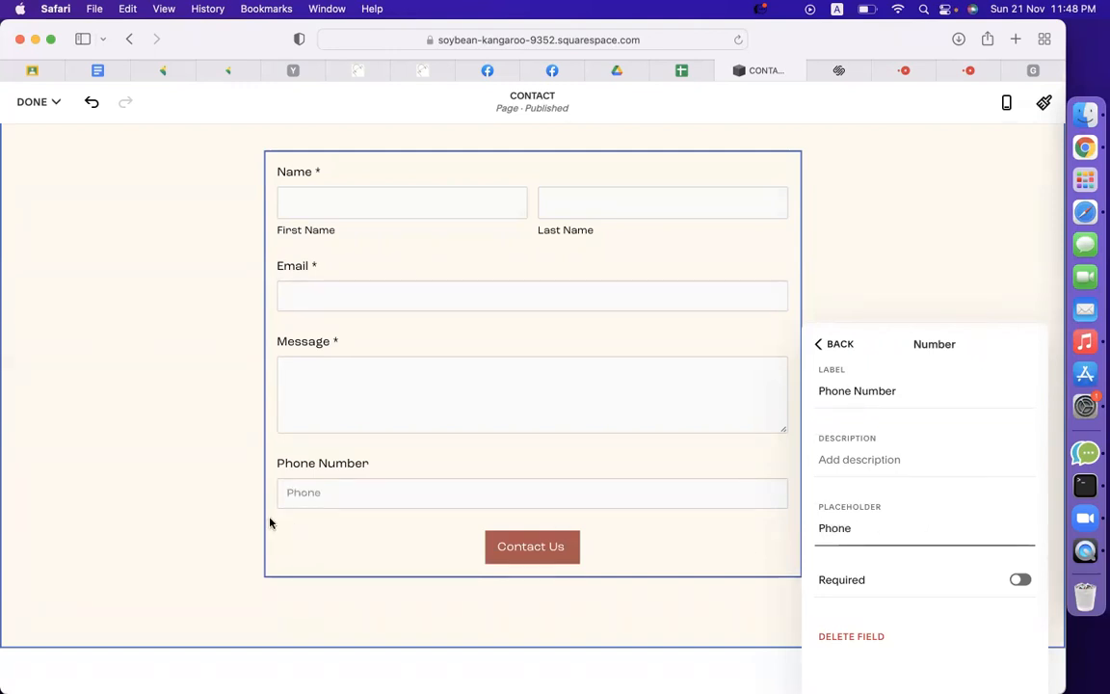
left_click(824, 344)
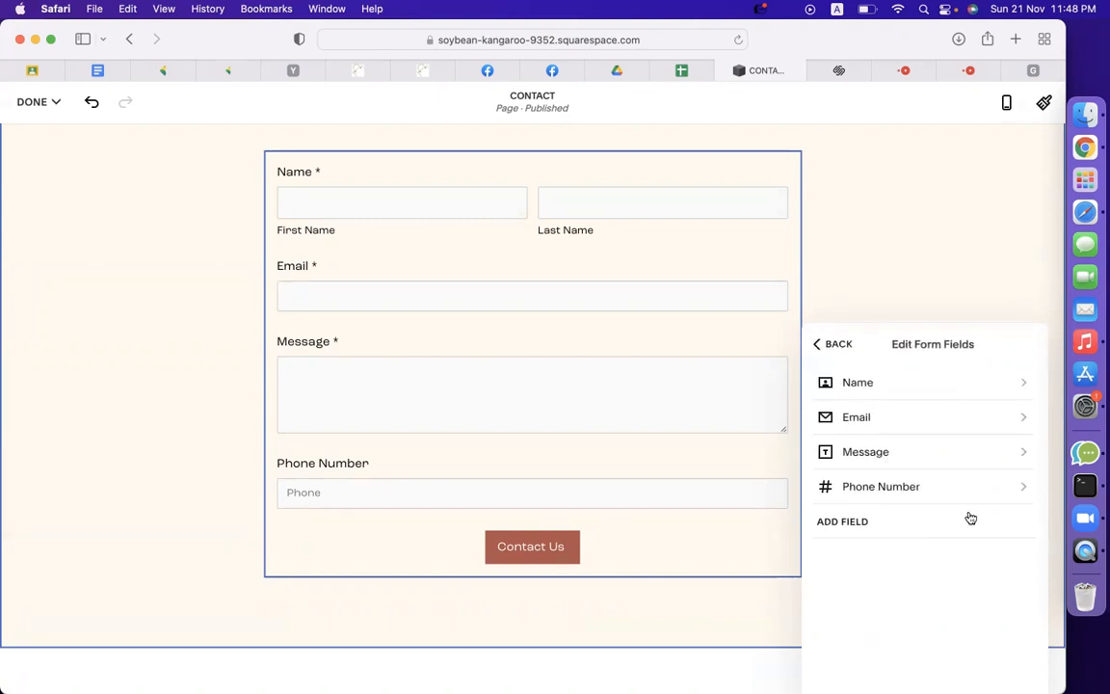
left_click(901, 460)
Set the Message placeholder to 'Message' and the Email placeholder to 'write email'.
left_click(874, 526)
type("Message")
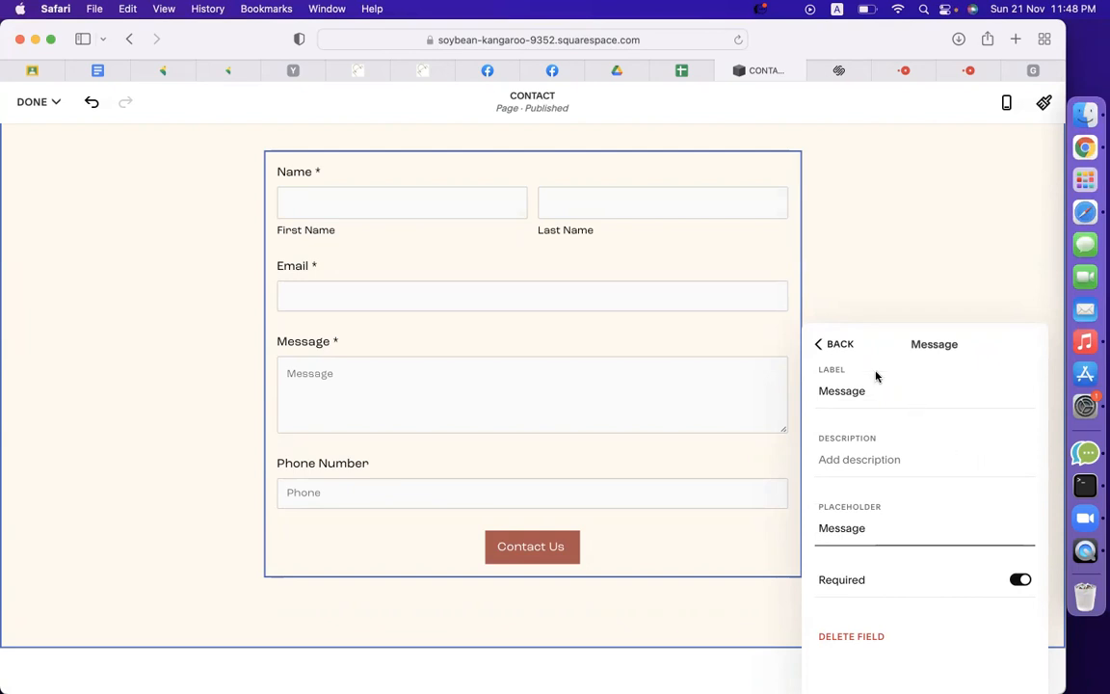
left_click(838, 337)
left_click(887, 427)
left_click(880, 526)
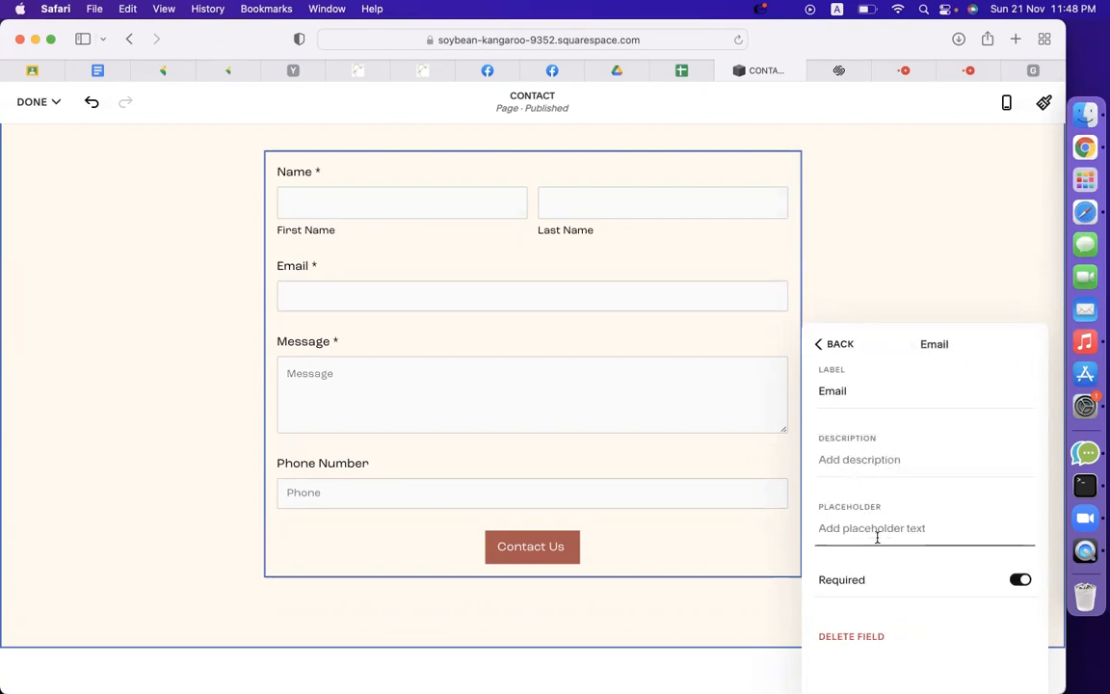
type("email")
key("super+a")
type("w")
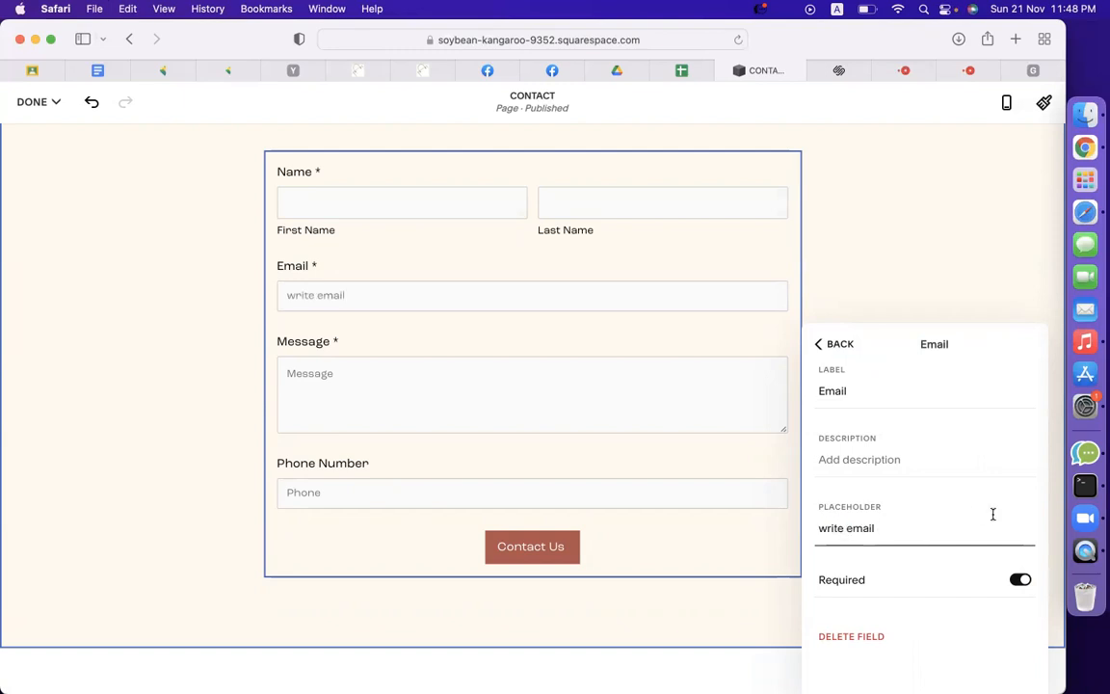
left_click(833, 344)
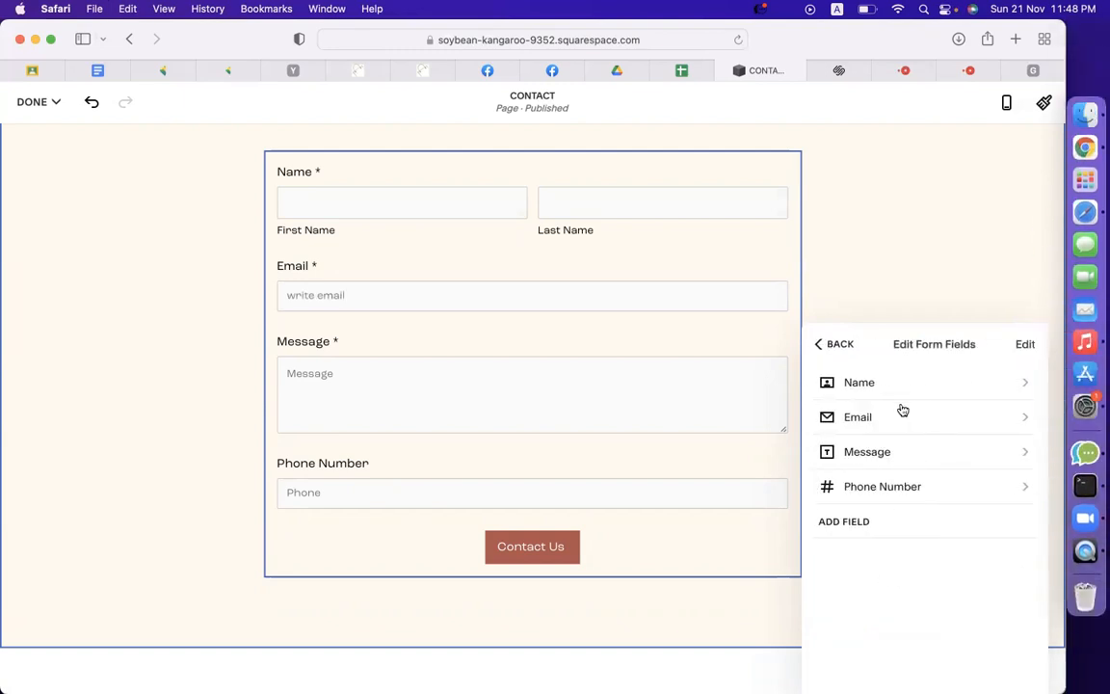
Delete the Name field from the form and bring up the field types list.
left_click(891, 390)
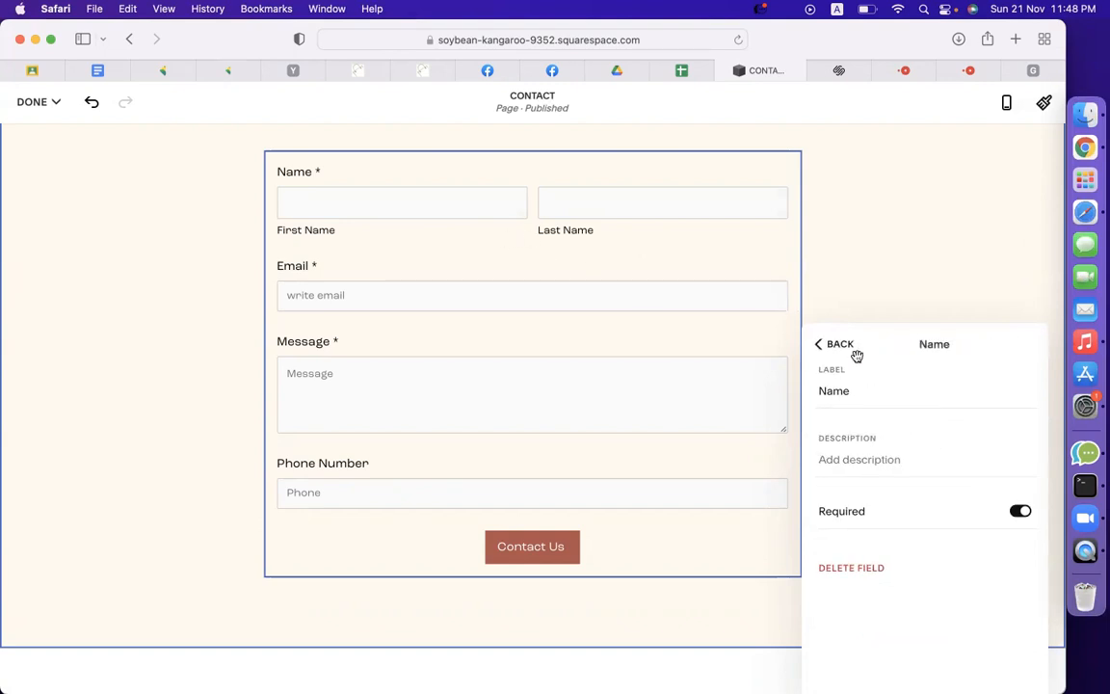
left_click(842, 575)
left_click(865, 453)
left_click(829, 345)
left_click(837, 486)
Add a Text field labelled Name, move it to the top, and place Phone Number above Message.
left_click(966, 383)
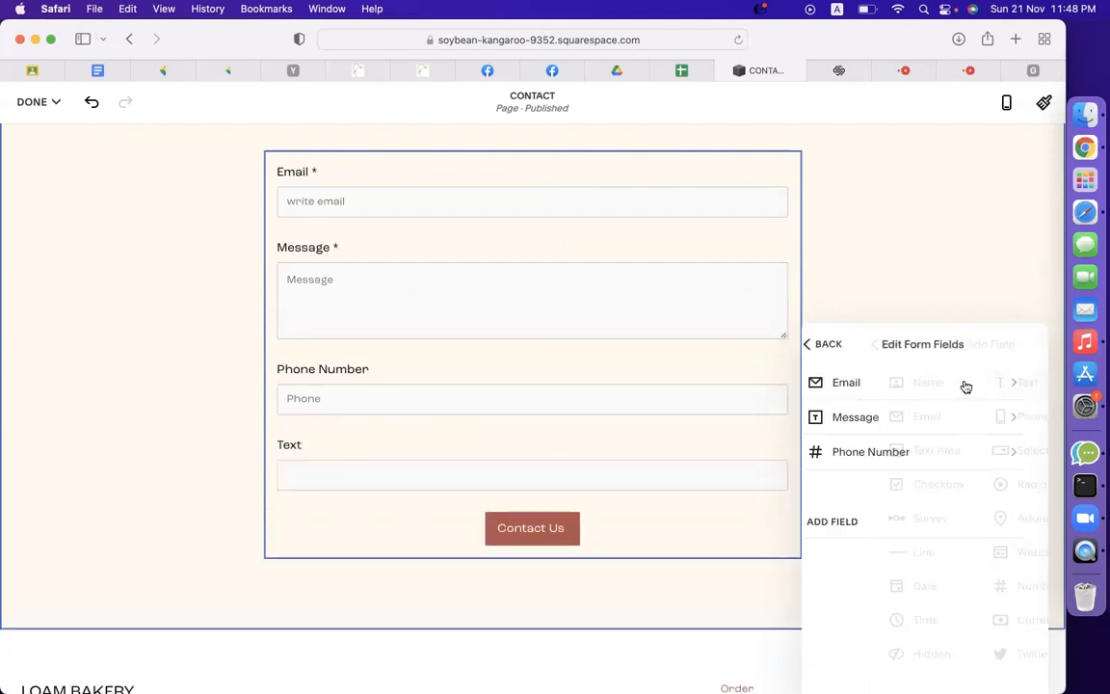
left_click(864, 488)
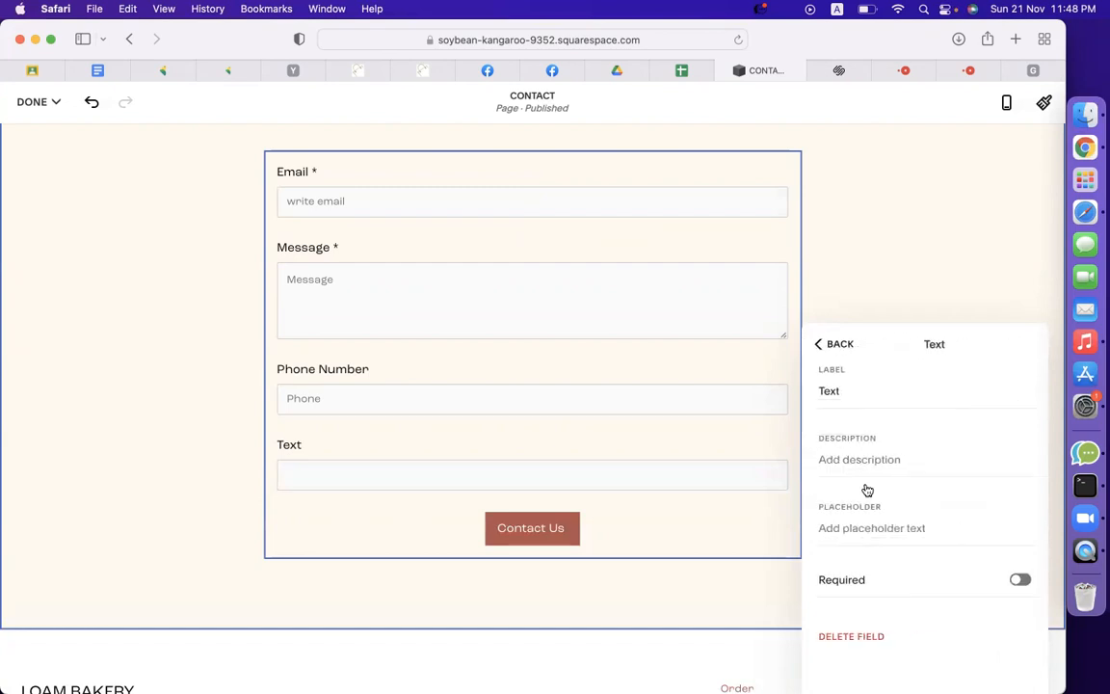
double_click(845, 390)
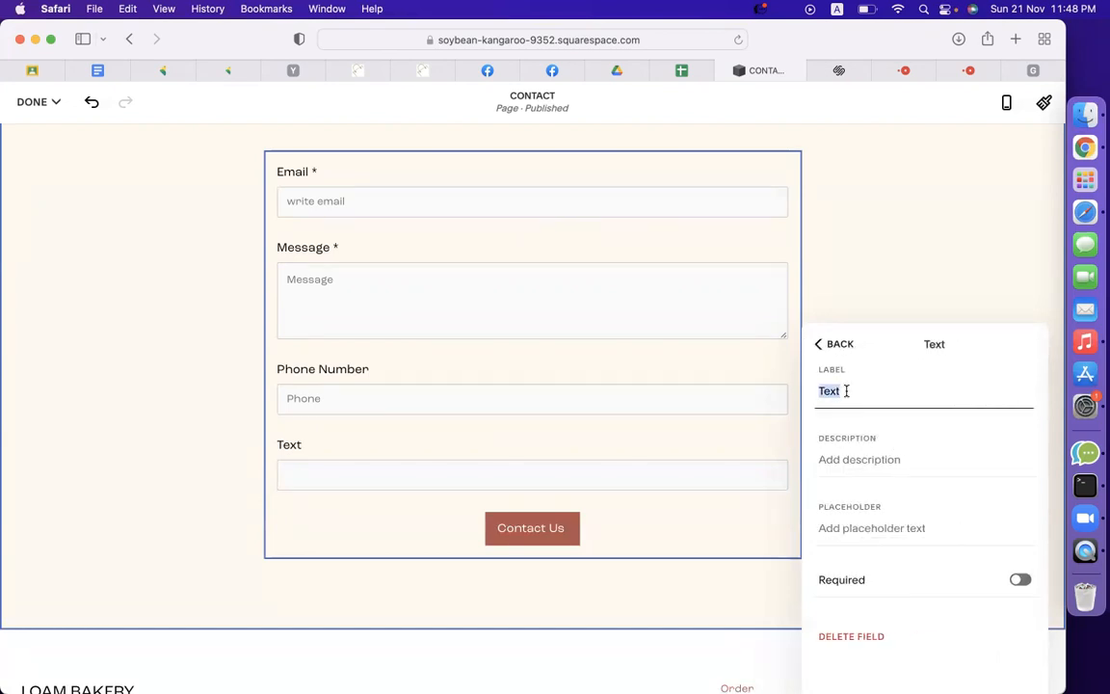
type("Name")
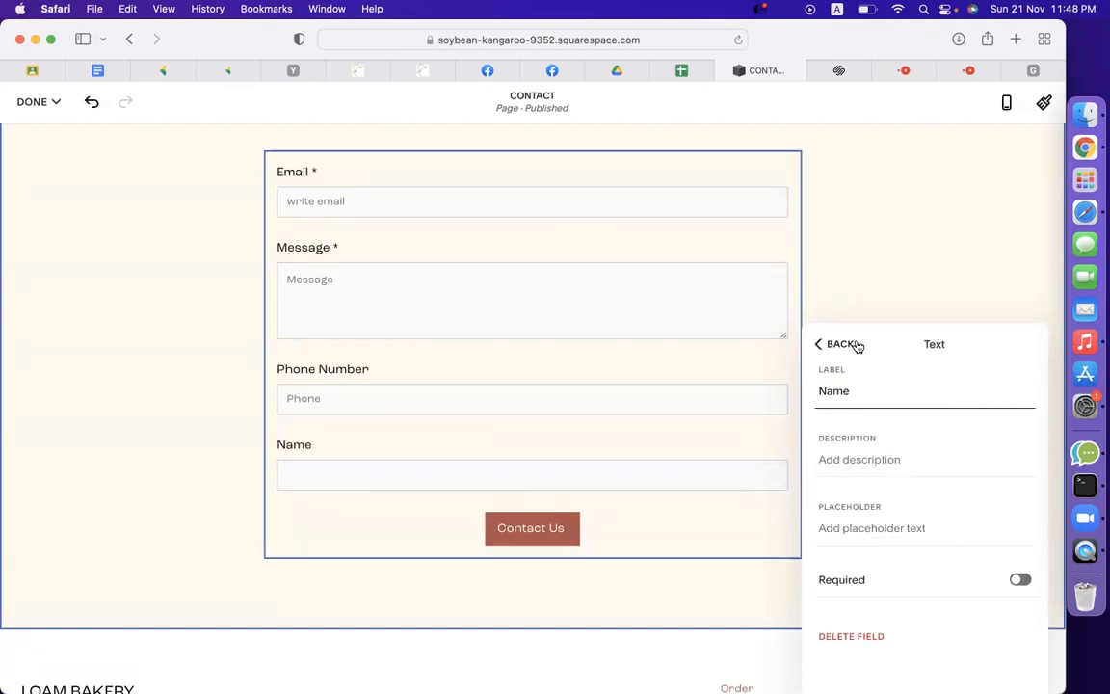
left_click(828, 347)
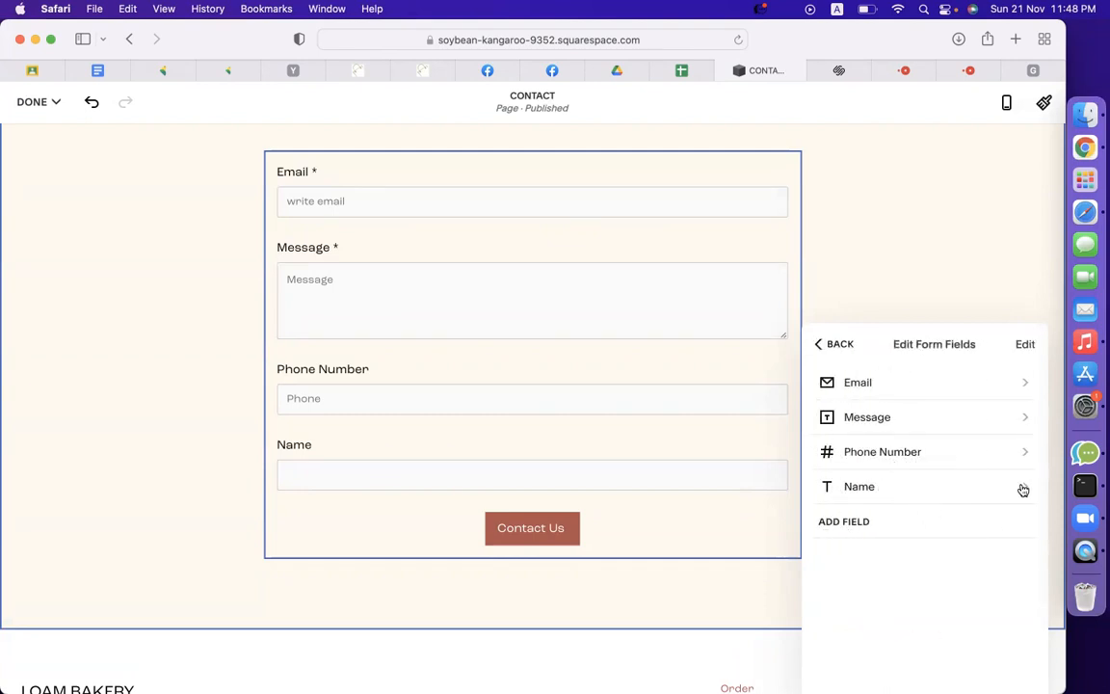
left_click(1026, 345)
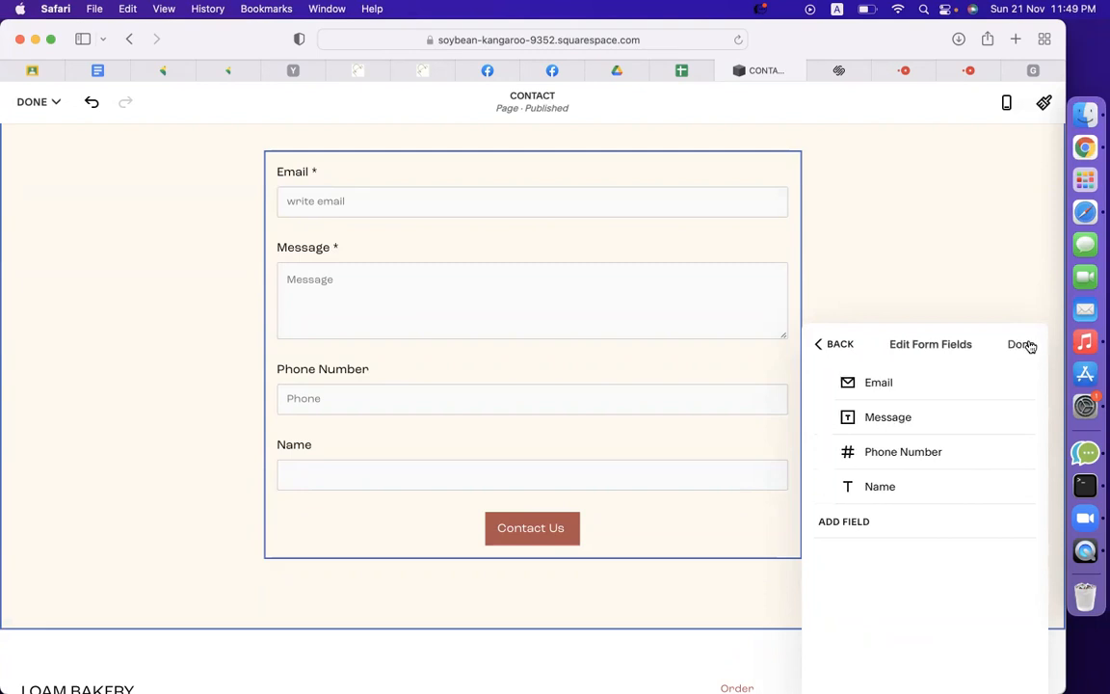
left_click_drag(1024, 489, 1022, 386)
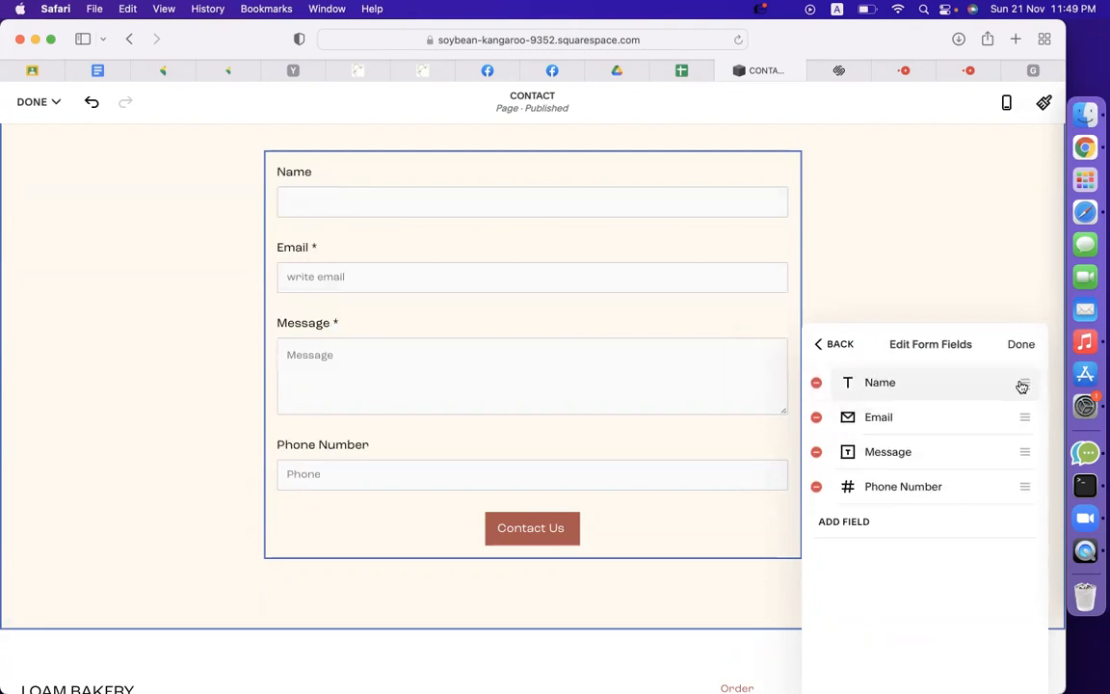
left_click_drag(1026, 477, 1027, 412)
Give the Name field the placeholder 'Name' and clear its label.
left_click(1025, 349)
left_click(895, 383)
left_click(861, 523)
type("Name")
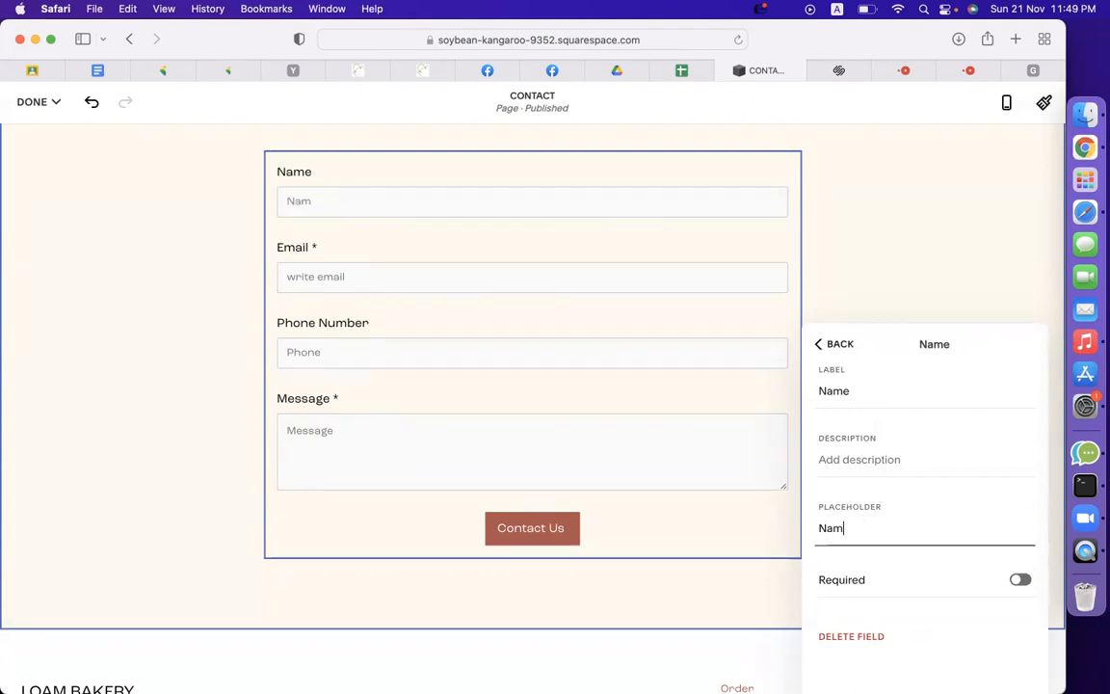
double_click(851, 390)
key("BackSpace")
left_click(835, 345)
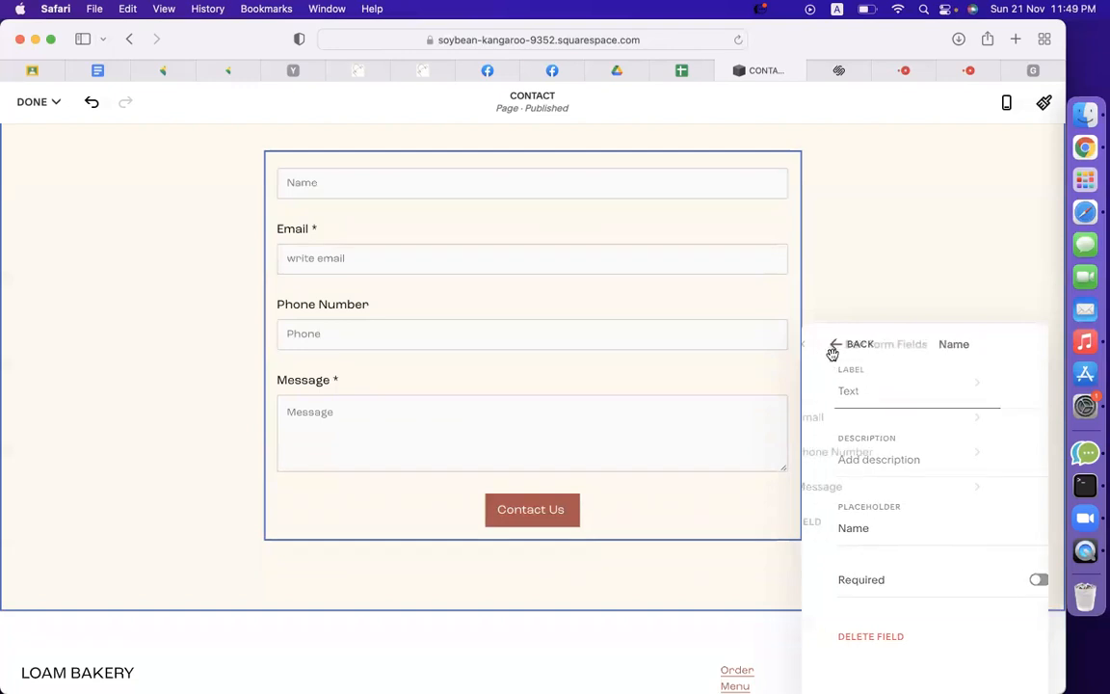
Clear the Email field's label and make Email optional.
left_click(867, 435)
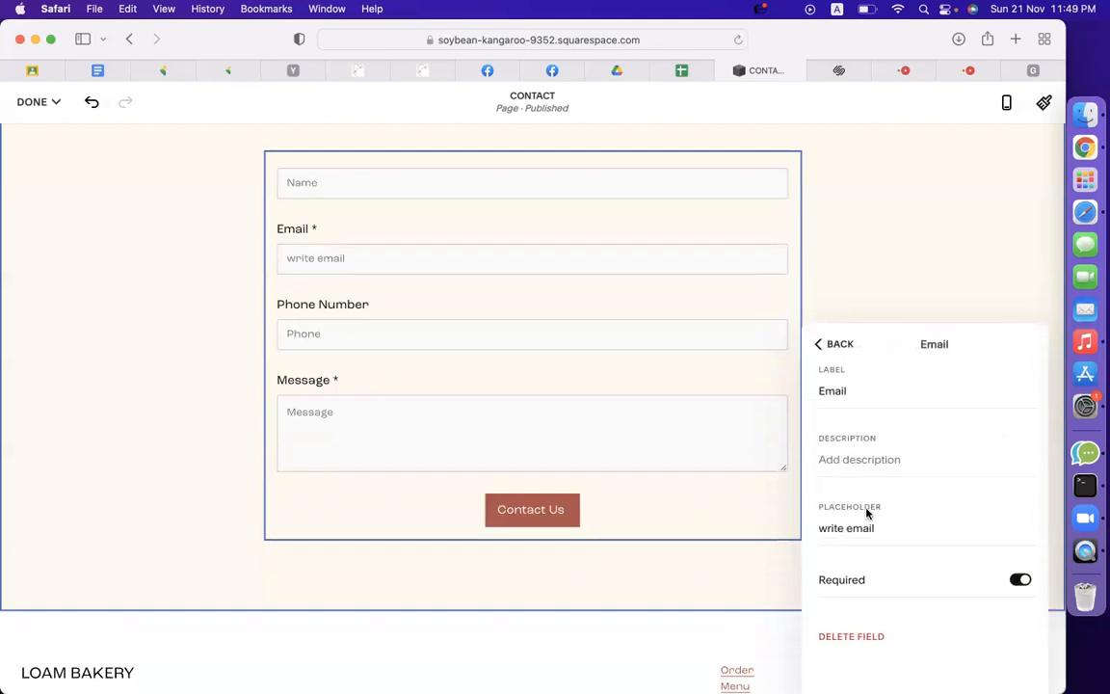
left_click(859, 398)
double_click(859, 398)
key("BackSpace")
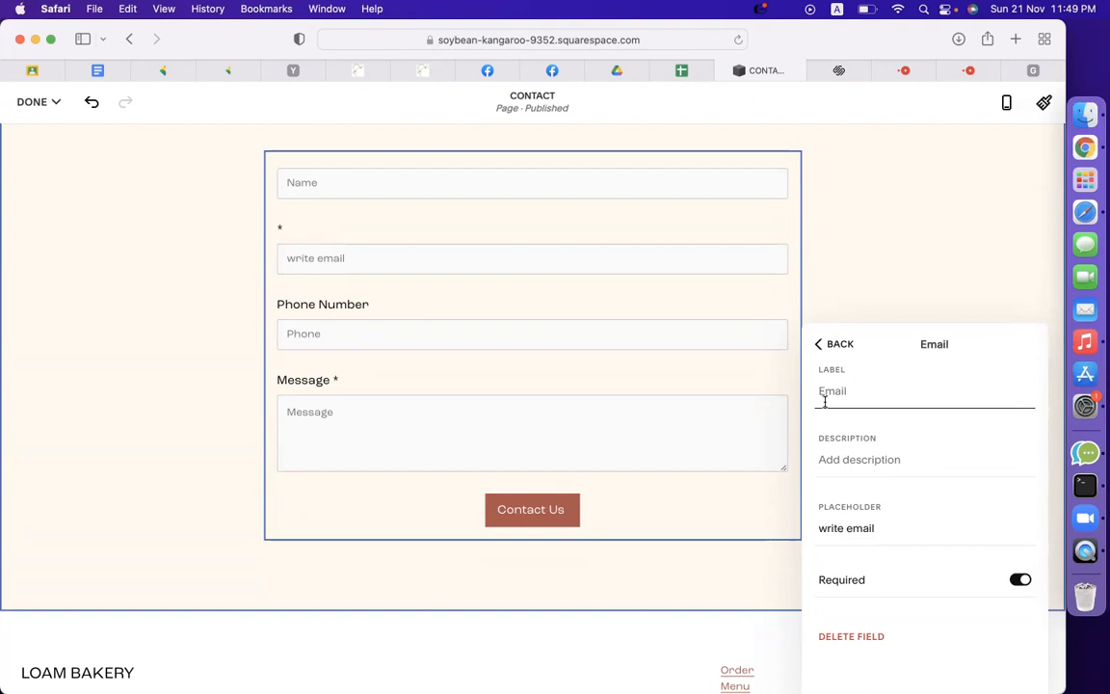
left_click(1020, 579)
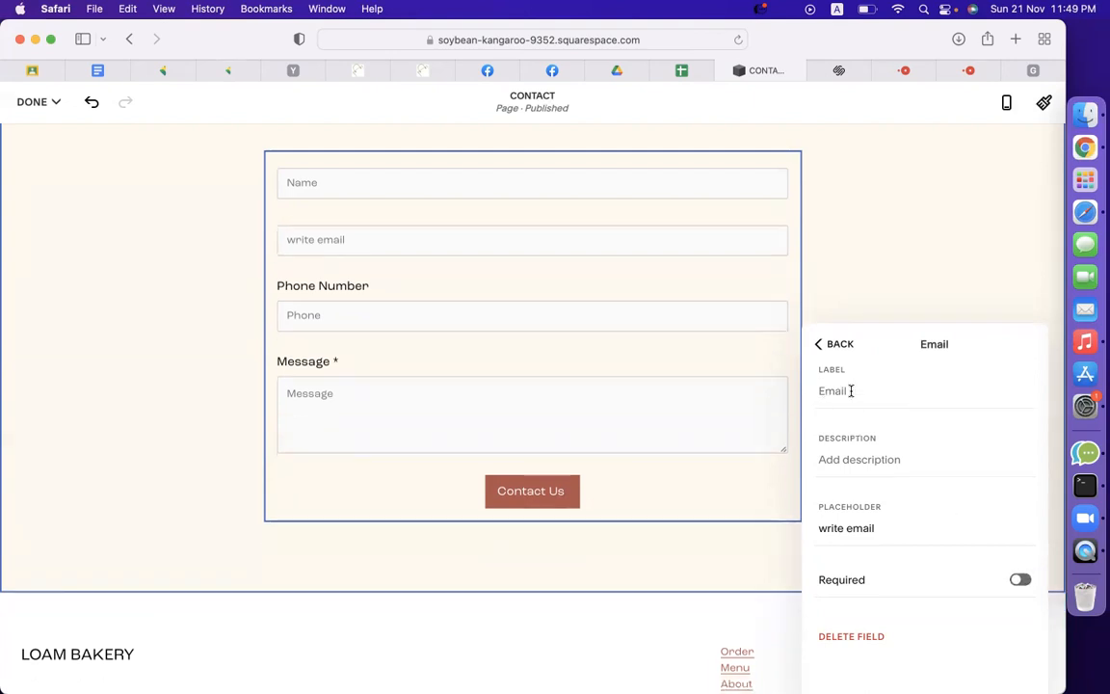
left_click(819, 343)
Clear the Phone Number field's label.
left_click(899, 464)
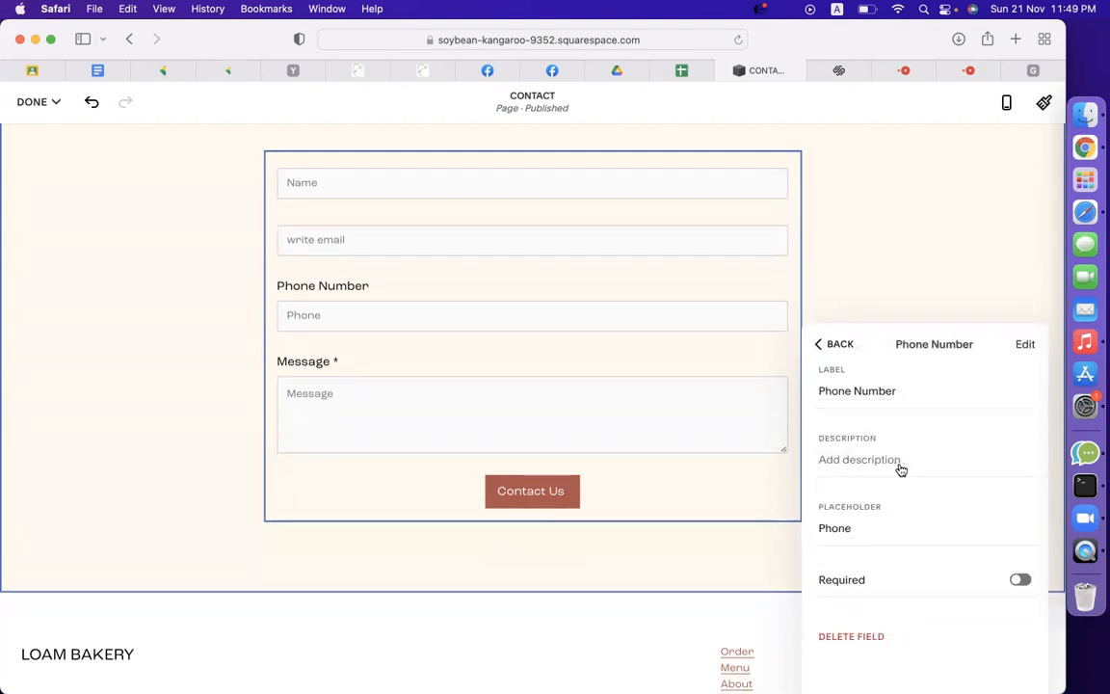
triple_click(905, 392)
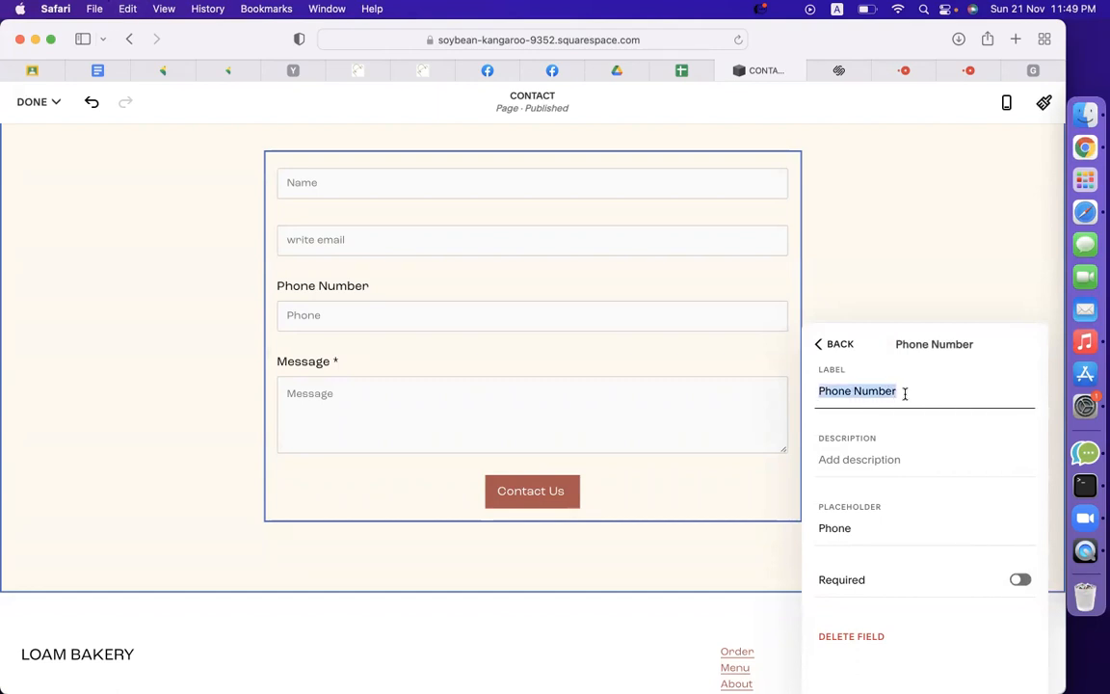
key("BackSpace")
left_click(831, 344)
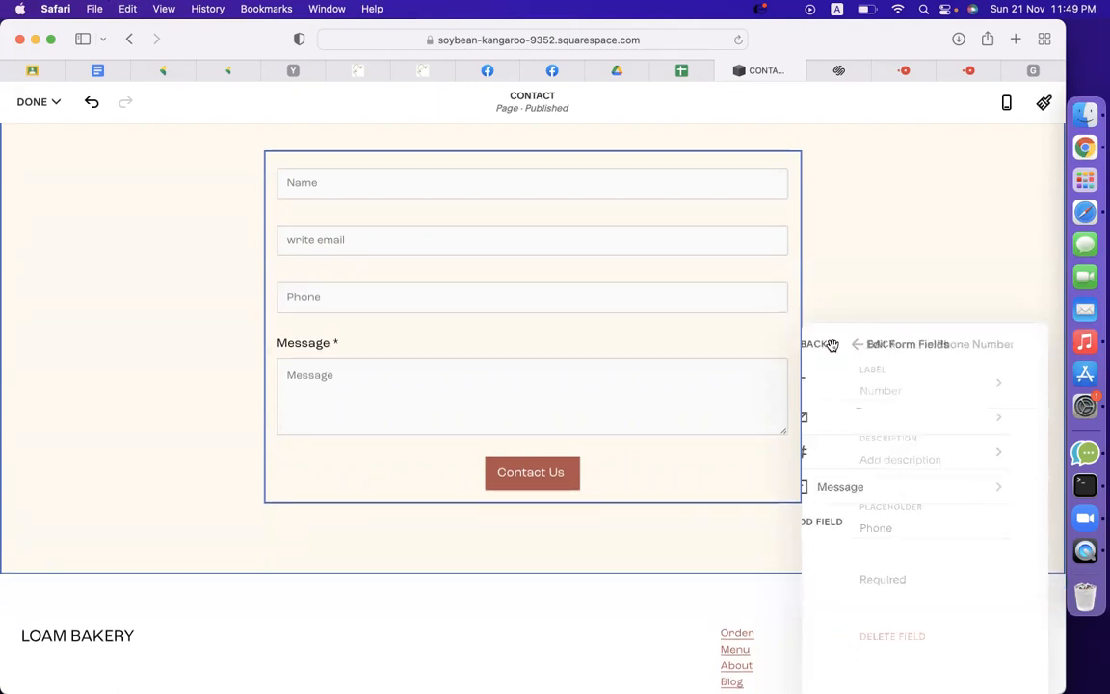
Clear the Message field's label and make Message optional.
left_click(872, 487)
triple_click(894, 390)
key("super+s")
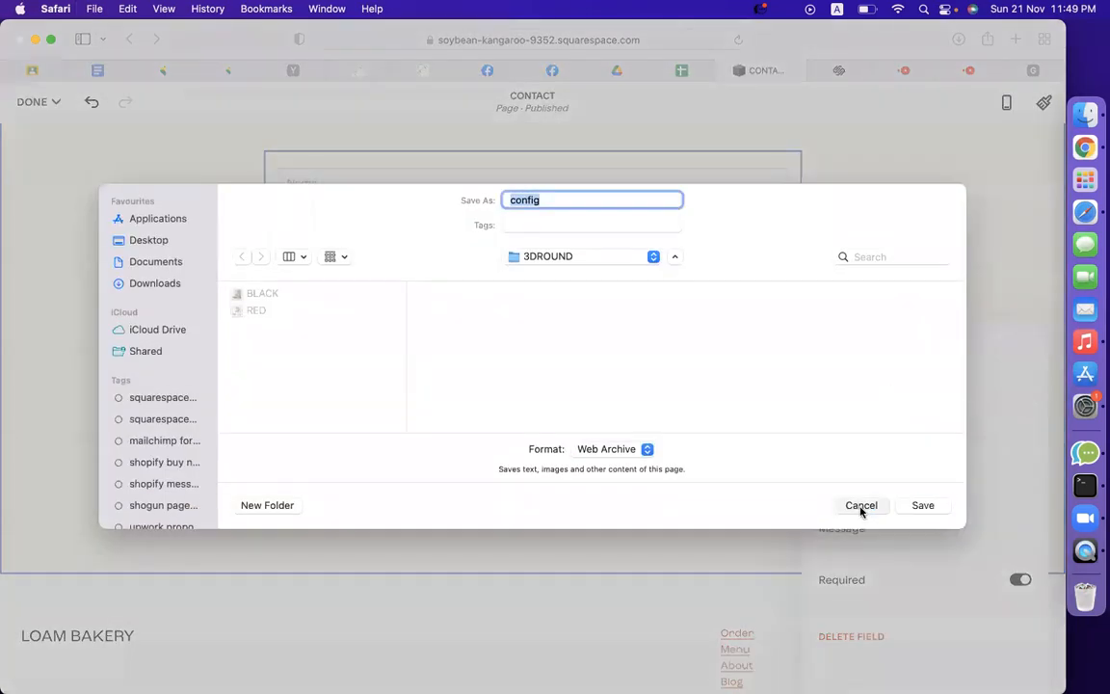
left_click(859, 507)
key("BackSpace")
left_click(819, 344)
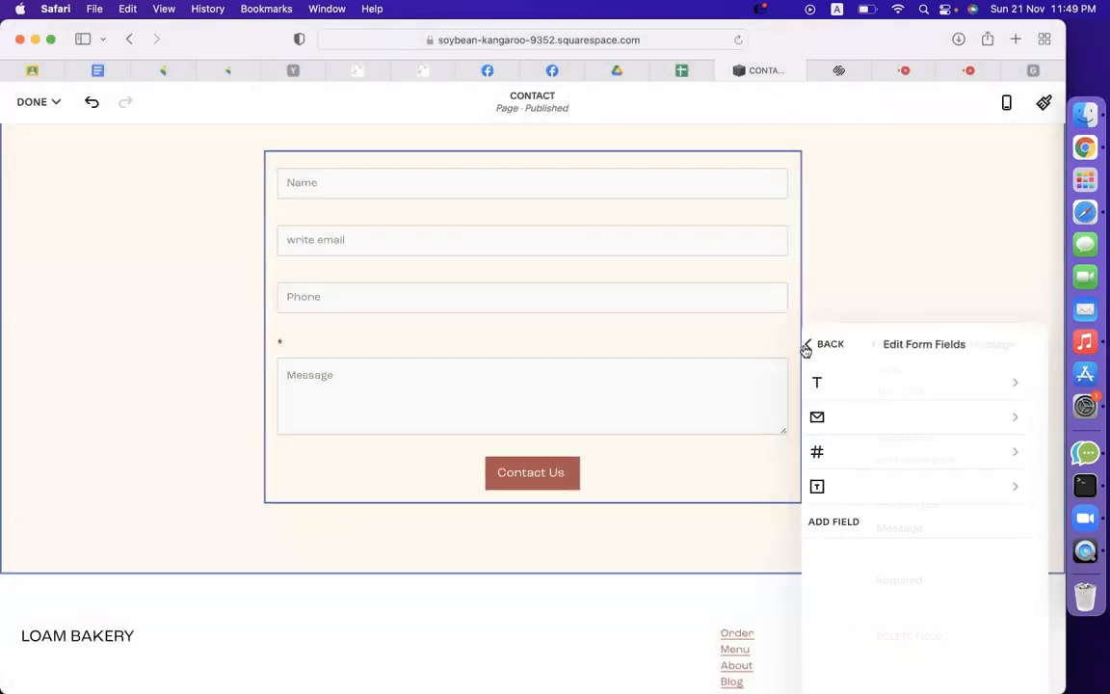
left_click(842, 485)
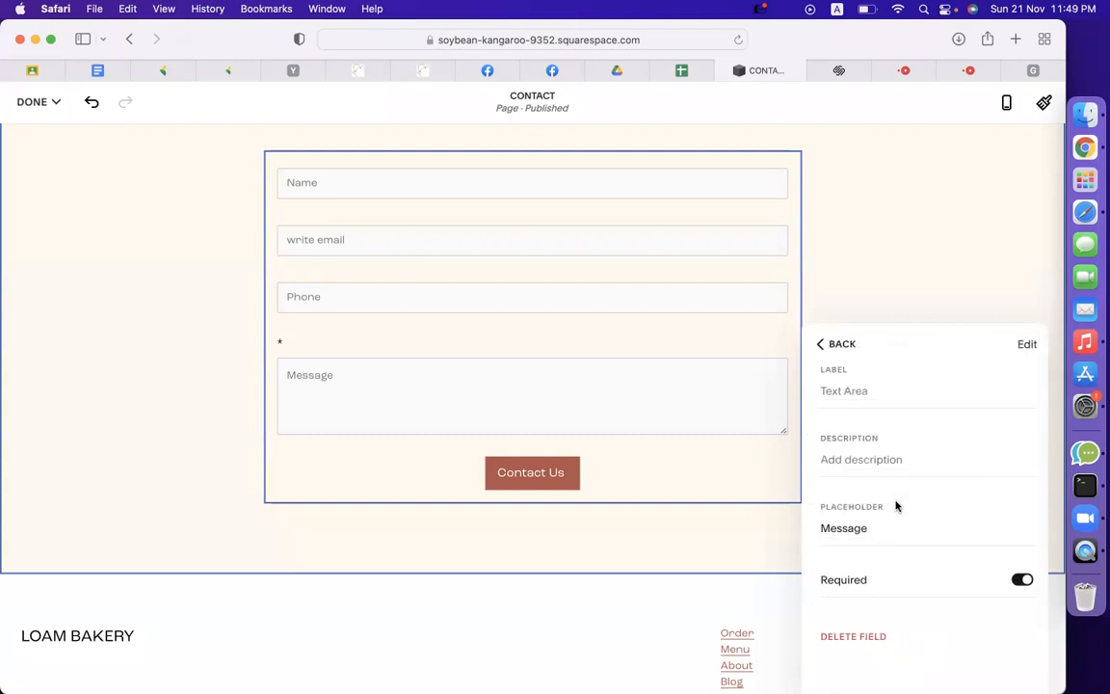
left_click(1017, 580)
left_click(821, 344)
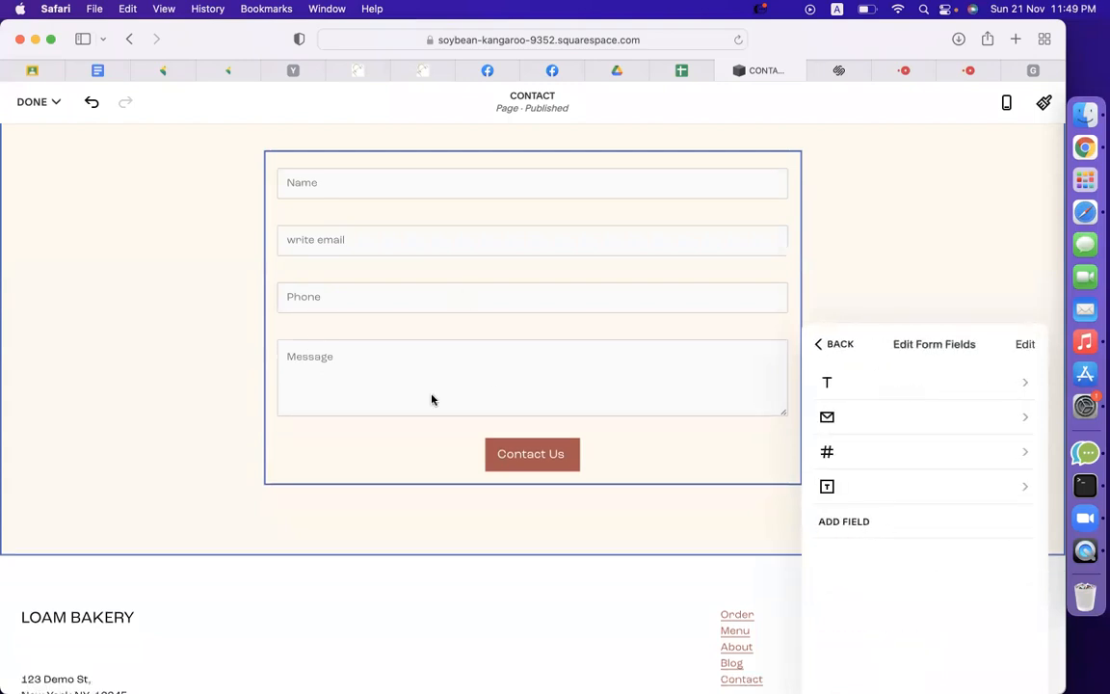
Keep Post-Submit on Message and rewrite the thank-you text ending 'We will contact with you shortly via email.'.
left_click(838, 345)
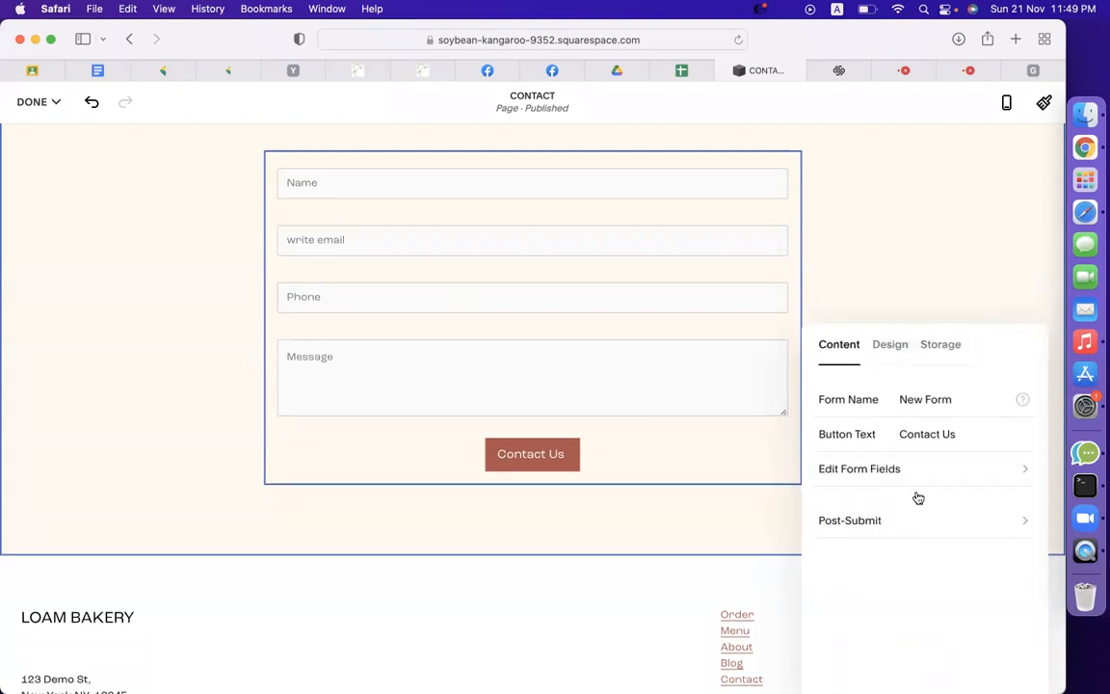
left_click(886, 525)
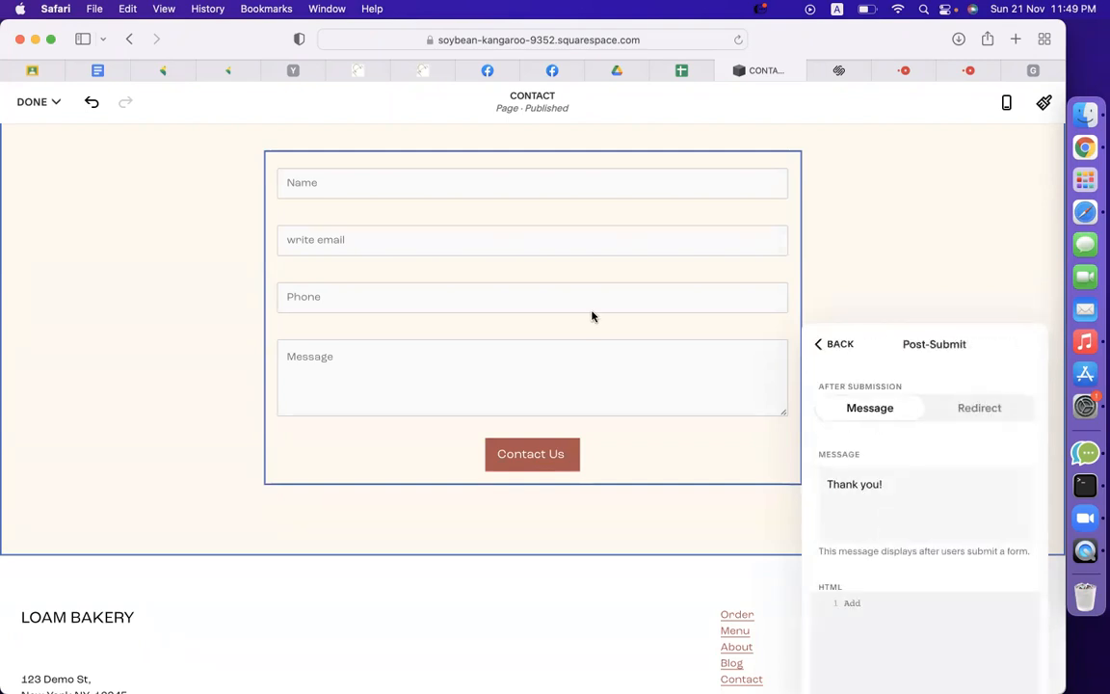
left_click(905, 496)
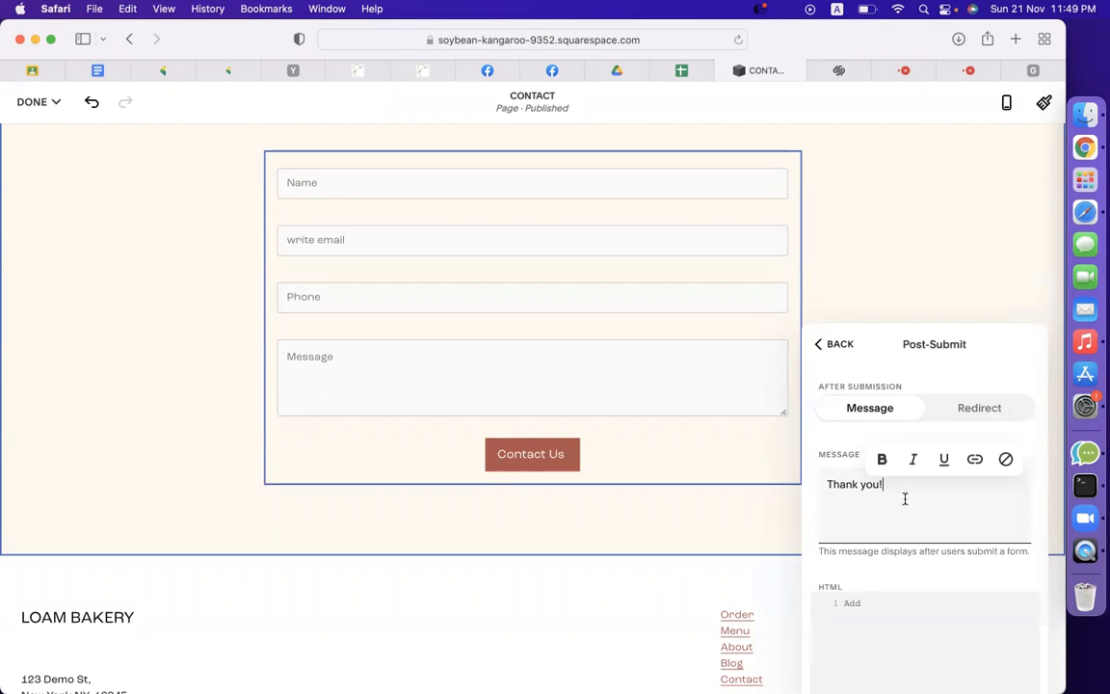
scroll(651, 352, "up", 3)
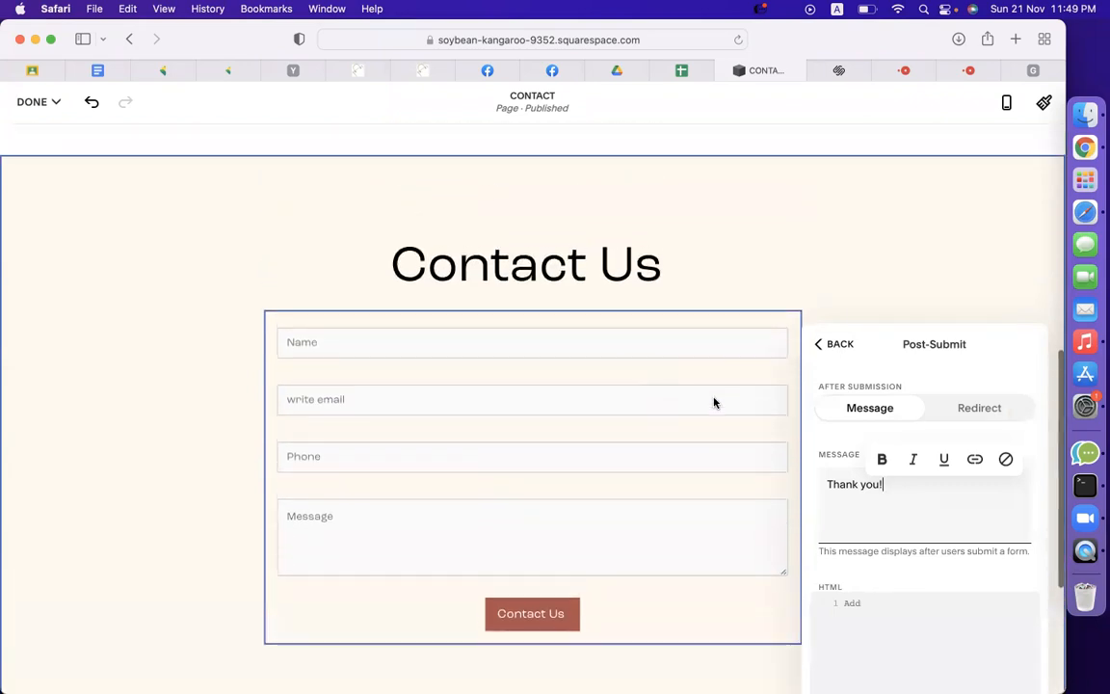
left_click(982, 406)
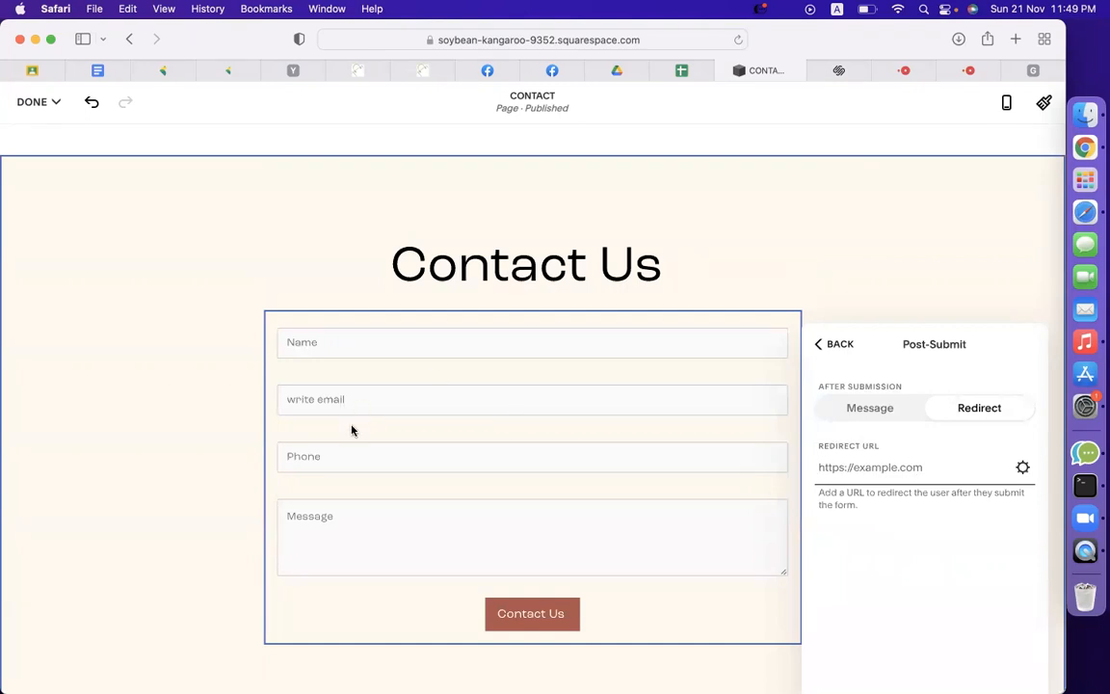
left_click(873, 410)
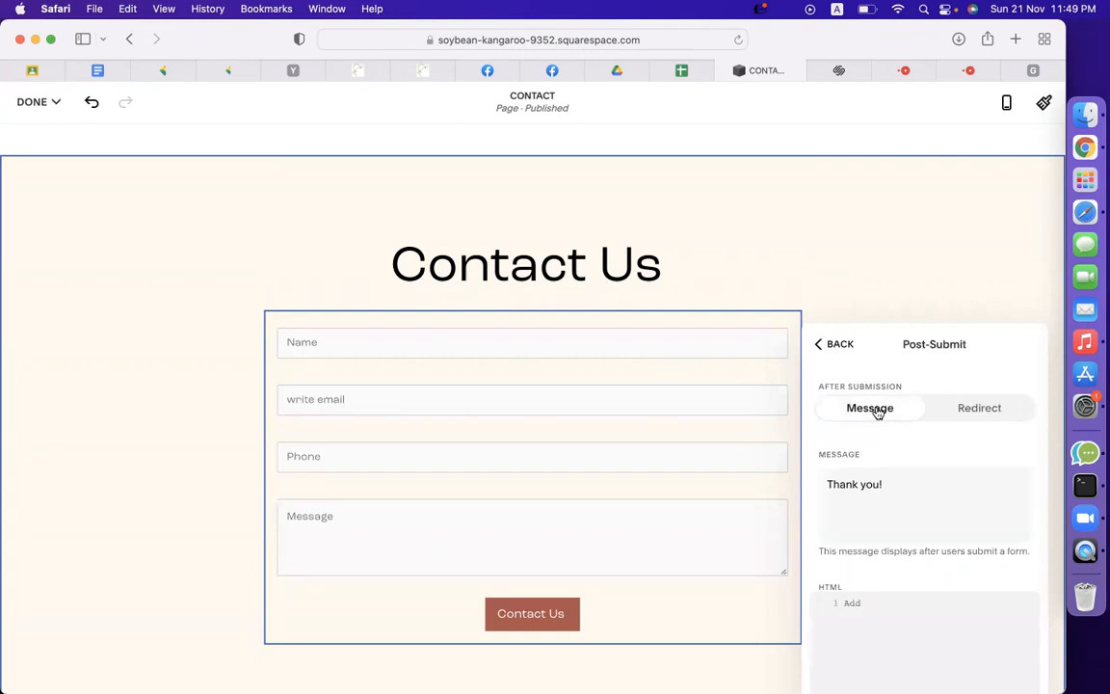
left_click(923, 484)
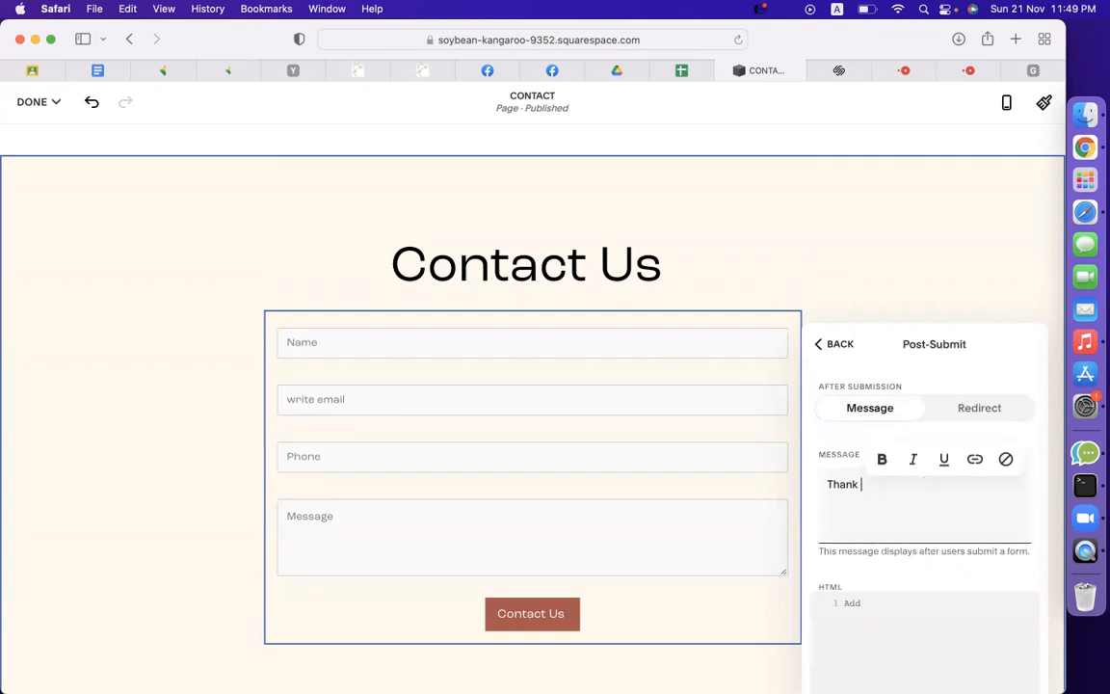
type("for contacting us ! We will co")
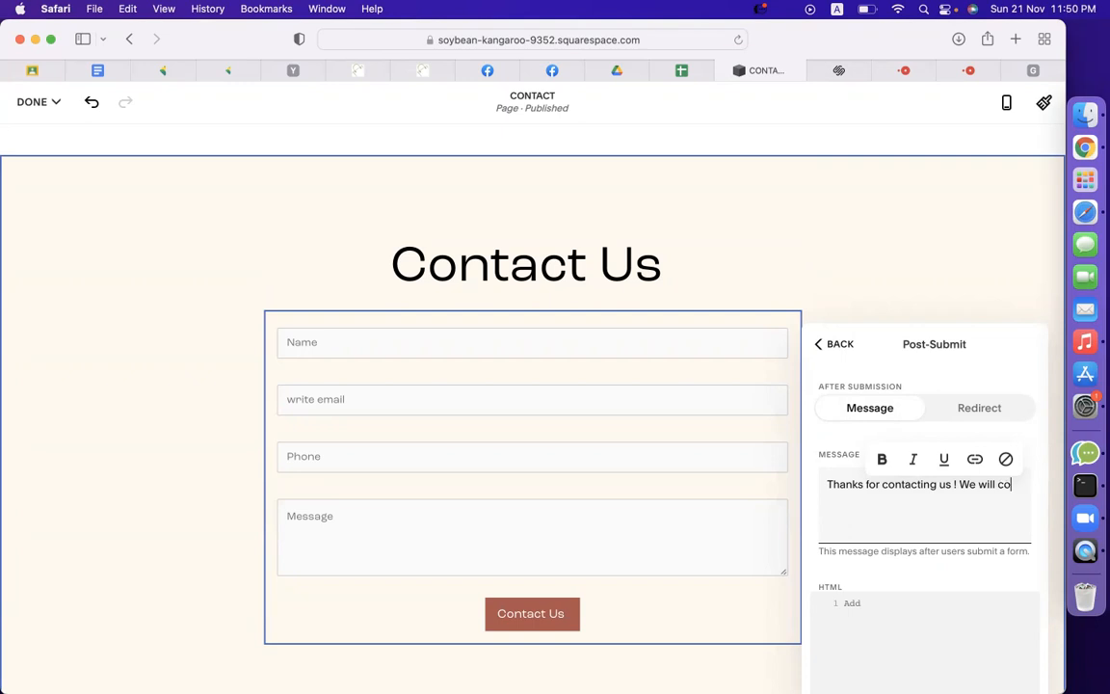
type("ntact with you")
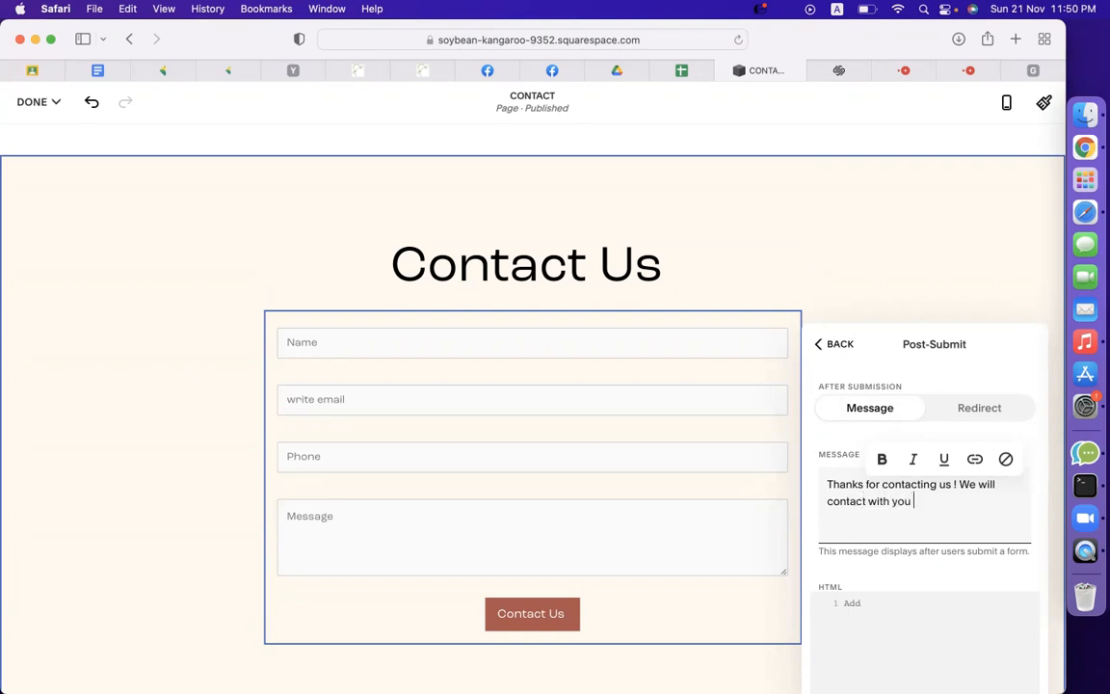
type(" shortly via email.")
left_click(925, 613)
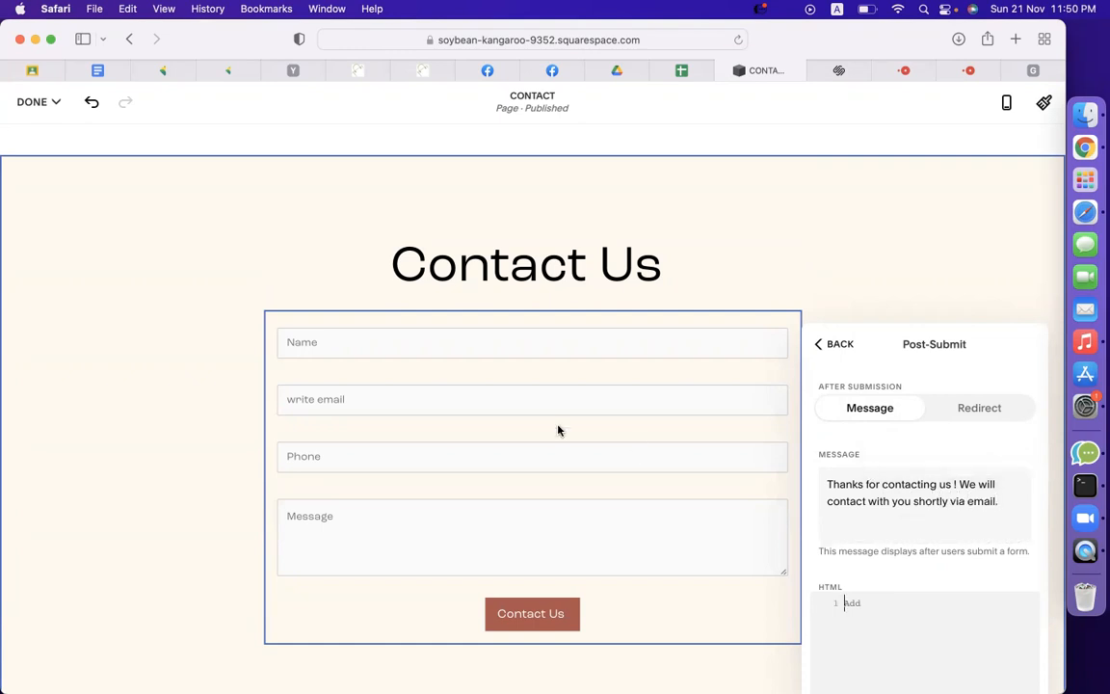
left_click(832, 345)
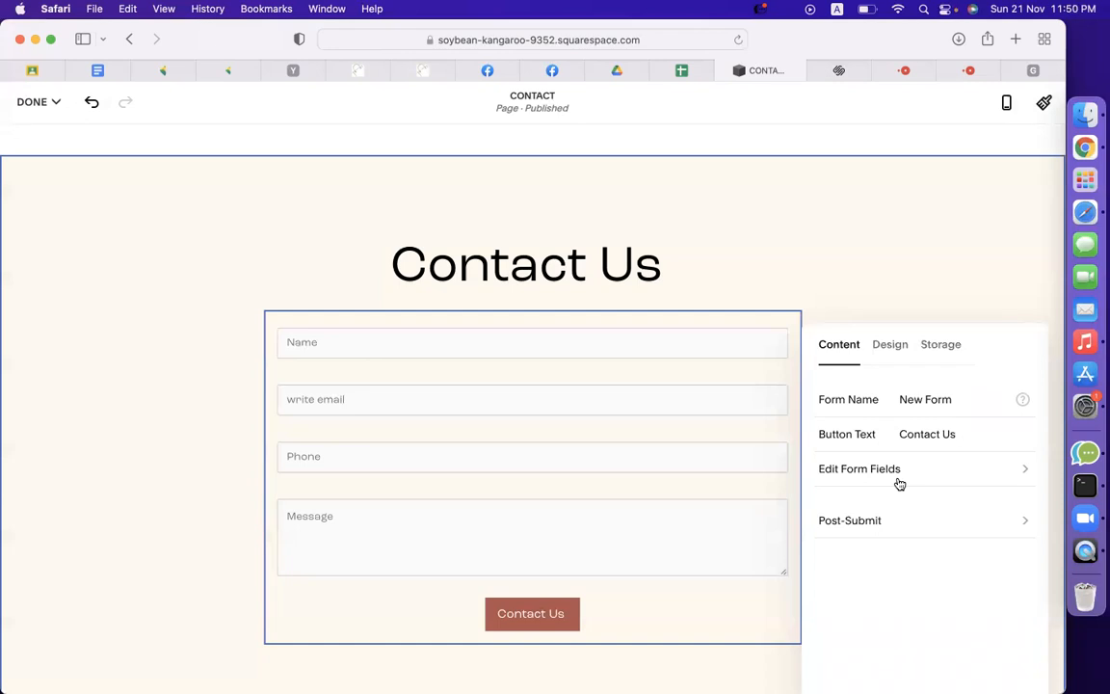
Browse the form's Design, Storage and Content options, closing and reopening the form settings.
left_click(887, 347)
left_click(944, 348)
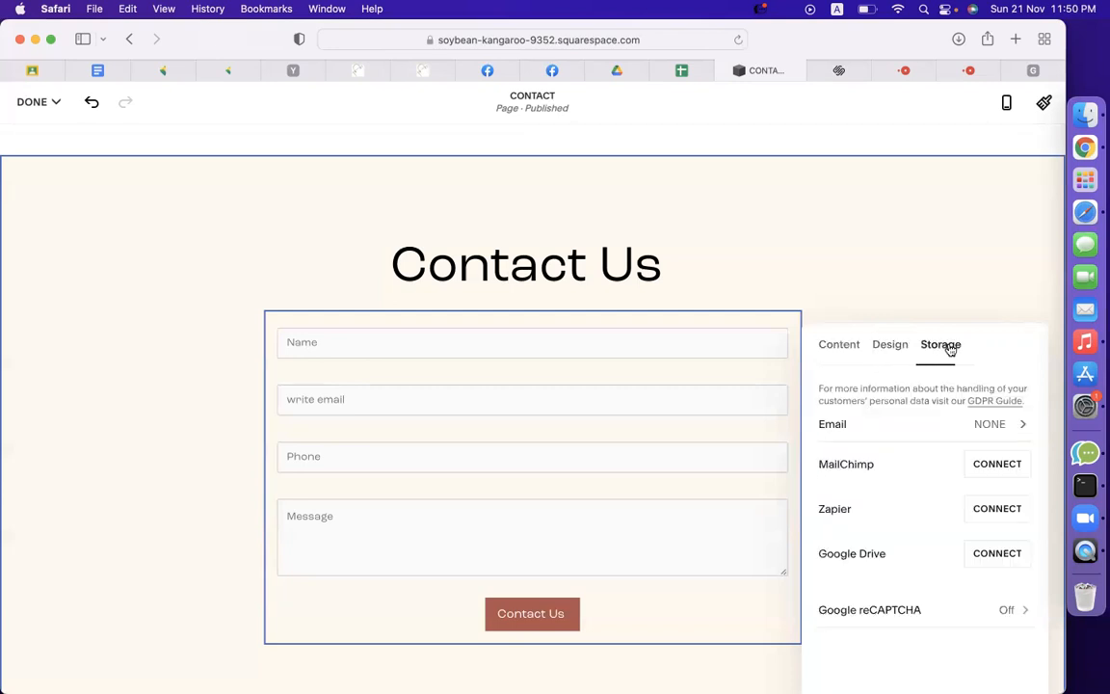
double_click(847, 462)
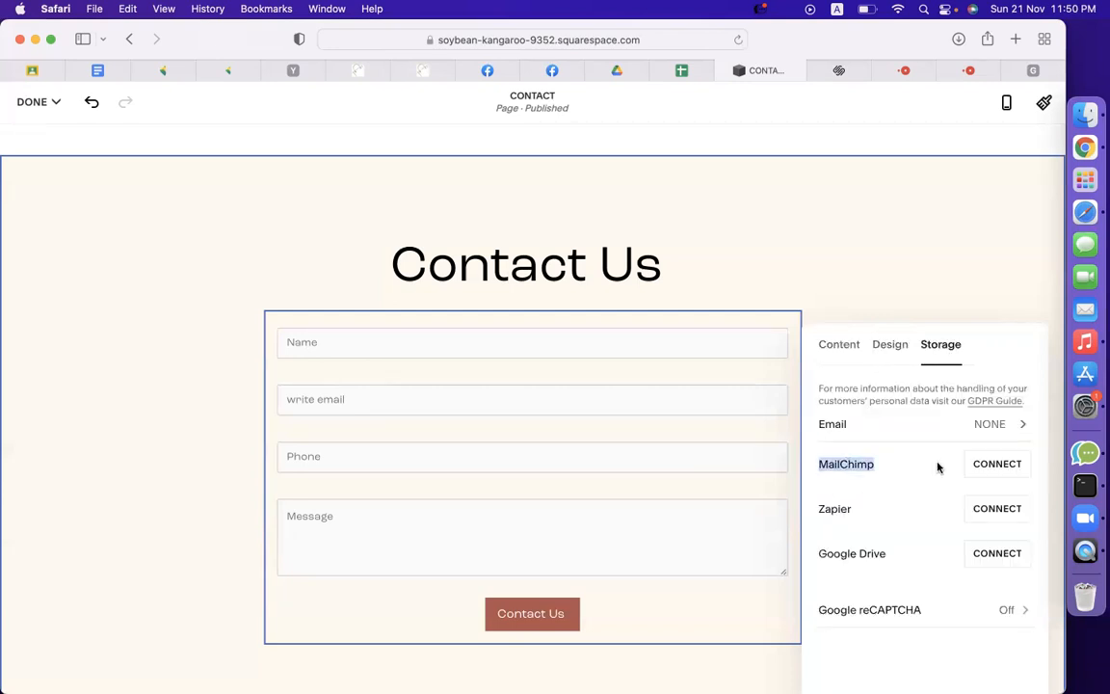
left_click(838, 347)
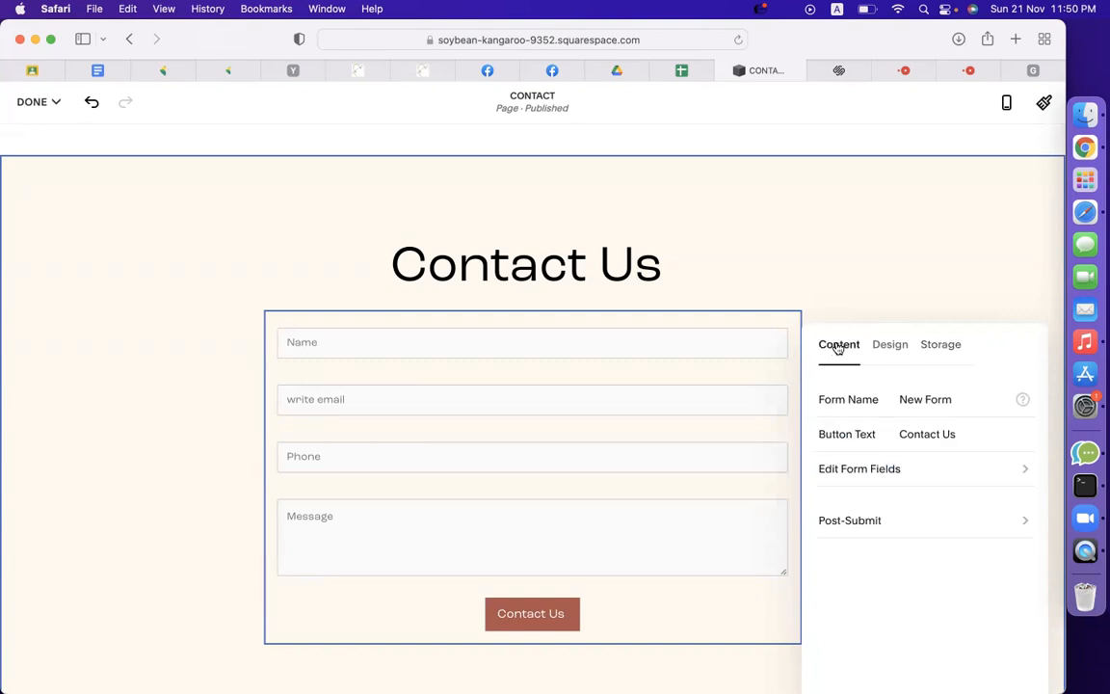
left_click(931, 354)
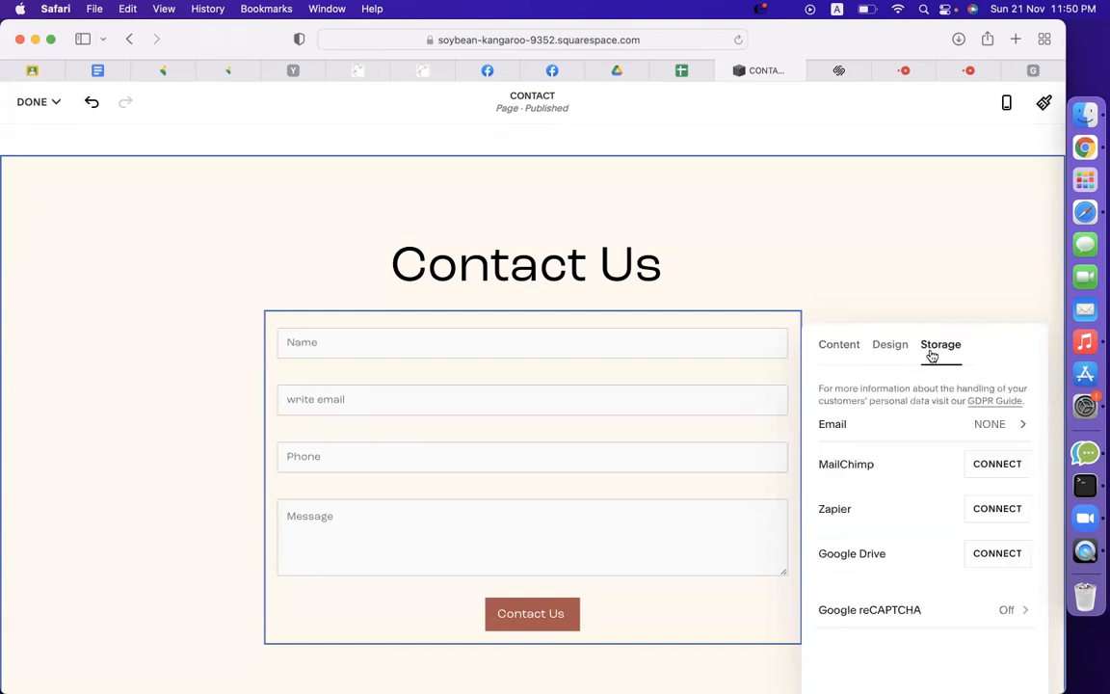
left_click(838, 342)
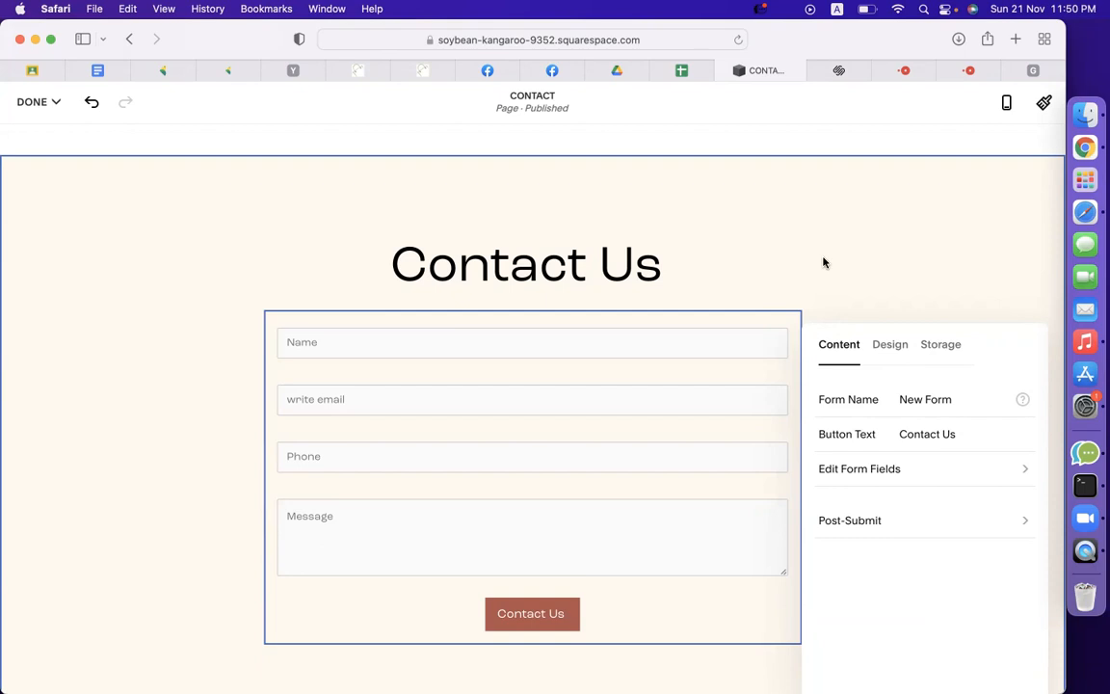
left_click(858, 228)
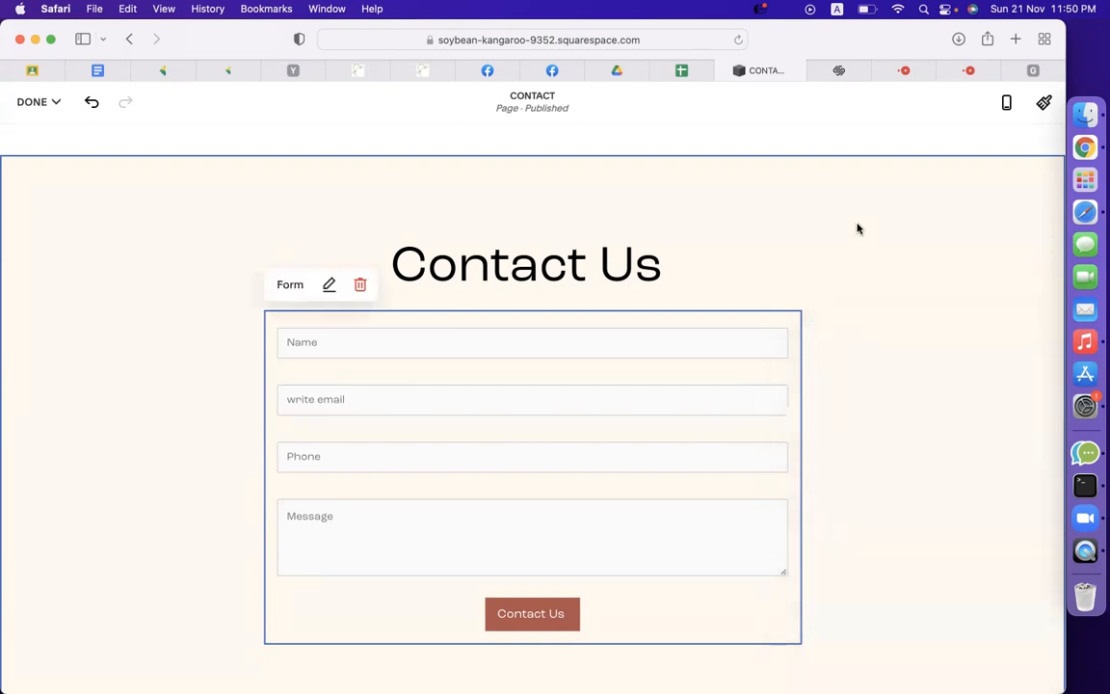
left_click(329, 285)
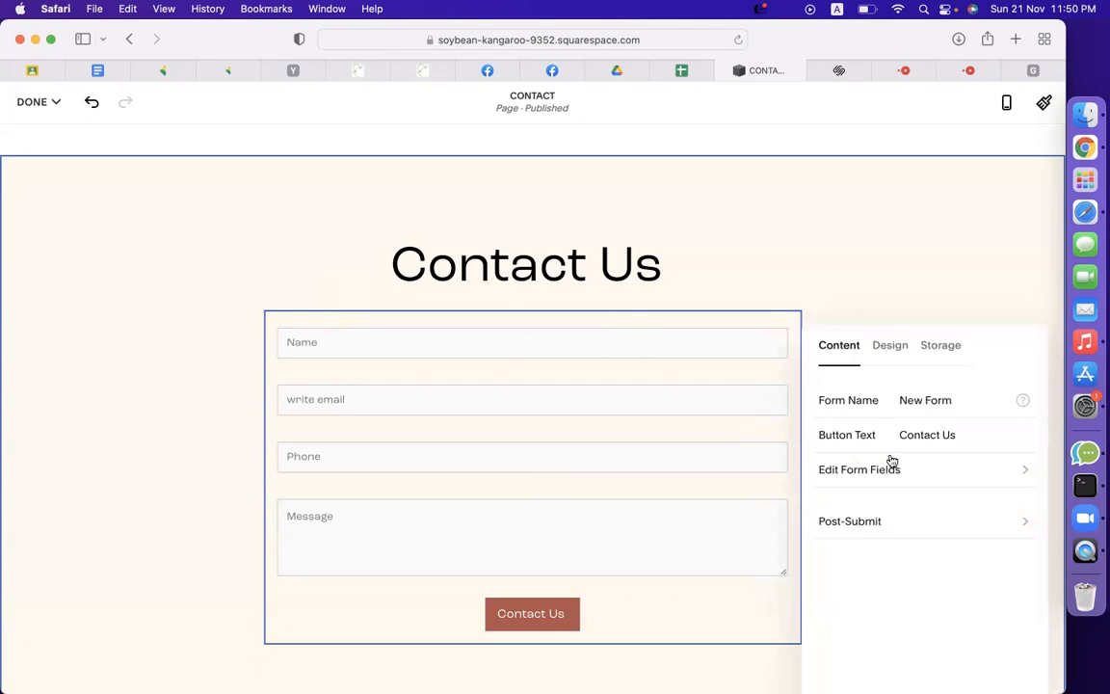
left_click(897, 355)
left_click(927, 352)
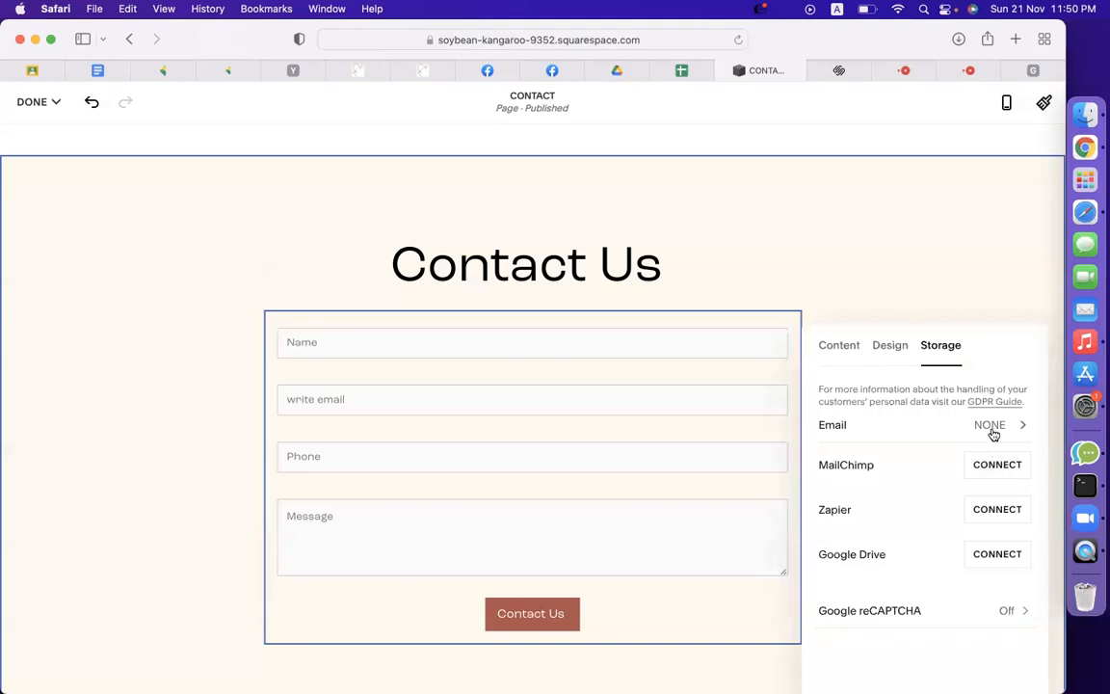
Enter the owner's notification e-mail address under Email storage, correcting a mistyped digit.
left_click_drag(886, 391, 1019, 389)
left_click_drag(848, 400, 954, 396)
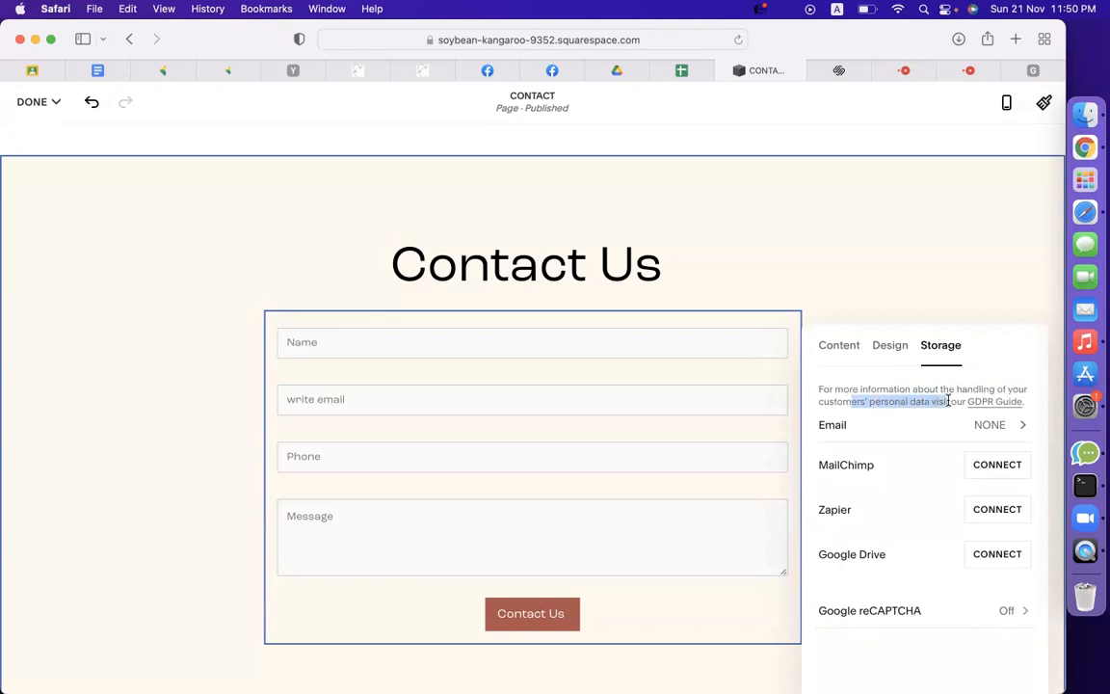
left_click(990, 425)
left_click(945, 403)
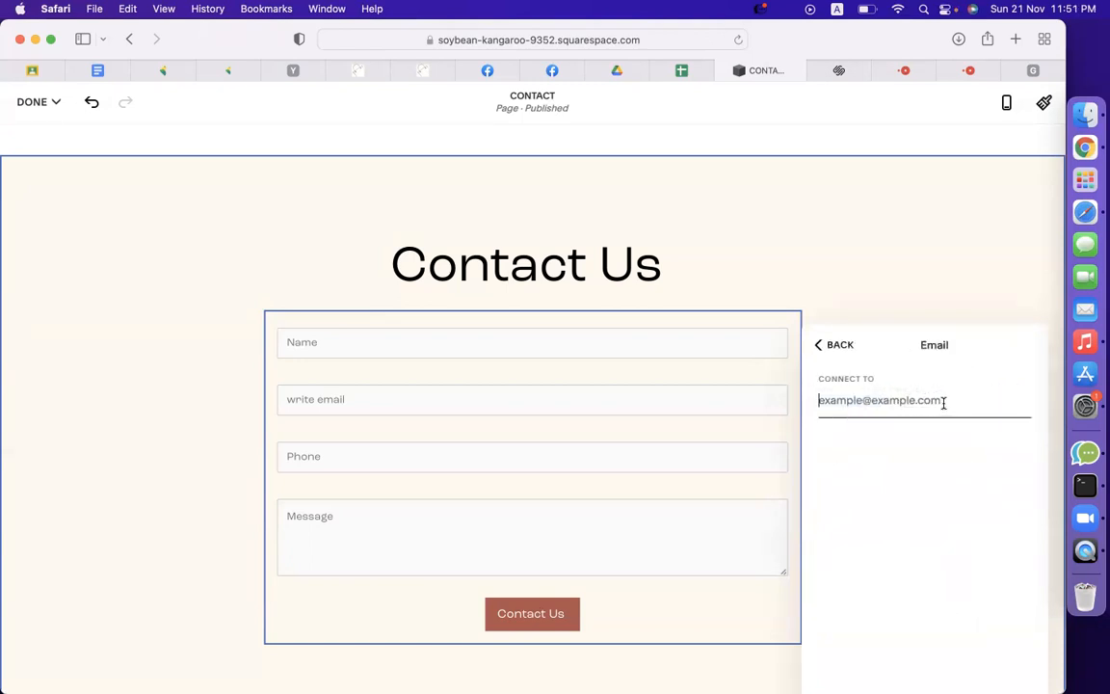
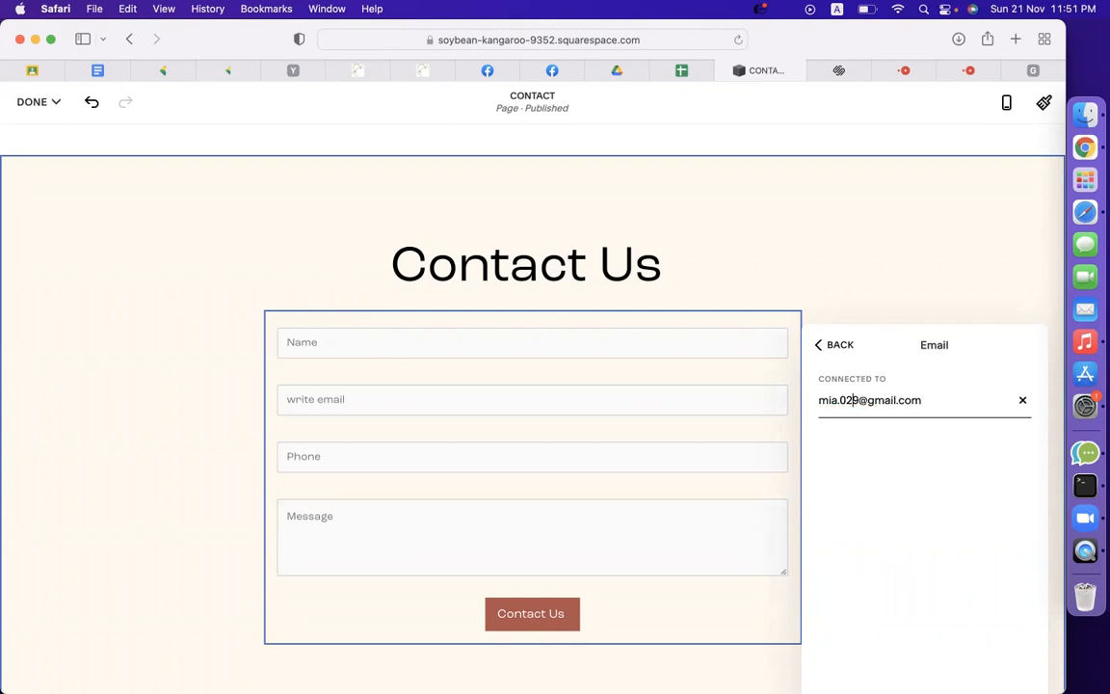
left_click(835, 347)
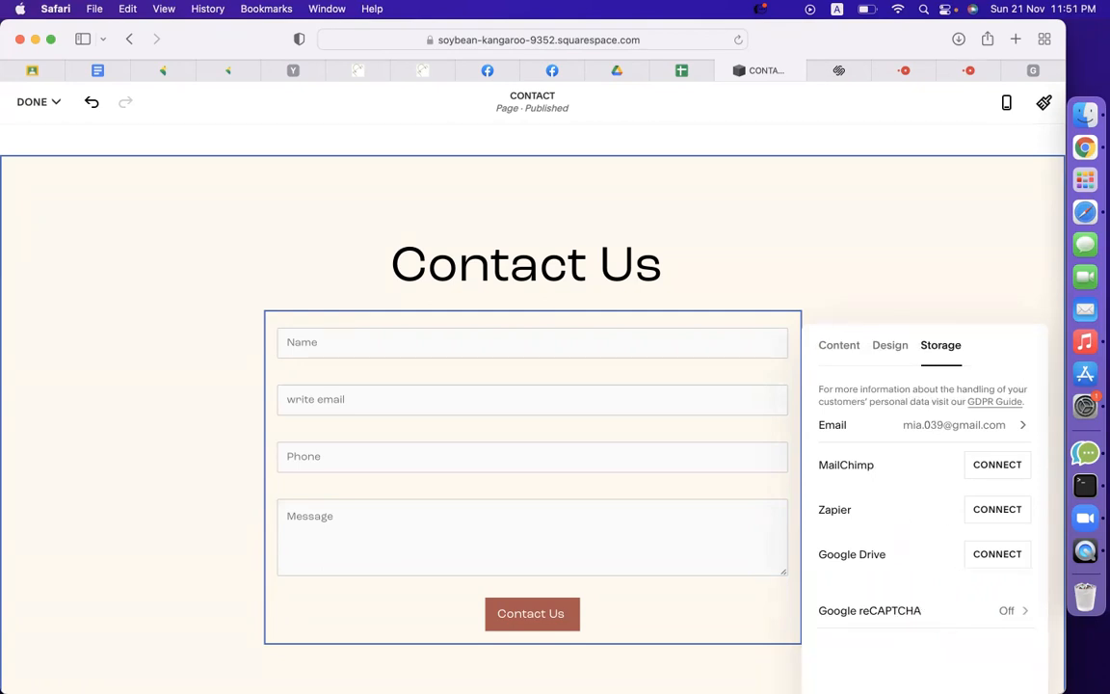
Connect Google Drive with the Google account, grant access, and name the spreadsheet 'sqsp contact list'.
left_click(998, 555)
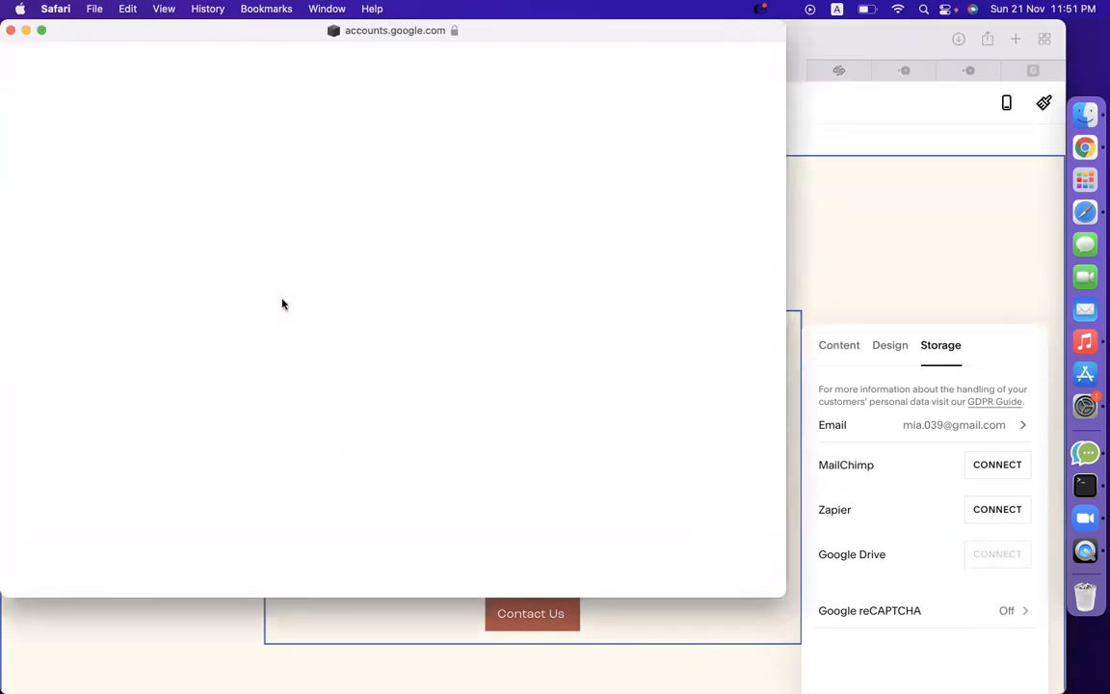
left_click(343, 282)
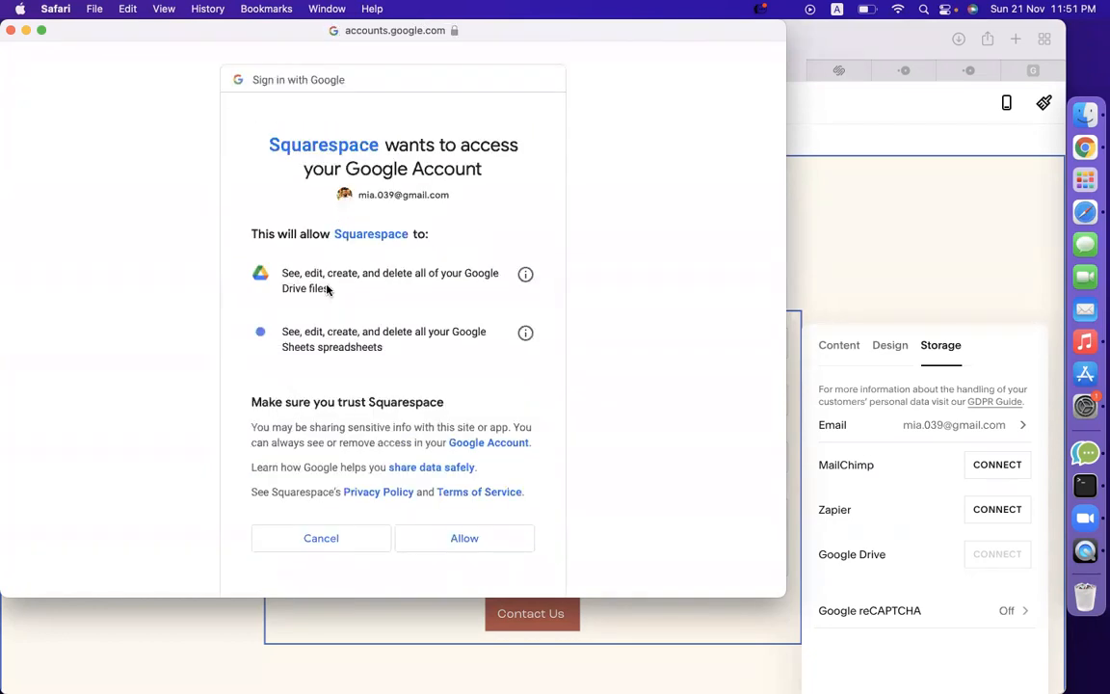
left_click(434, 531)
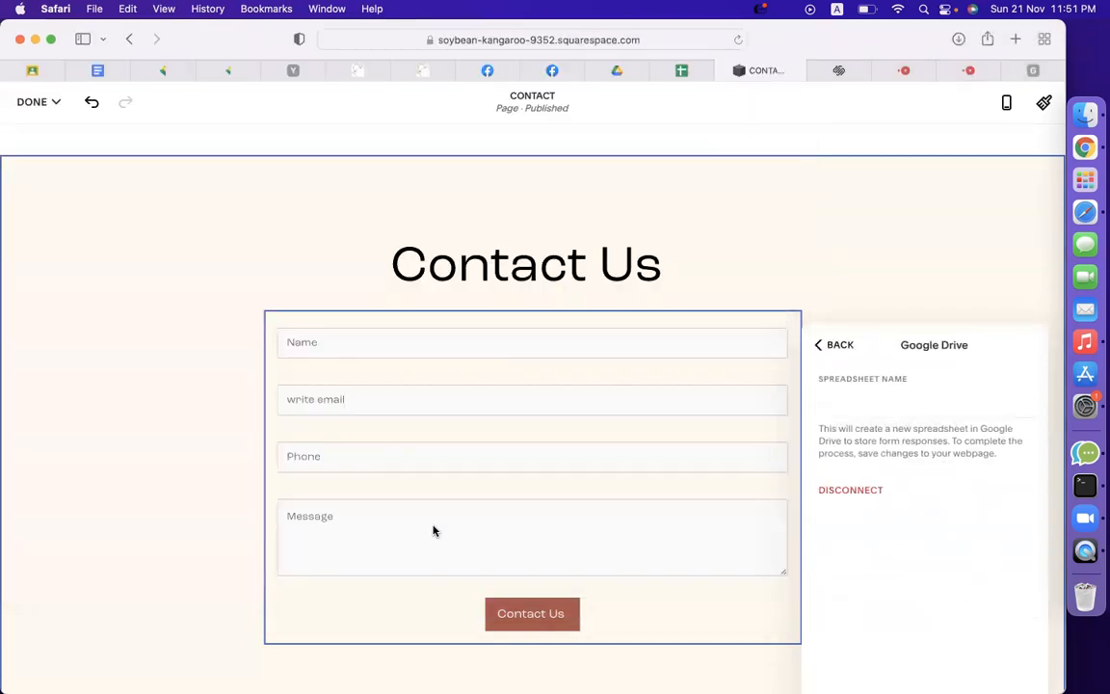
left_click(846, 401)
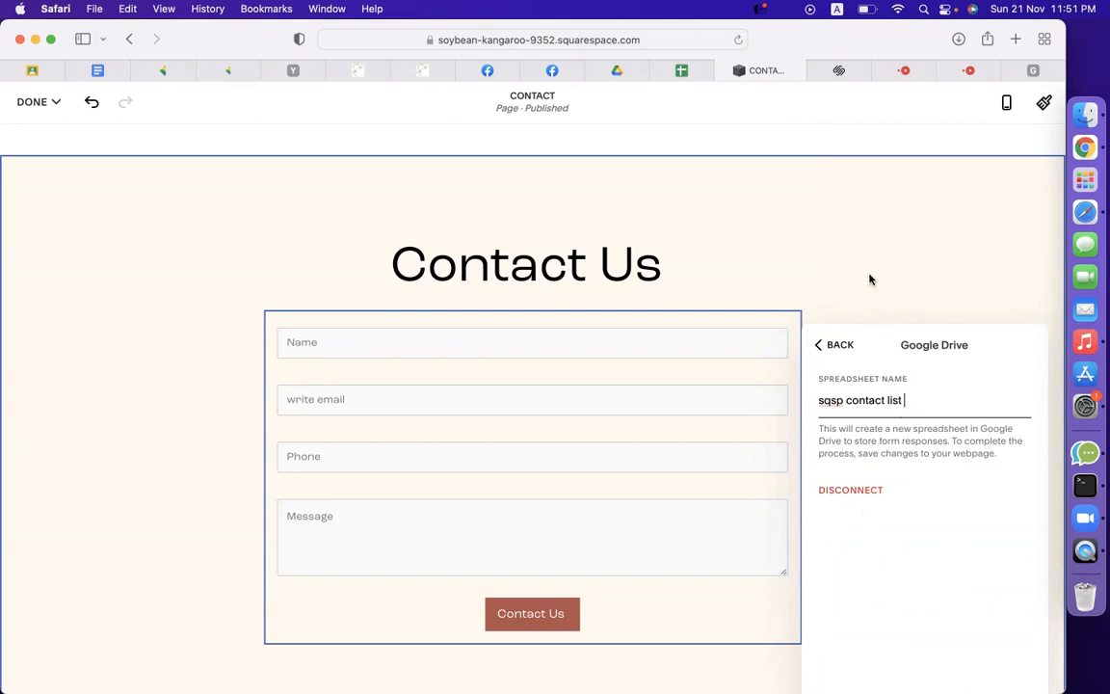
left_click(41, 101)
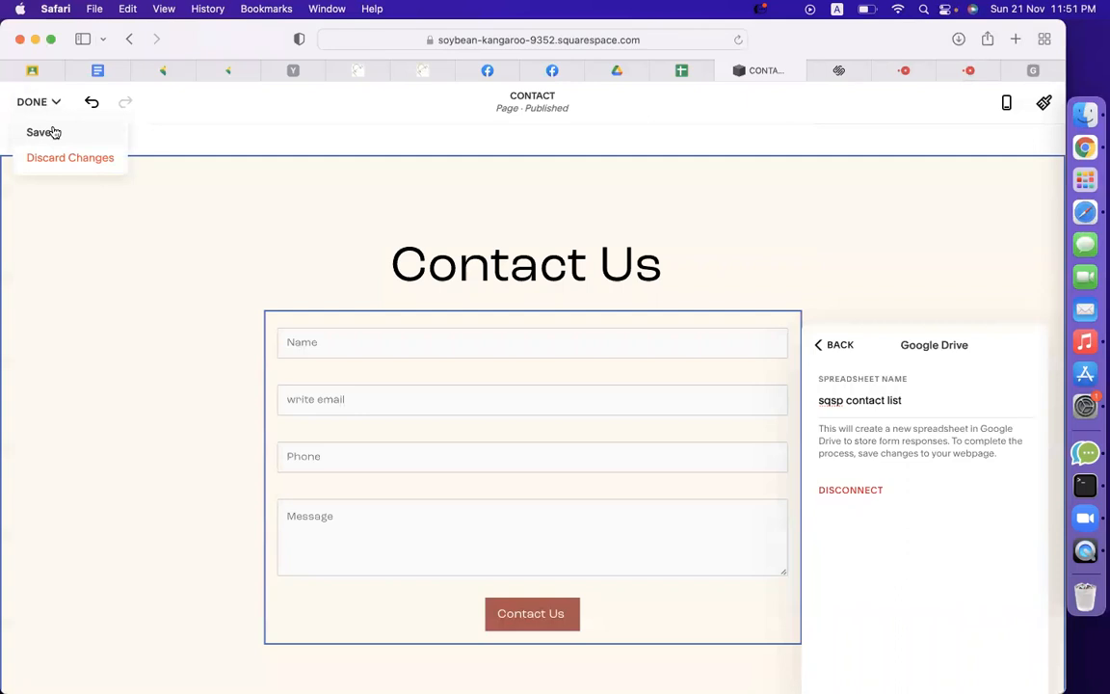
Save the form settings and view the live Contact page.
left_click(55, 133)
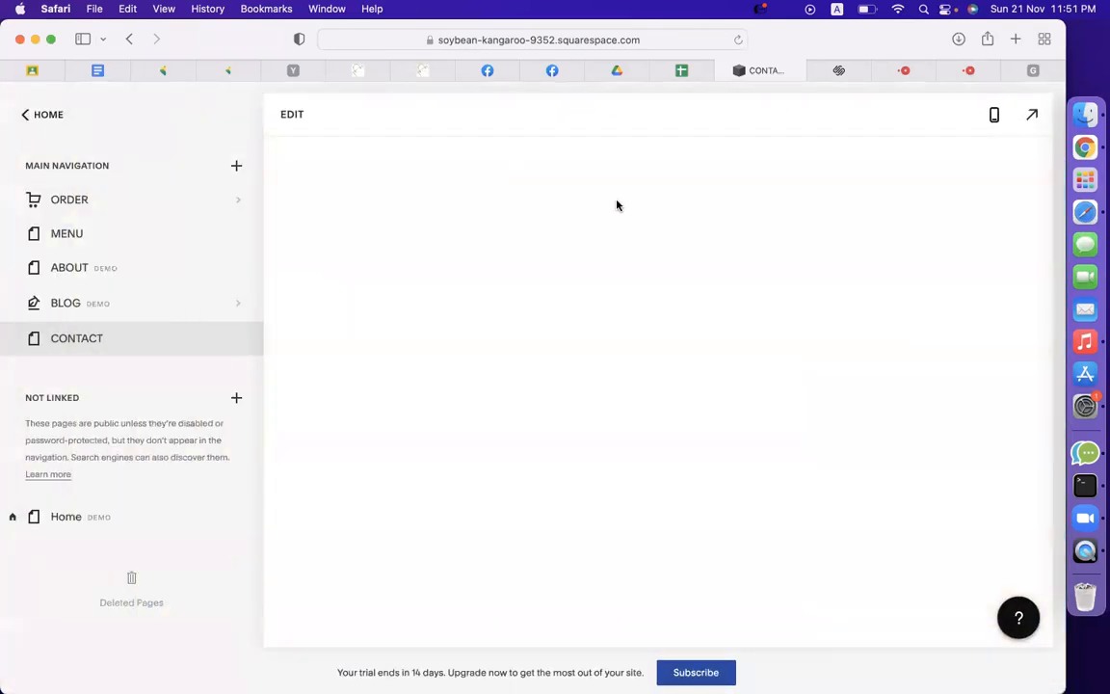
left_click(1033, 112)
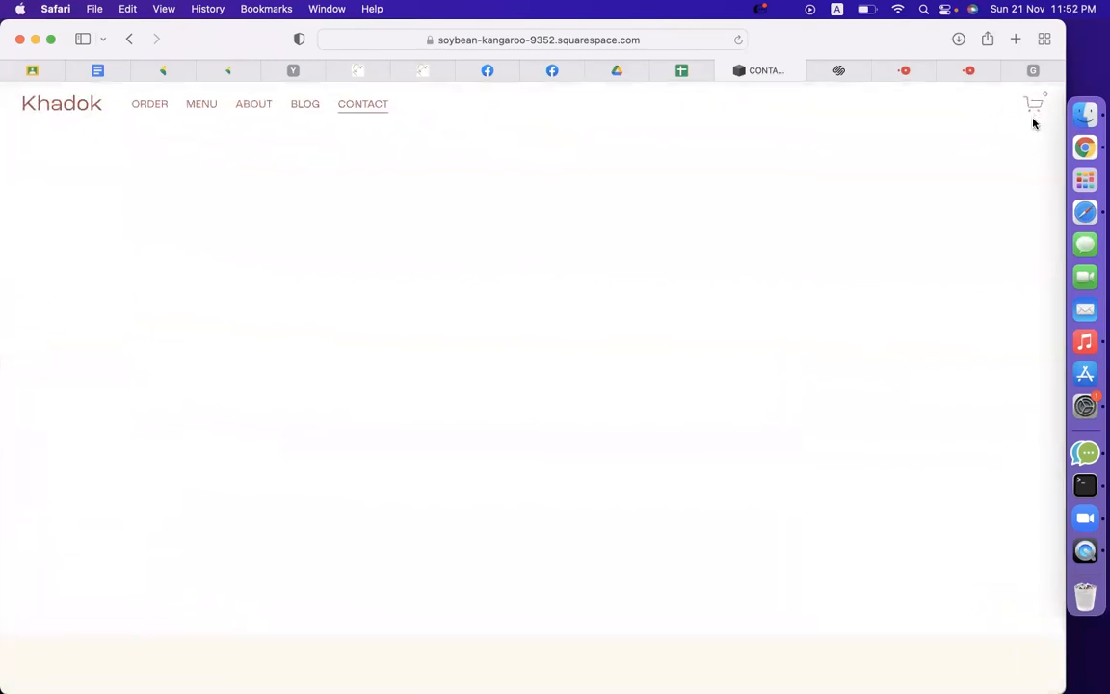
scroll(860, 351, "down", 10)
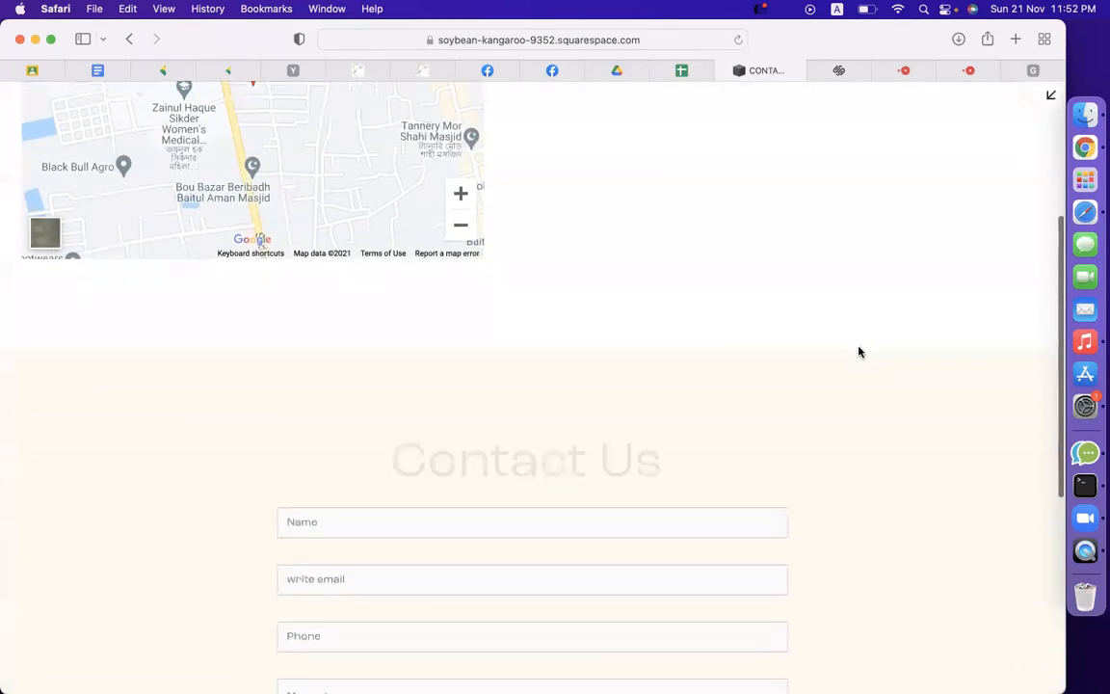
Submit a test entry (name, email, phone, message 'hi') through the Contact Us form.
left_click(723, 319)
type("minhaz")
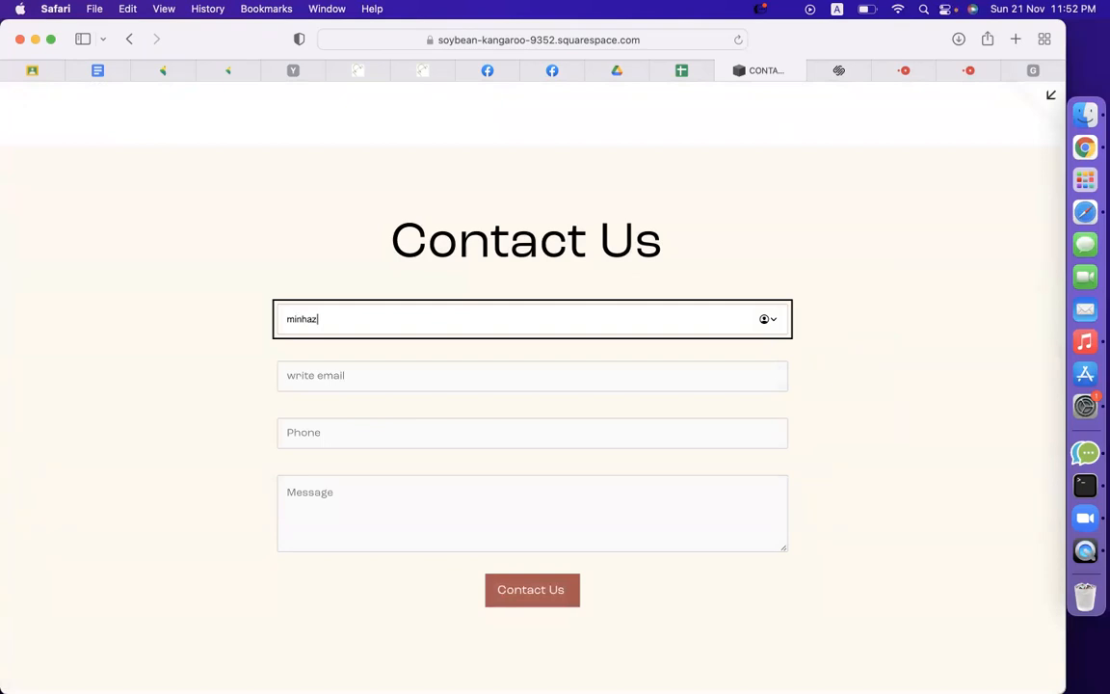
key("Tab")
type("m")
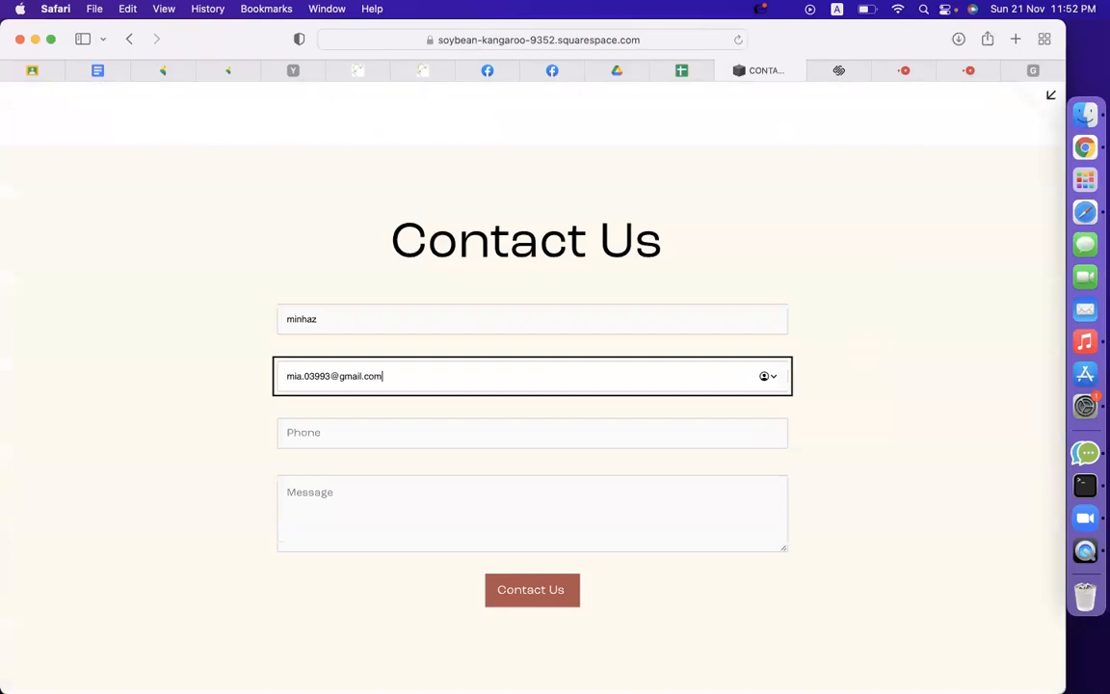
key("Tab")
type("018")
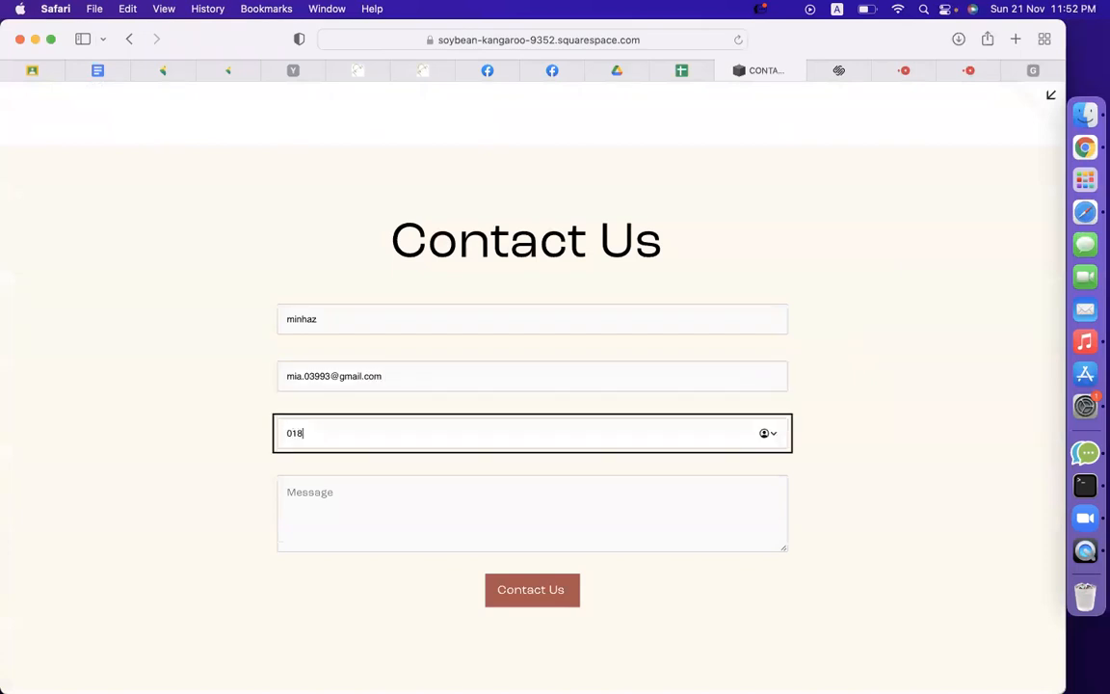
key("Tab")
type("hi")
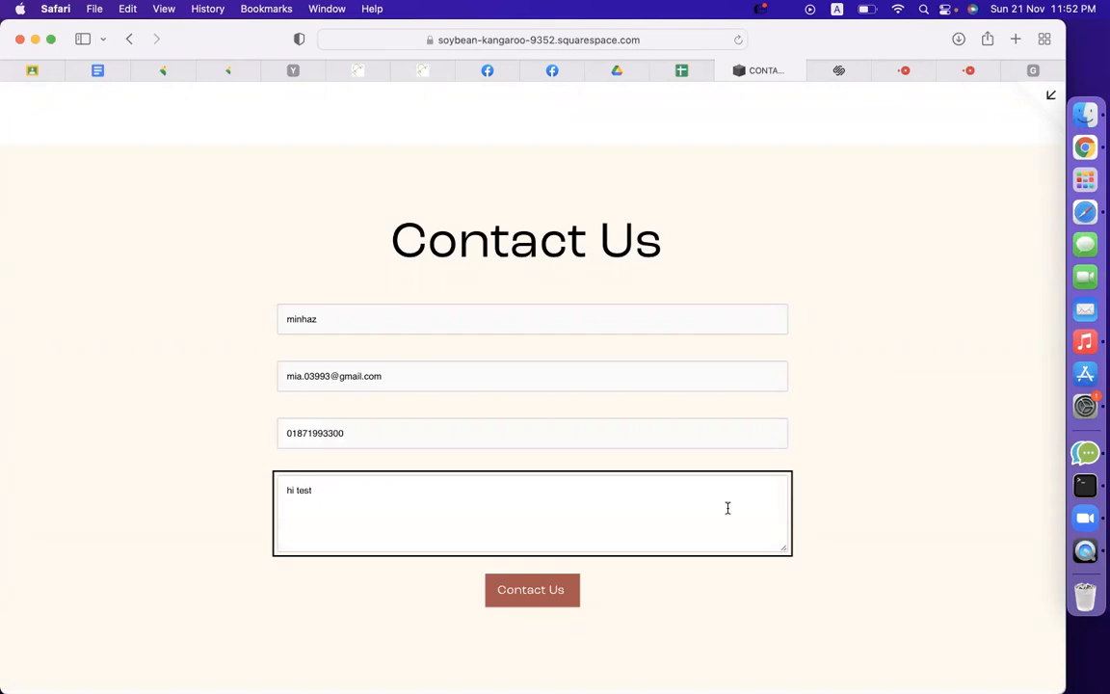
left_click(545, 597)
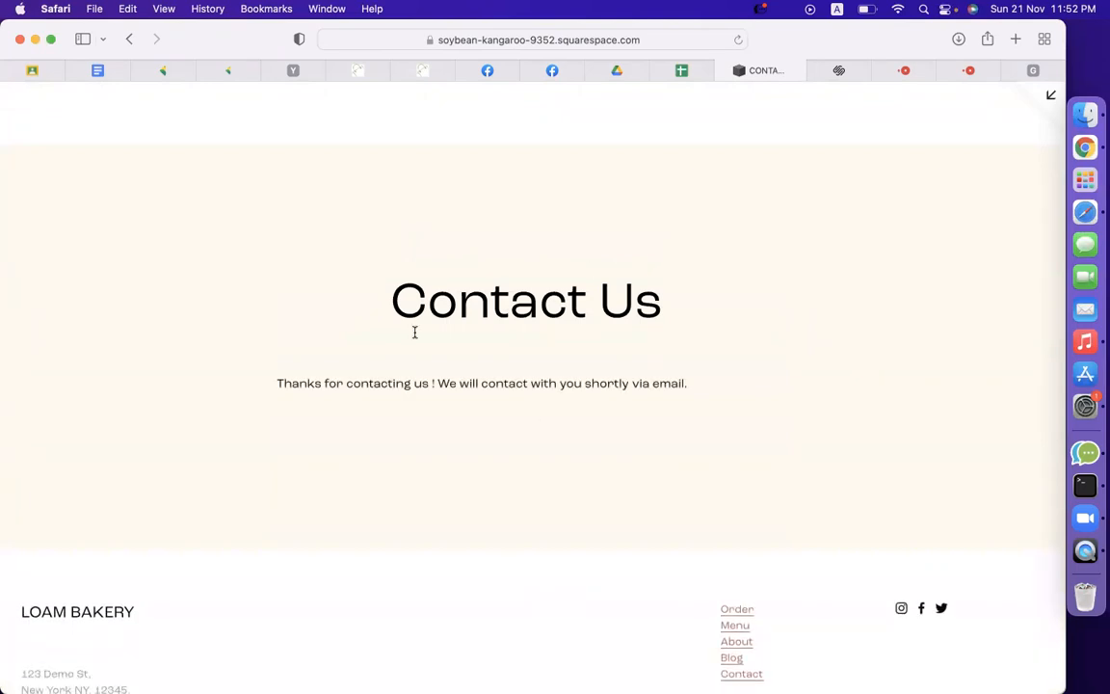
double_click(339, 382)
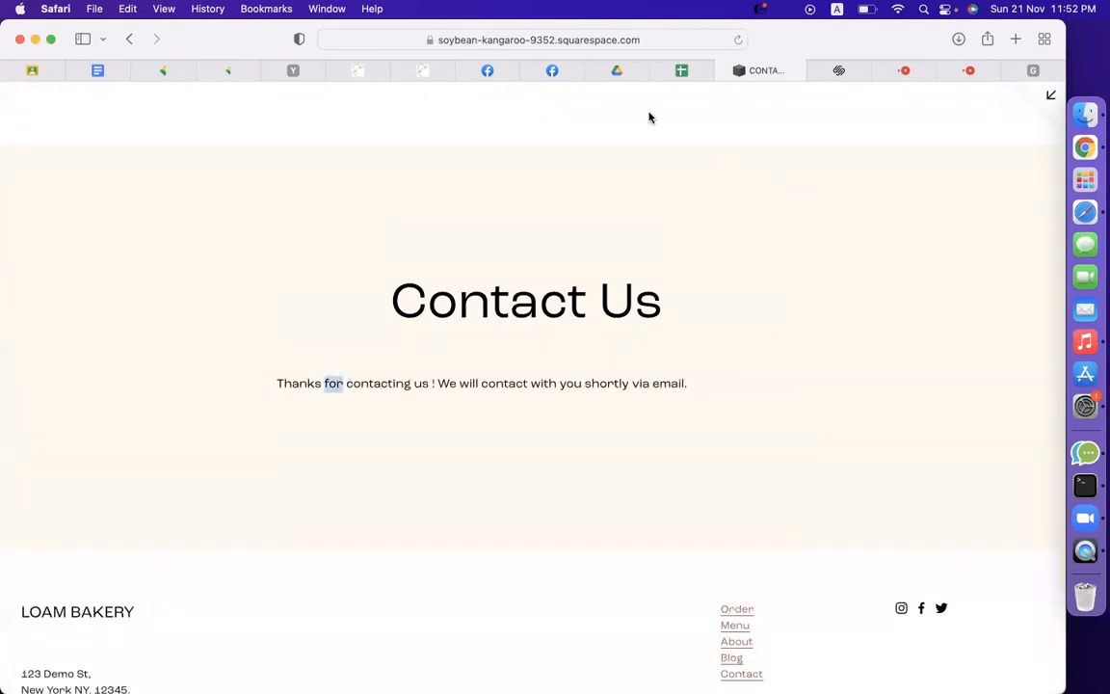
left_click(617, 71)
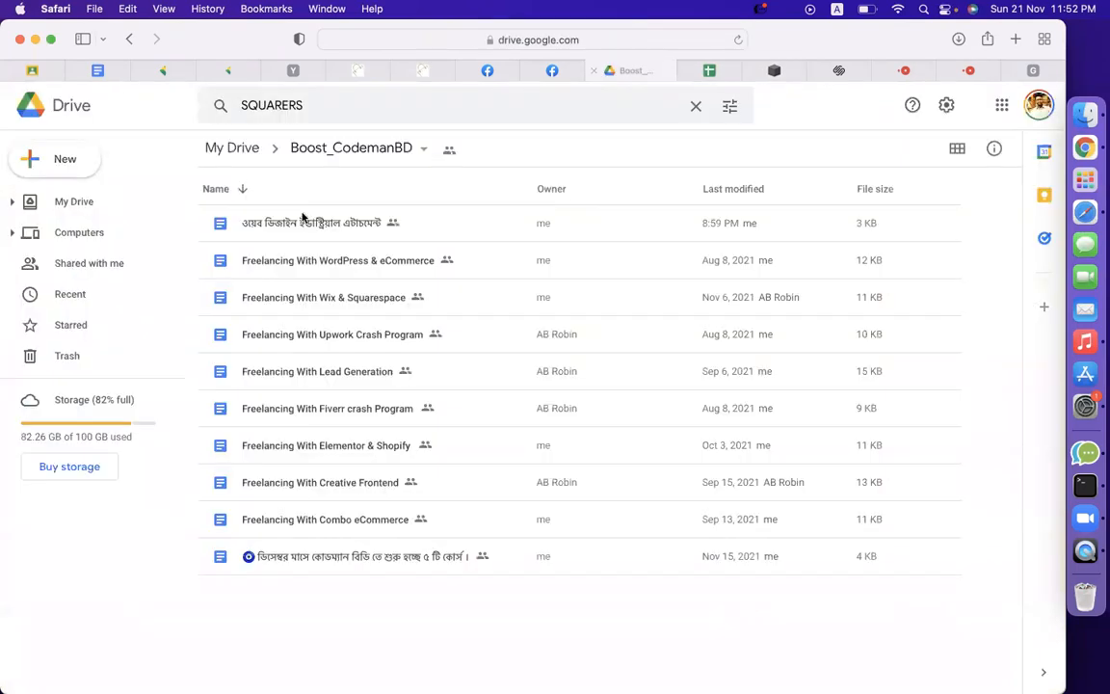
Reload My Drive and open the new 'sqsp contact list' spreadsheet from Suggested.
left_click(81, 200)
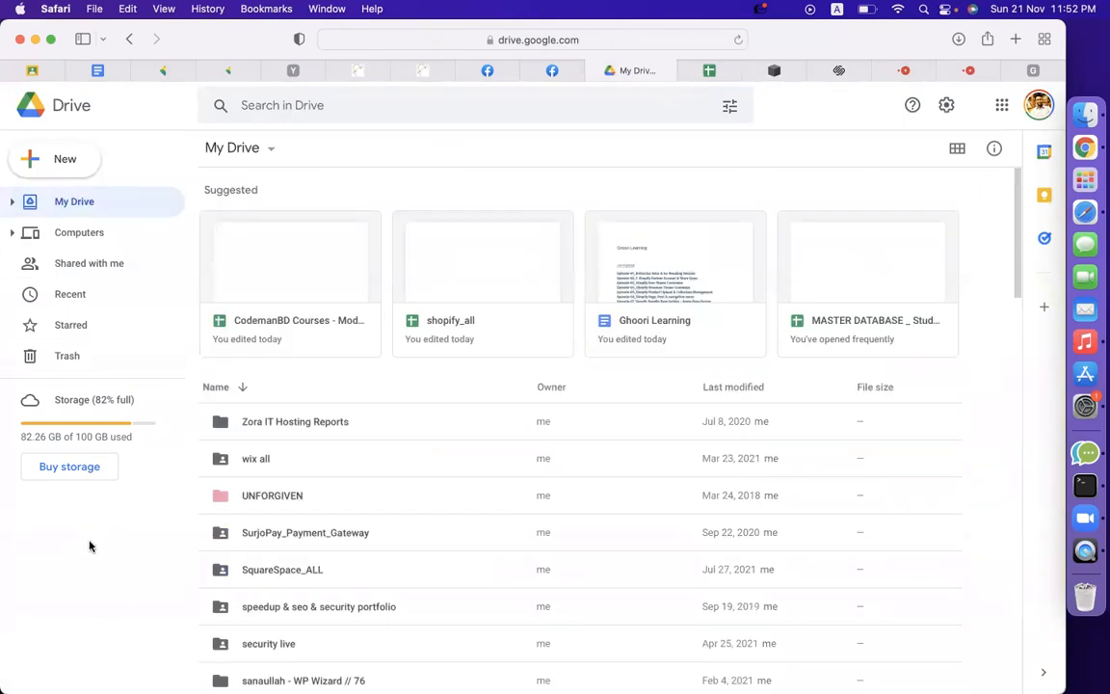
left_click(722, 42)
key("Return")
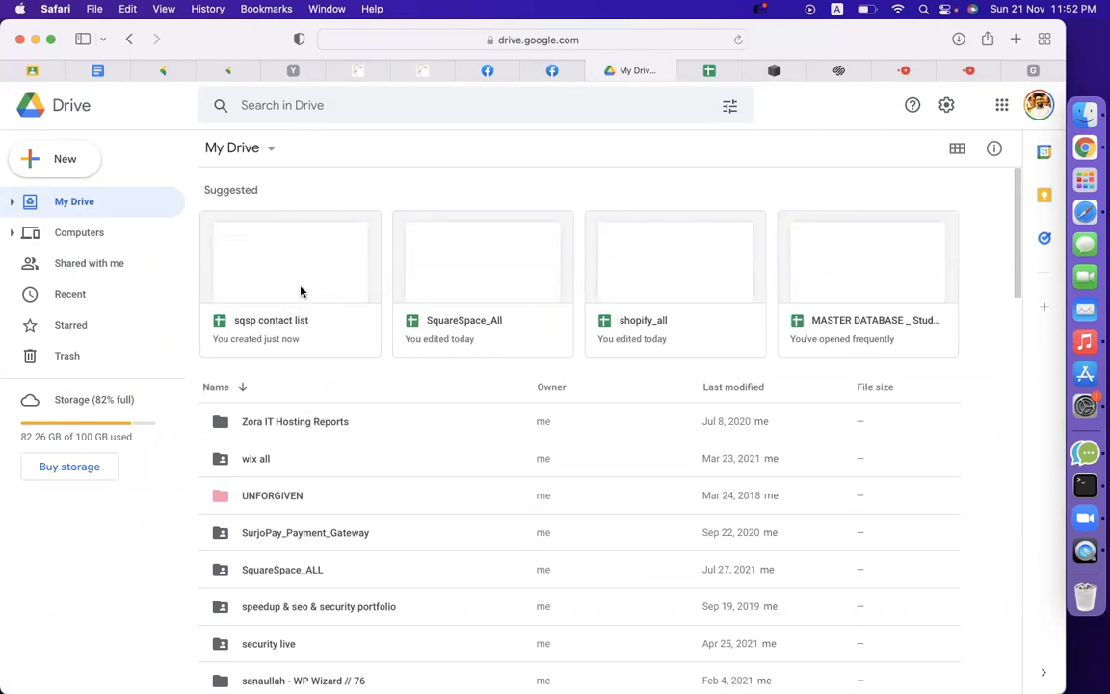
double_click(300, 291)
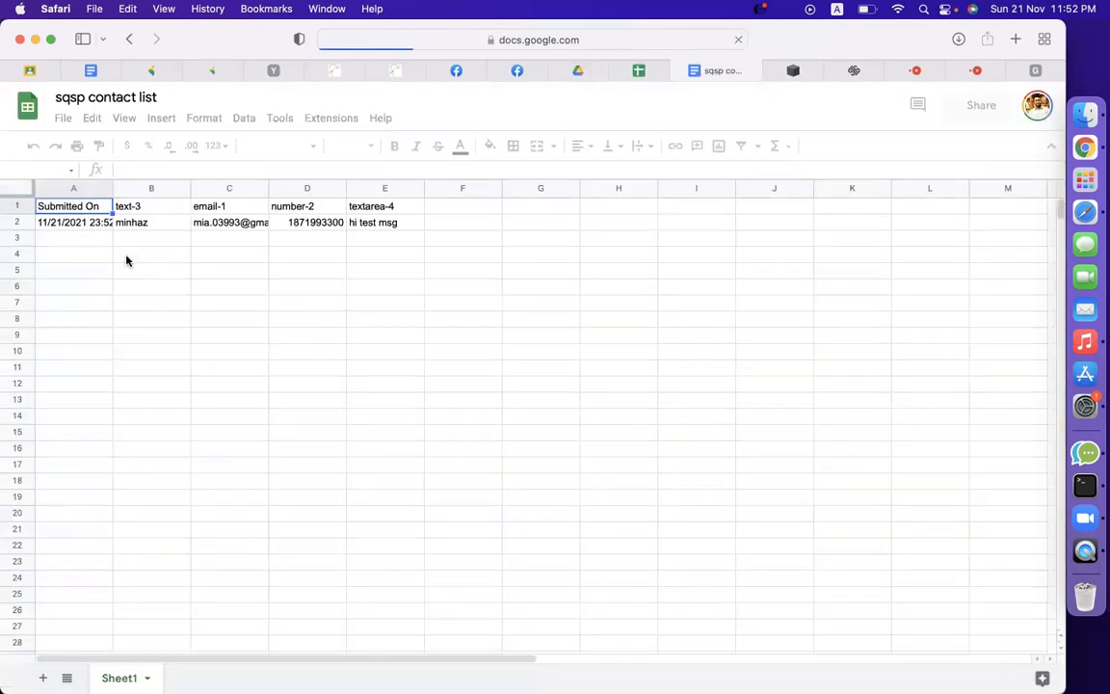
Check that the test submission appears in row 2 of sqsp contact list.
left_click_drag(146, 224, 431, 240)
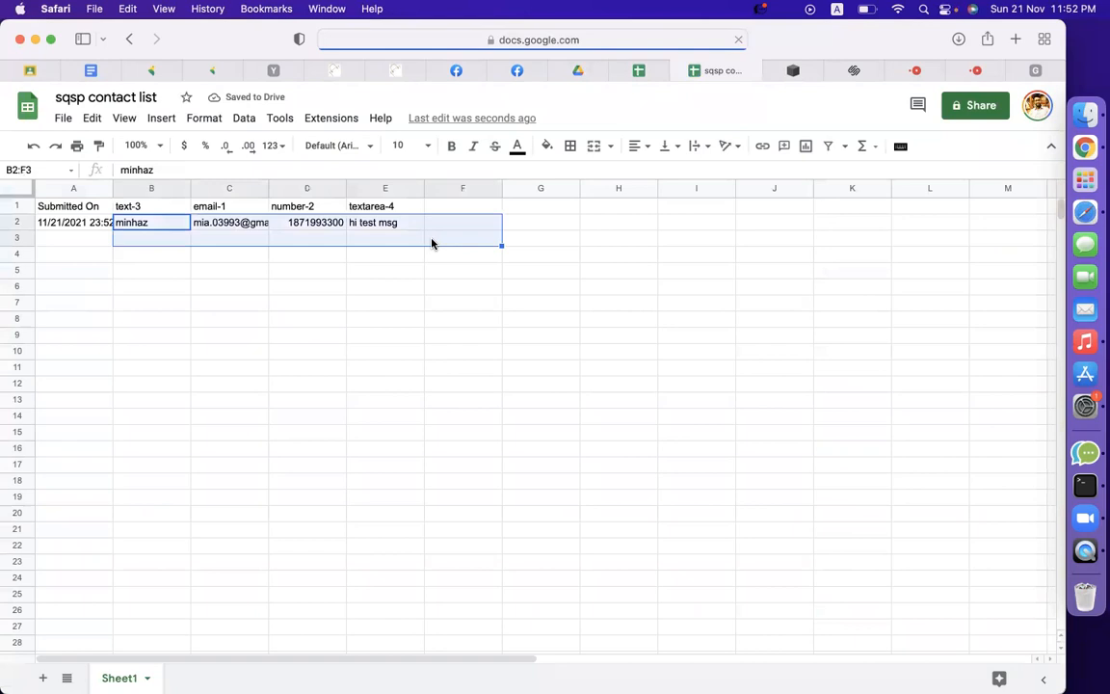
left_click(374, 320)
left_click_drag(148, 224, 411, 262)
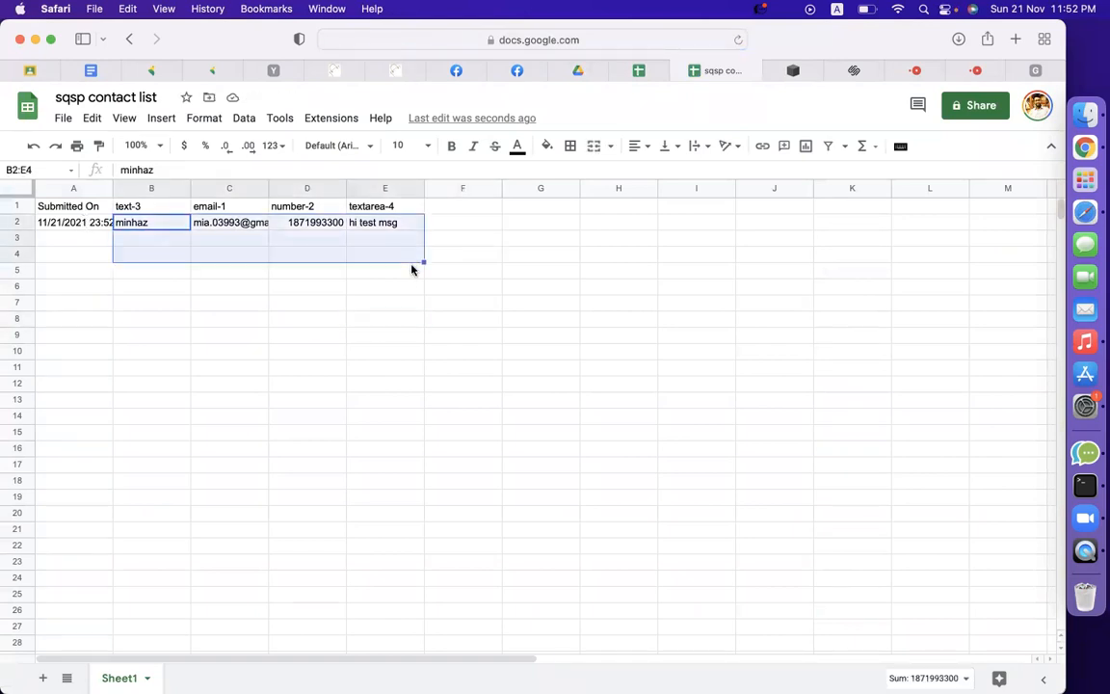
left_click(438, 354)
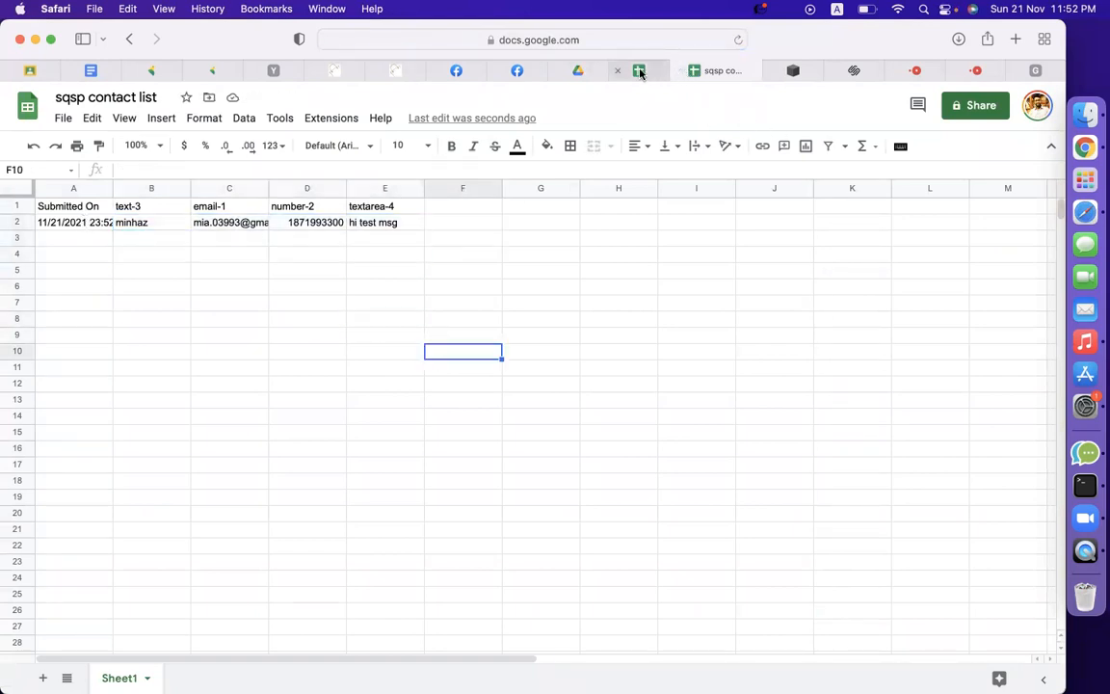
Close the spreadsheet and return to the live Squarespace Contact page.
left_click(681, 71)
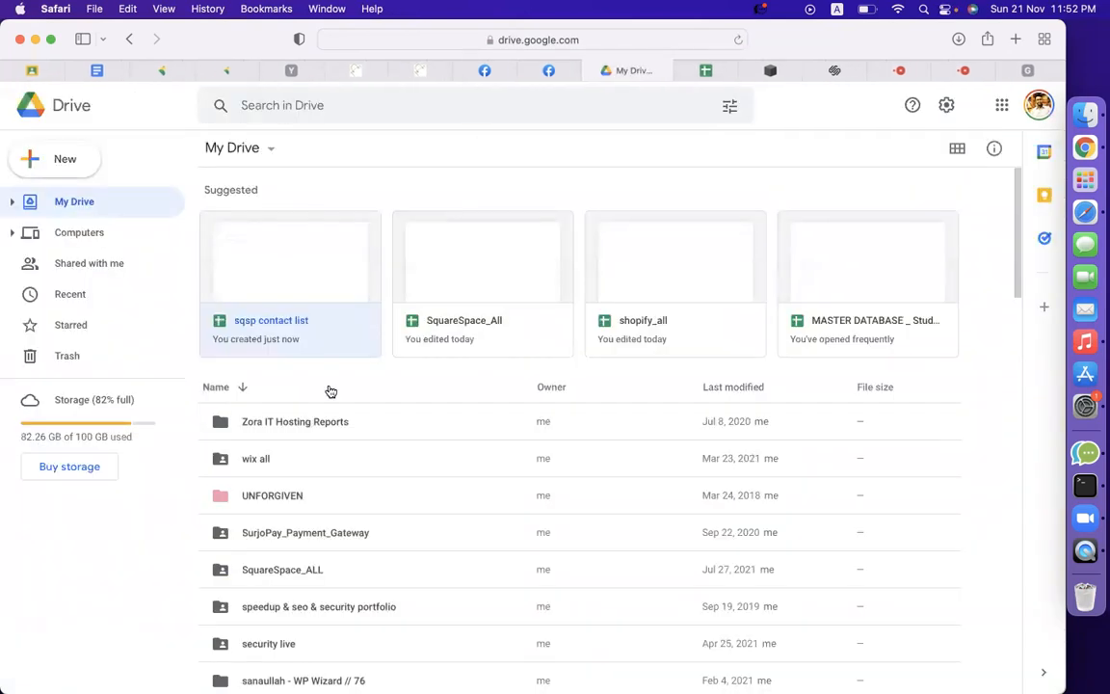
left_click(848, 70)
left_click(759, 70)
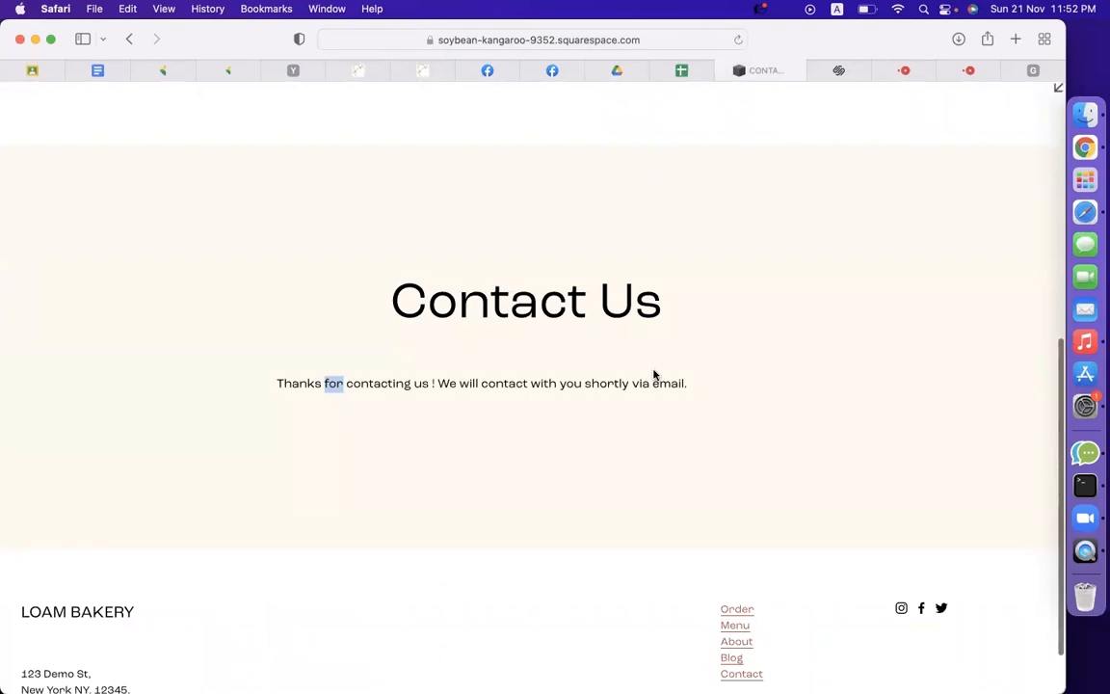